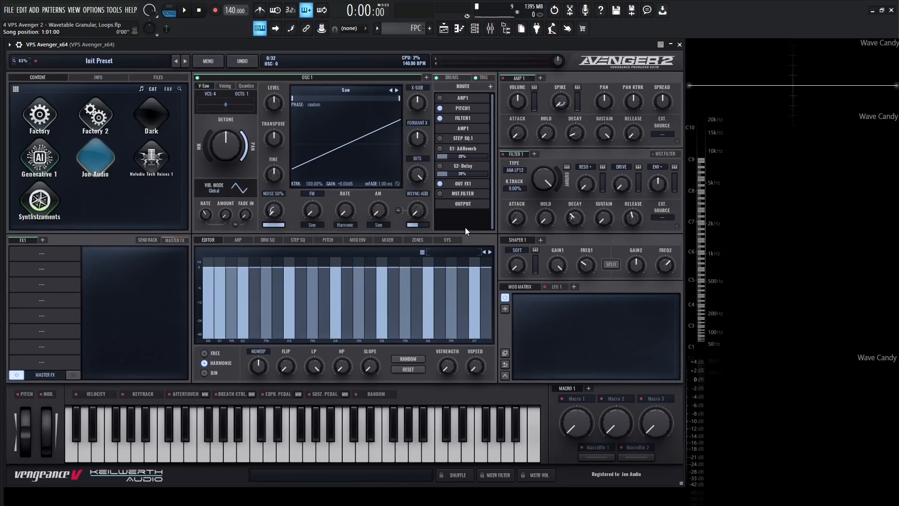
# Step: Load the Acid 1 wavetable from the Wavetables Hard category into oscillator 1
pyautogui.click(348, 91)
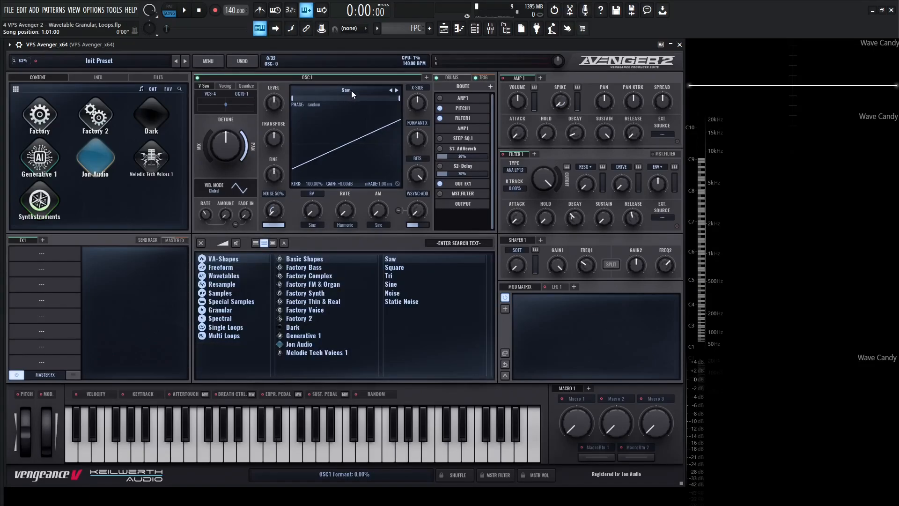
pyautogui.click(221, 276)
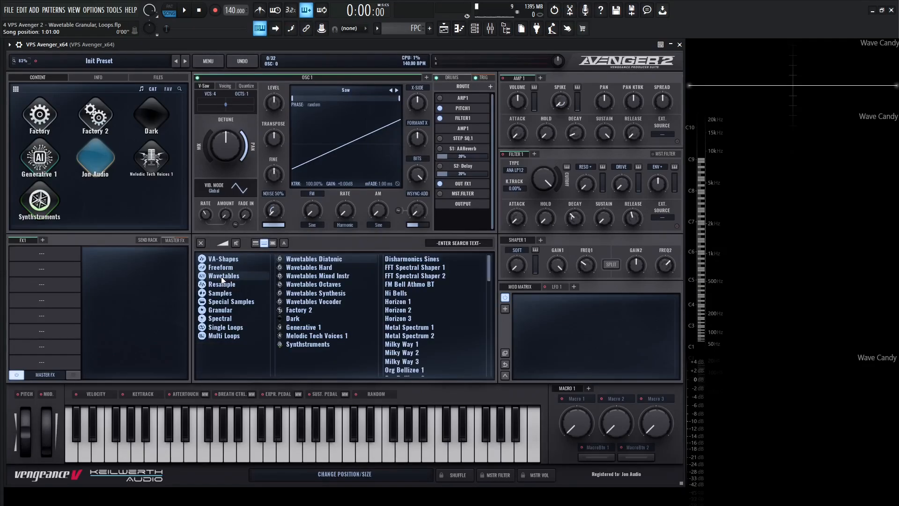
pyautogui.click(319, 269)
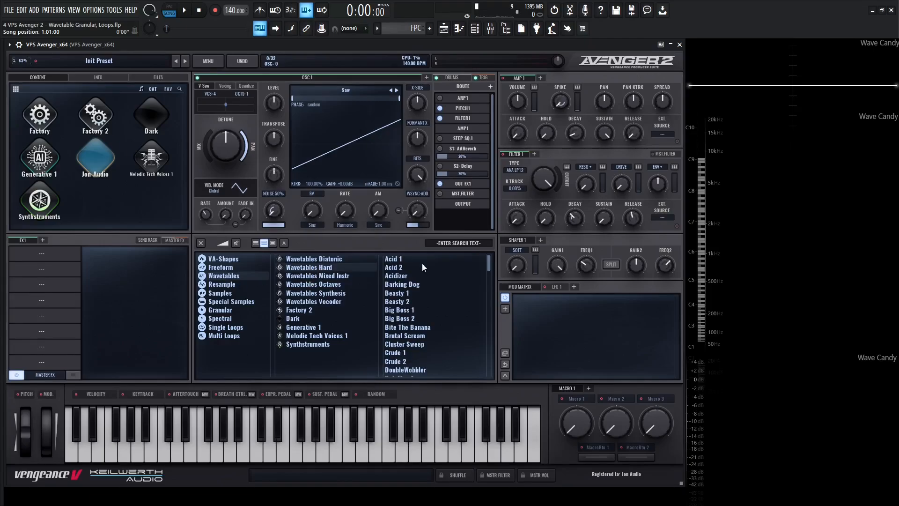
pyautogui.doubleClick(401, 259)
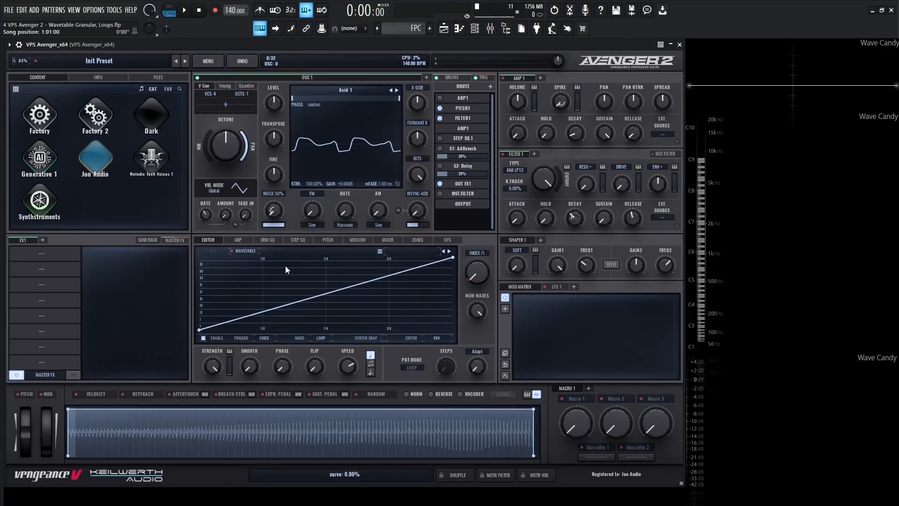
# Step: Compare the keyboard and wavetable waveform displays beneath the editor, finishing on the waveform display
pyautogui.click(215, 252)
pyautogui.click(244, 252)
pyautogui.click(527, 395)
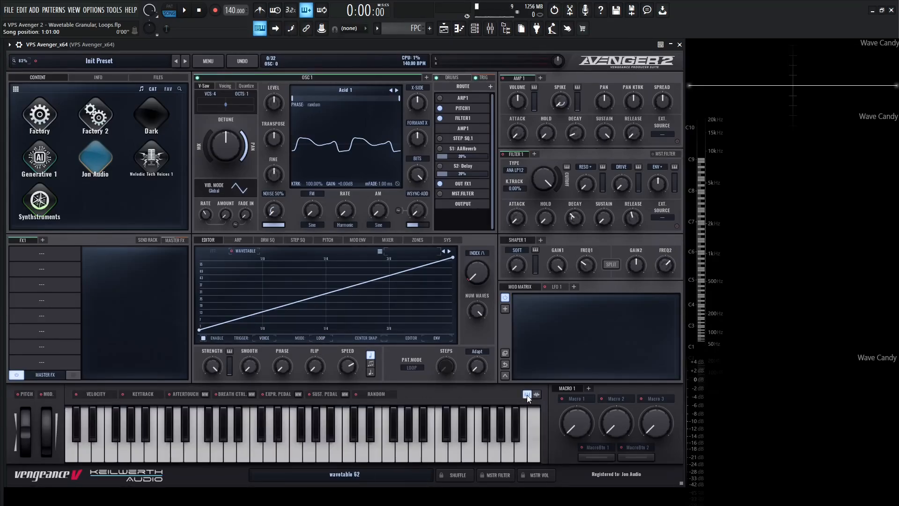
pyautogui.click(535, 394)
pyautogui.click(528, 394)
pyautogui.click(537, 395)
pyautogui.click(530, 394)
pyautogui.click(530, 395)
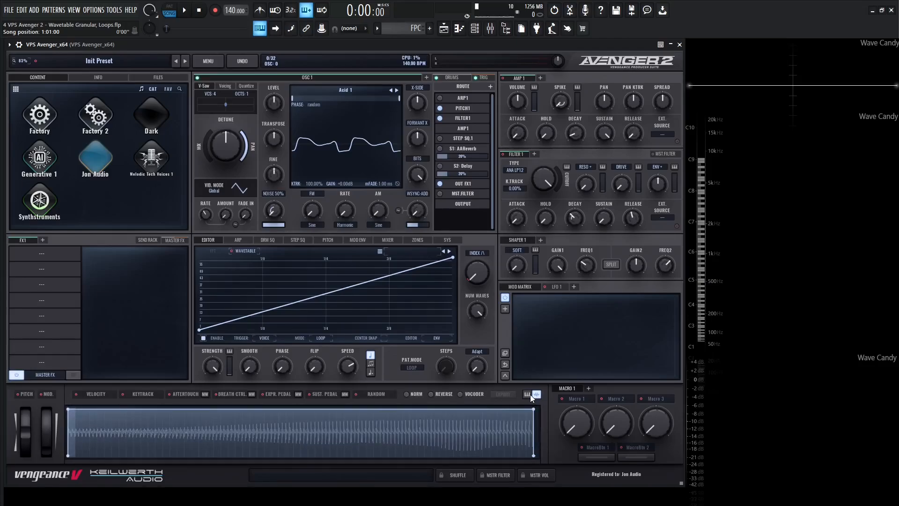
pyautogui.click(531, 395)
pyautogui.click(534, 395)
# Step: Try sweeping oscillator 1's wavetable index manually while the wavetable envelope is temporarily disabled
pyautogui.click(204, 338)
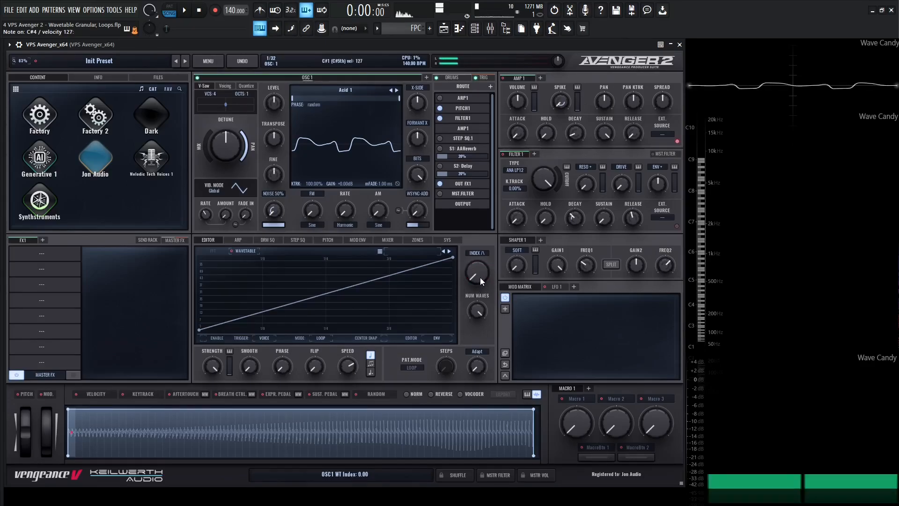
pyautogui.moveTo(480, 277); pyautogui.dragTo(488, 308)
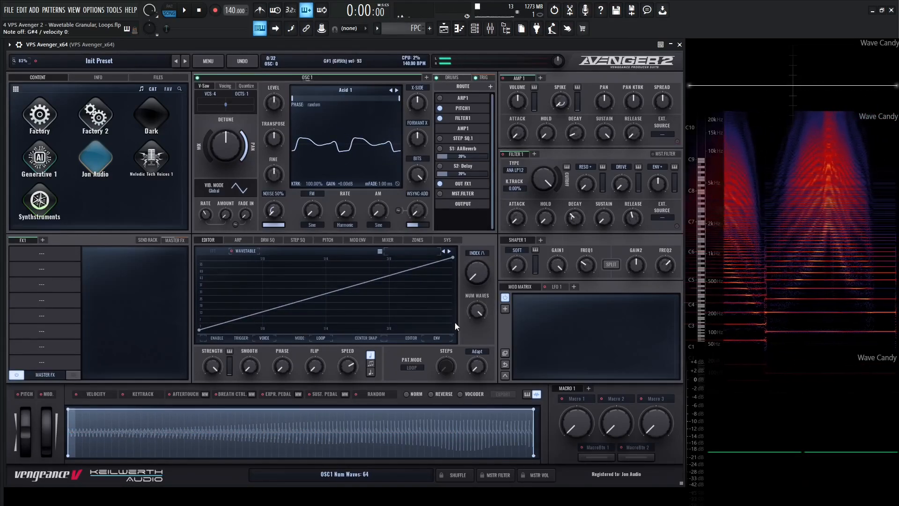
pyautogui.click(203, 338)
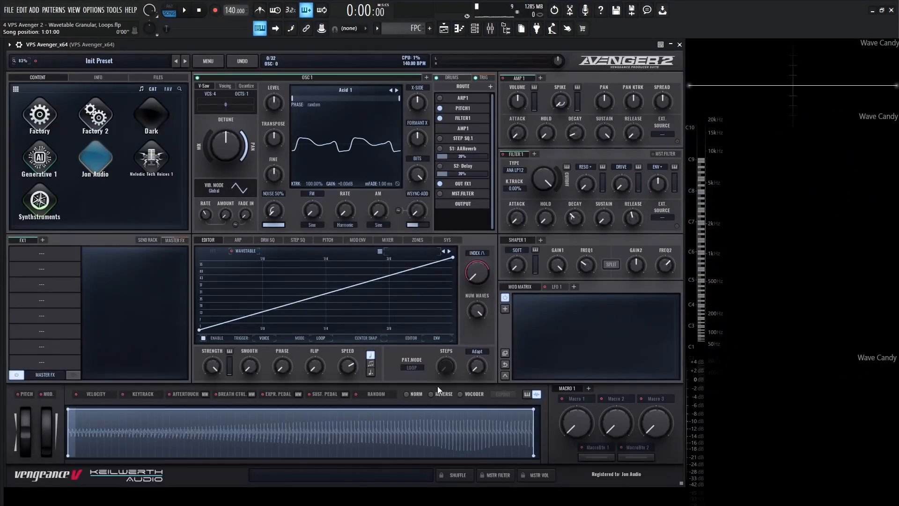
# Step: Add a raised point near the middle of the wavetable envelope and try bending its first segment before straightening it
pyautogui.click(332, 292)
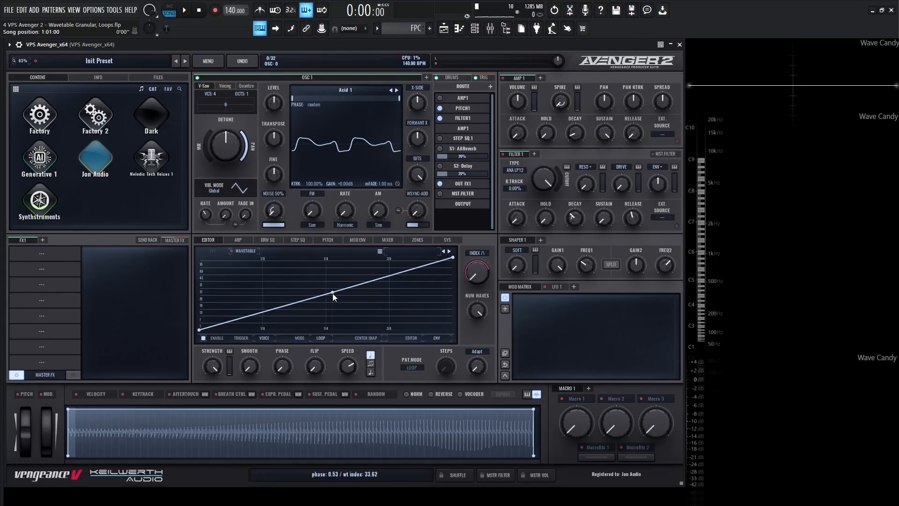
pyautogui.moveTo(332, 293)
pyautogui.mouseDown()
pyautogui.moveTo(316, 314)
pyautogui.moveTo(296, 282)
pyautogui.moveTo(258, 277)
pyautogui.moveTo(382, 314)
pyautogui.moveTo(403, 278)
pyautogui.moveTo(260, 285)
pyautogui.moveTo(336, 294)
pyautogui.moveTo(325, 285)
pyautogui.mouseUp()
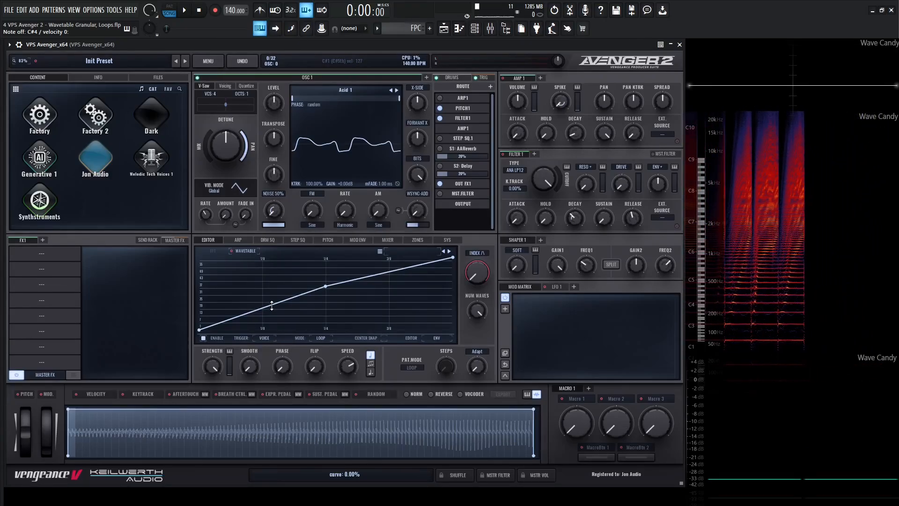
pyautogui.moveTo(271, 306); pyautogui.dragTo(251, 274)
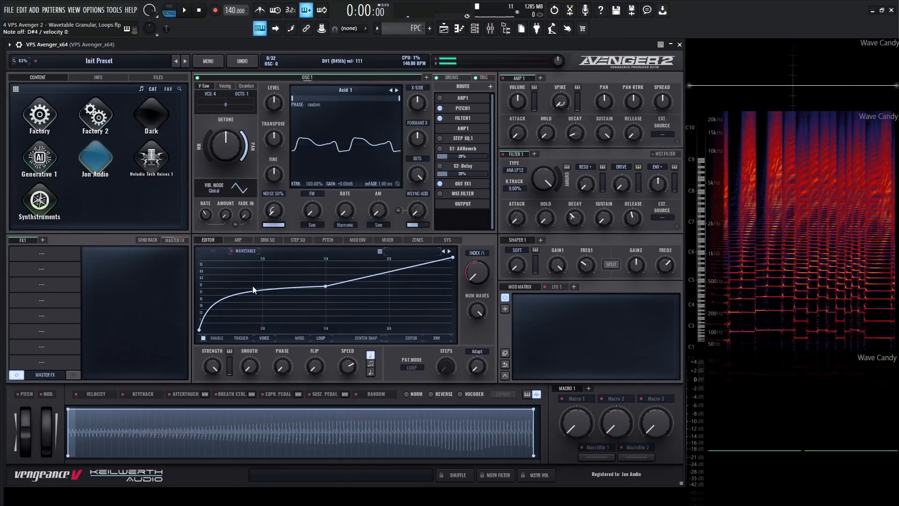
pyautogui.doubleClick(253, 288)
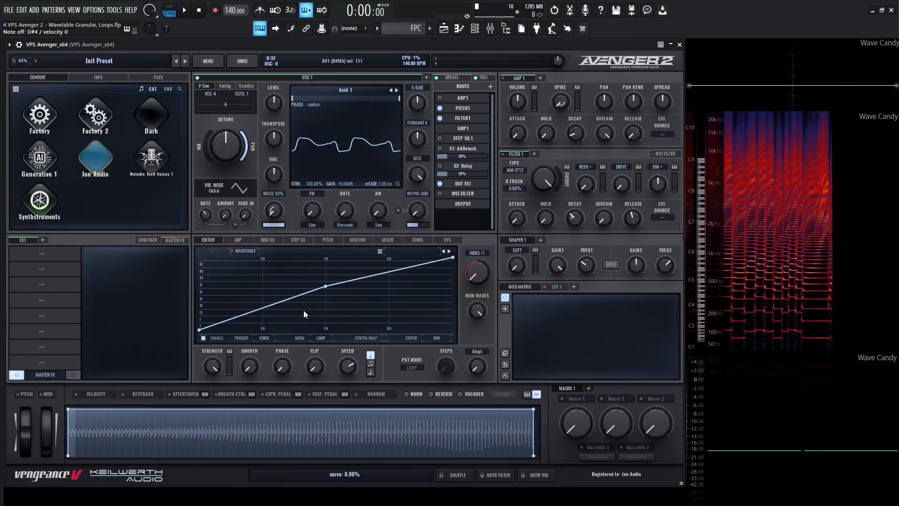
# Step: Reset the wavetable envelope to its default ramp
pyautogui.rightClick(347, 297)
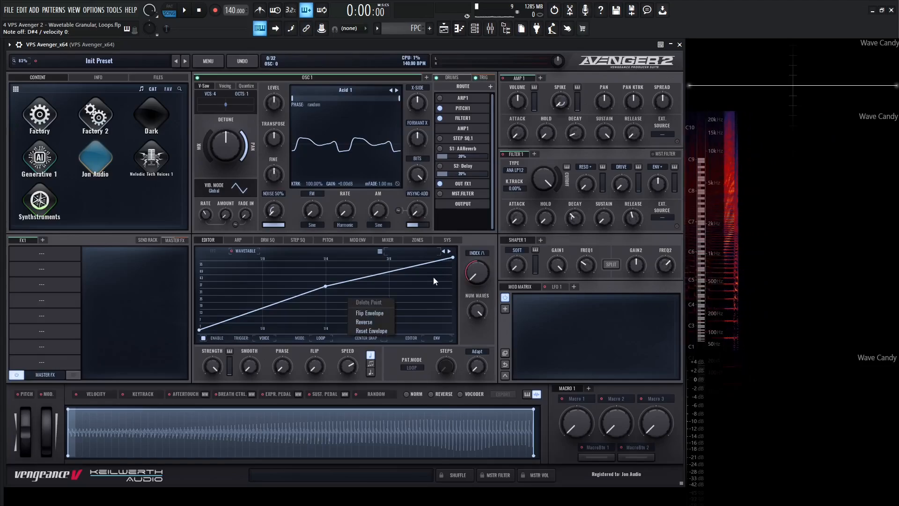
pyautogui.click(325, 287)
pyautogui.rightClick(326, 287)
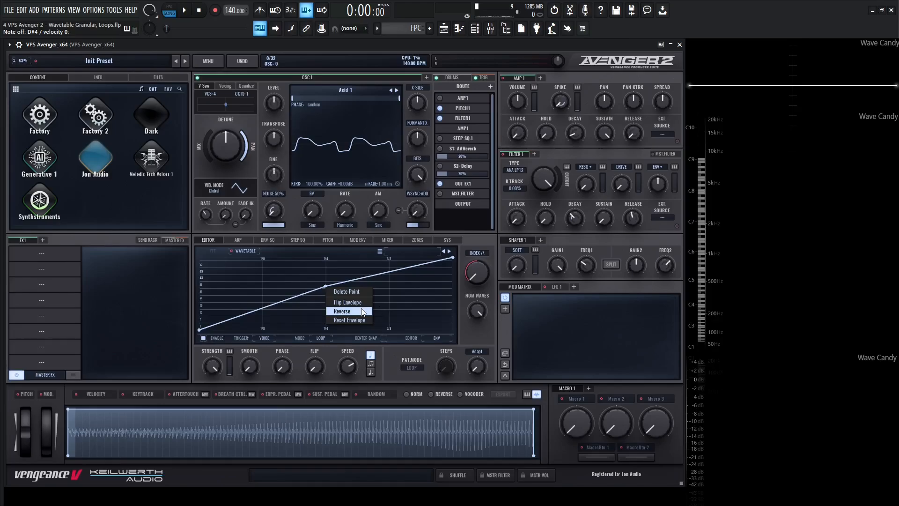
pyautogui.click(363, 320)
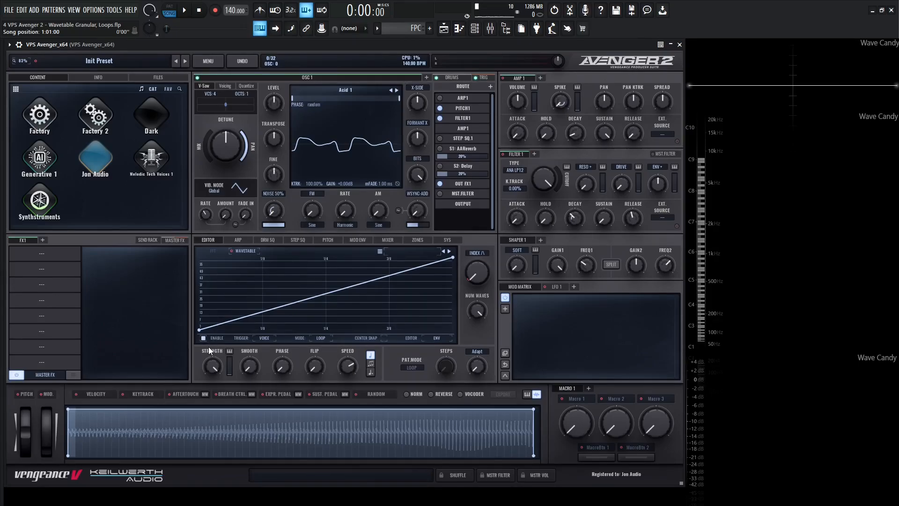
# Step: Try a reduced wavetable envelope strength with velocity controlling it, and restore full strength without velocity control
pyautogui.moveTo(216, 367)
pyautogui.mouseDown()
pyautogui.moveTo(217, 425)
pyautogui.moveTo(221, 378)
pyautogui.mouseUp()
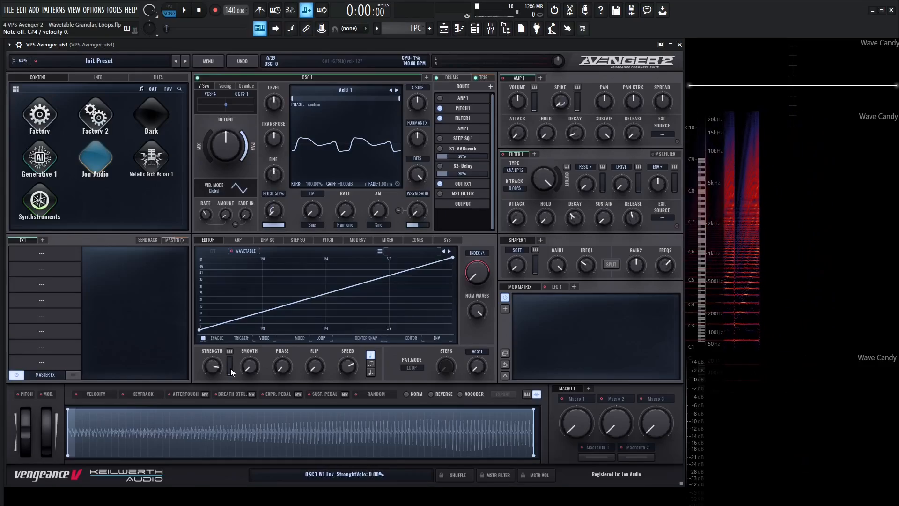
pyautogui.moveTo(216, 367); pyautogui.dragTo(233, 326)
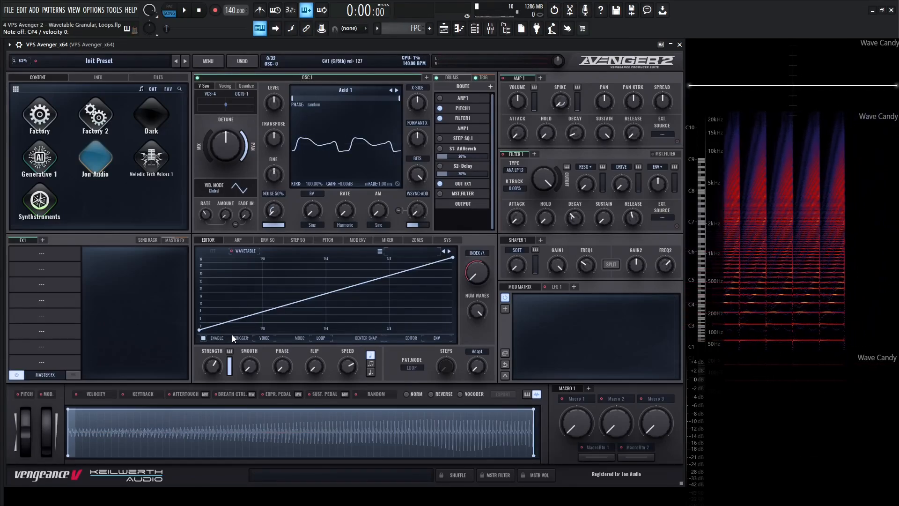
pyautogui.moveTo(230, 352); pyautogui.dragTo(243, 373)
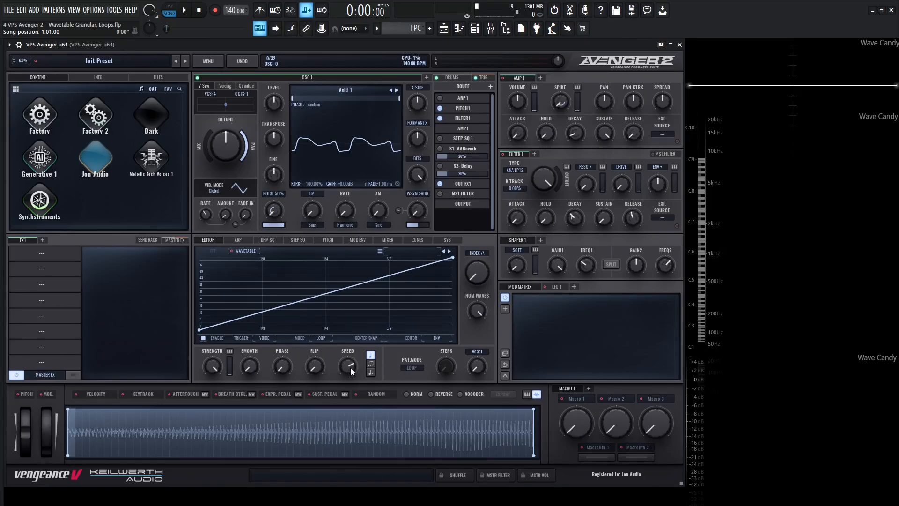
# Step: Audition the tempo-synced wavetable envelope speed at 1 Bar and 1/4 during playback
pyautogui.press('space')
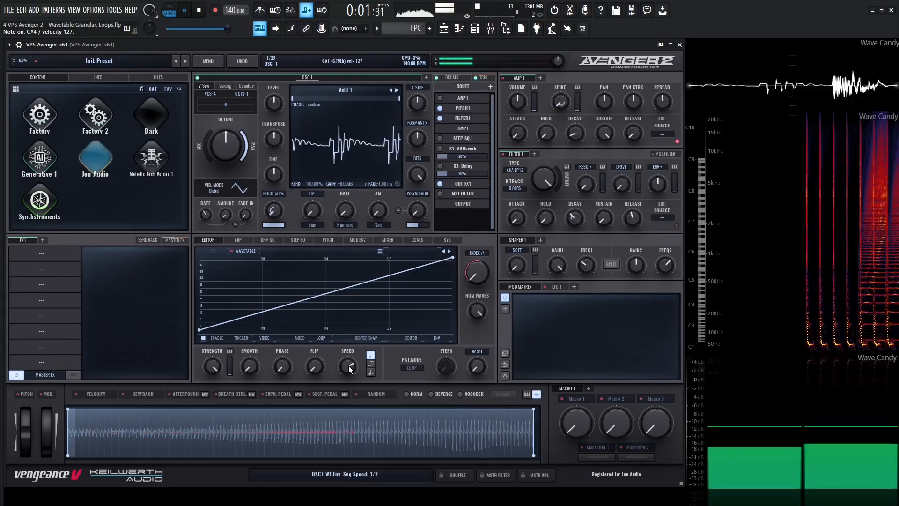
pyautogui.moveTo(351, 369); pyautogui.dragTo(351, 378)
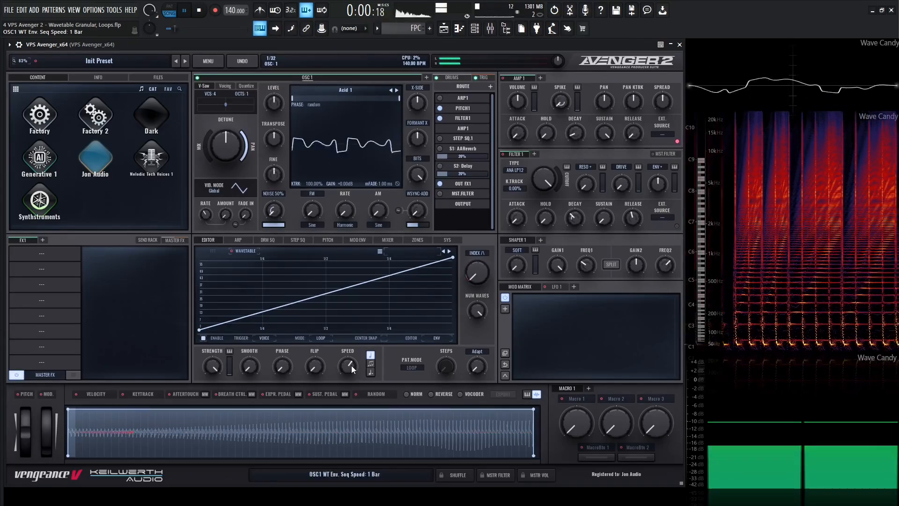
pyautogui.moveTo(350, 365); pyautogui.dragTo(353, 344)
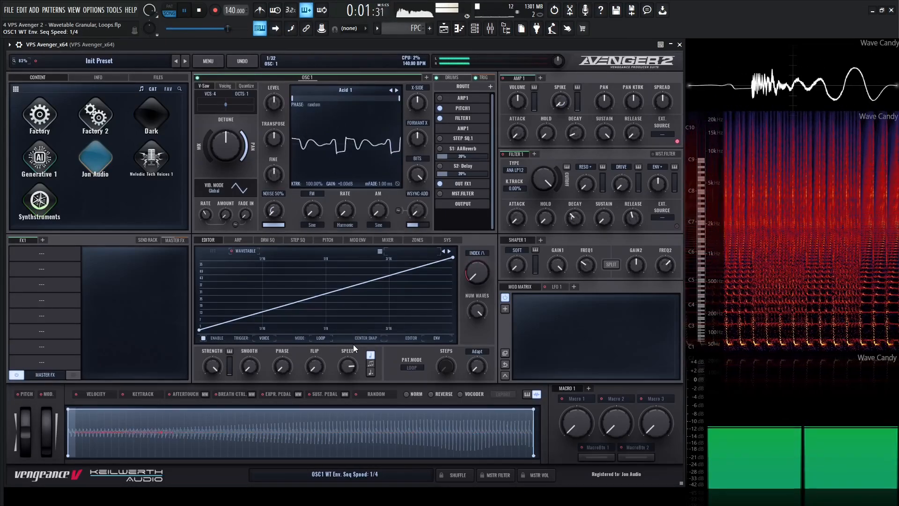
pyautogui.press('space')
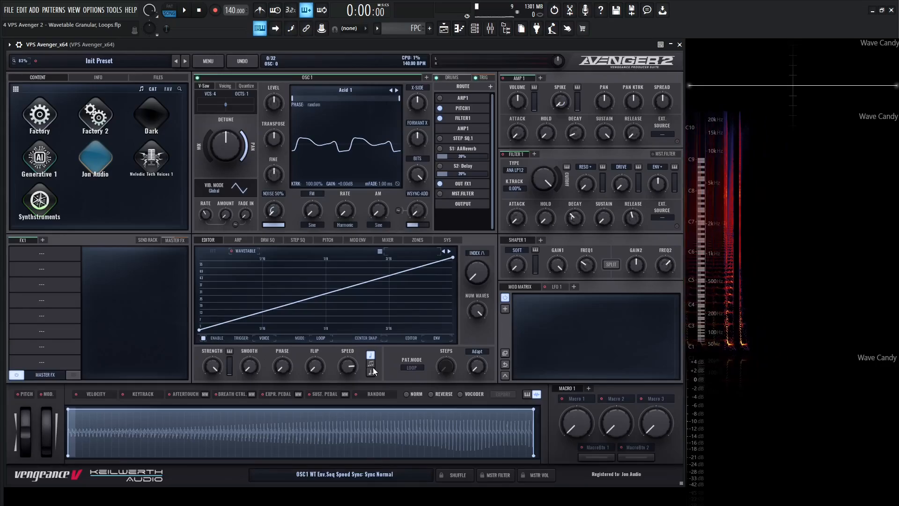
# Step: Try the wavetable envelope in Free (Hz) speed mode at fast and slow rates, and return it to tempo sync
pyautogui.click(371, 356)
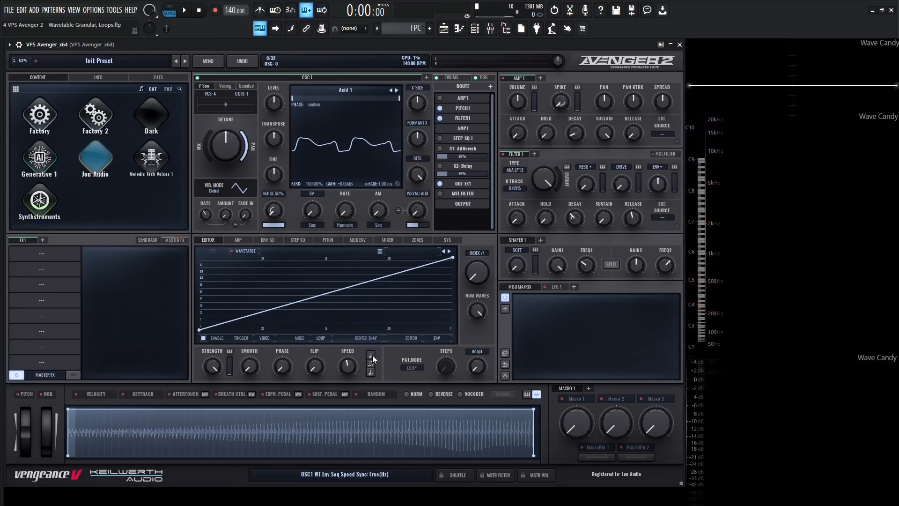
pyautogui.moveTo(347, 366); pyautogui.dragTo(344, 286)
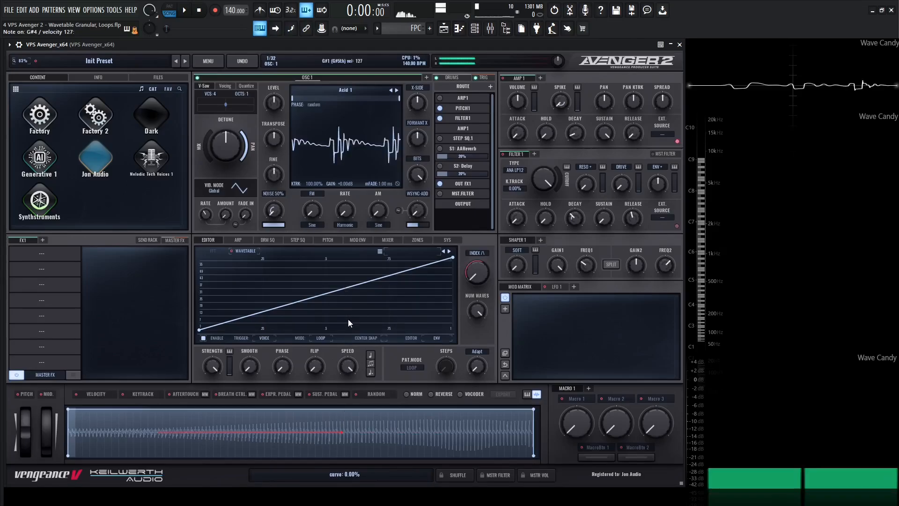
pyautogui.moveTo(352, 367); pyautogui.dragTo(361, 396)
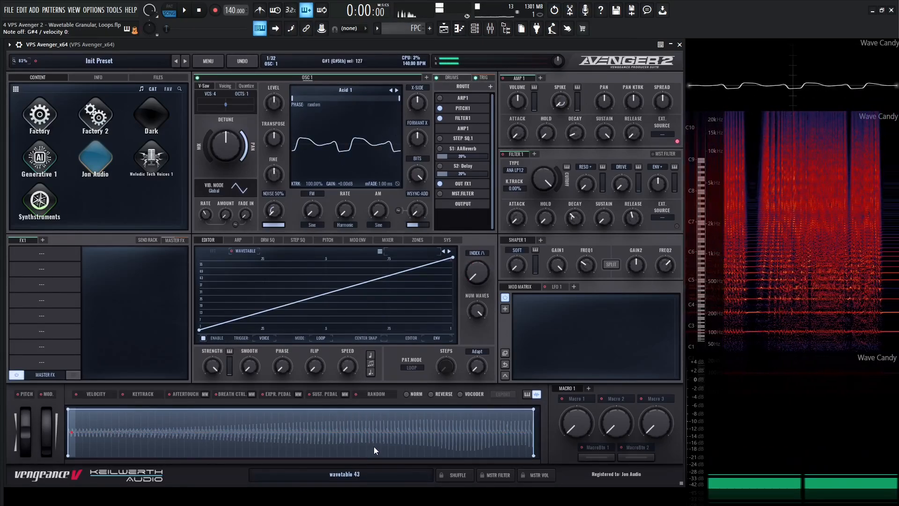
pyautogui.click(371, 355)
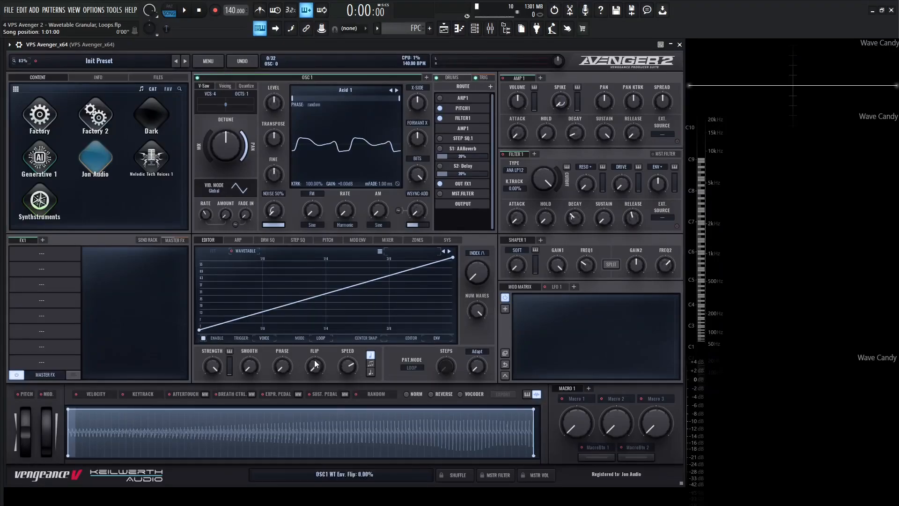
# Step: Try the wavetable envelope's Flip and Phase amounts, returning both to 0%
pyautogui.moveTo(315, 364); pyautogui.dragTo(319, 425)
pyautogui.rightClick(401, 296)
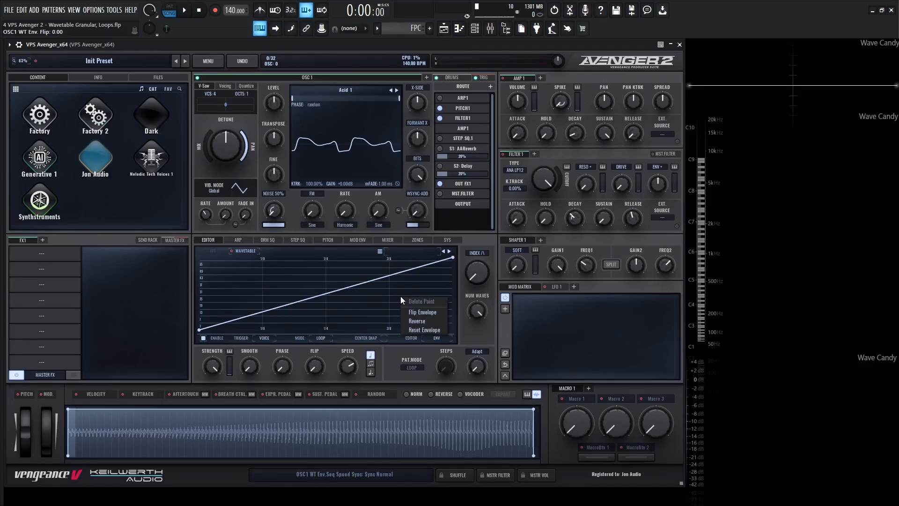
pyautogui.click(382, 366)
pyautogui.moveTo(316, 370); pyautogui.dragTo(340, 420)
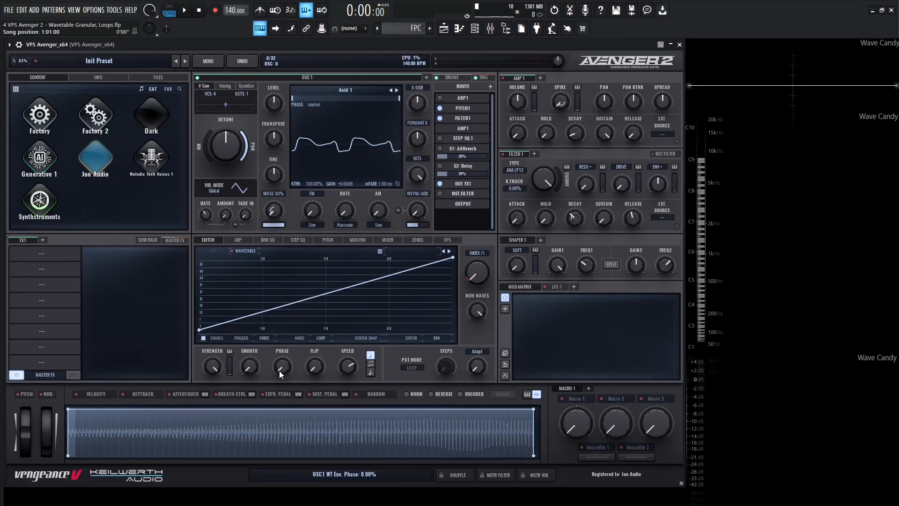
pyautogui.moveTo(279, 370)
pyautogui.mouseDown()
pyautogui.moveTo(284, 305)
pyautogui.moveTo(288, 344)
pyautogui.moveTo(288, 319)
pyautogui.mouseUp()
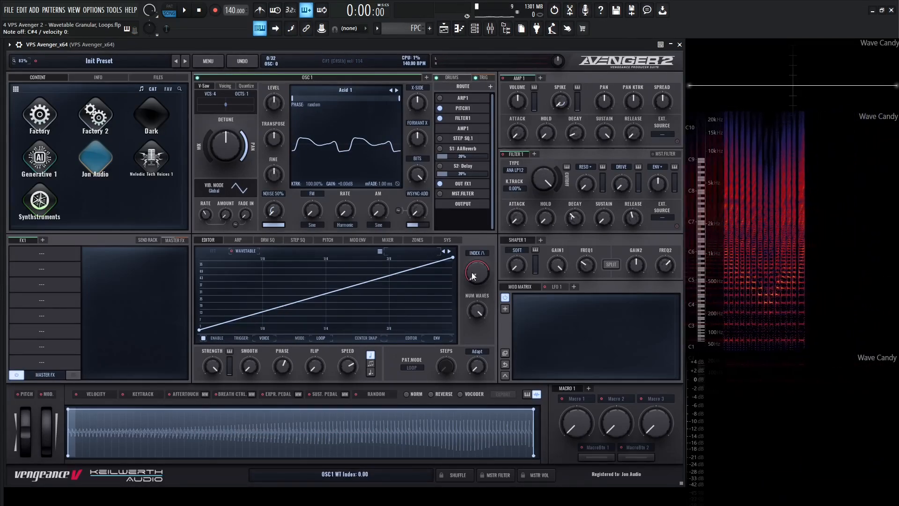
pyautogui.moveTo(283, 365); pyautogui.dragTo(291, 431)
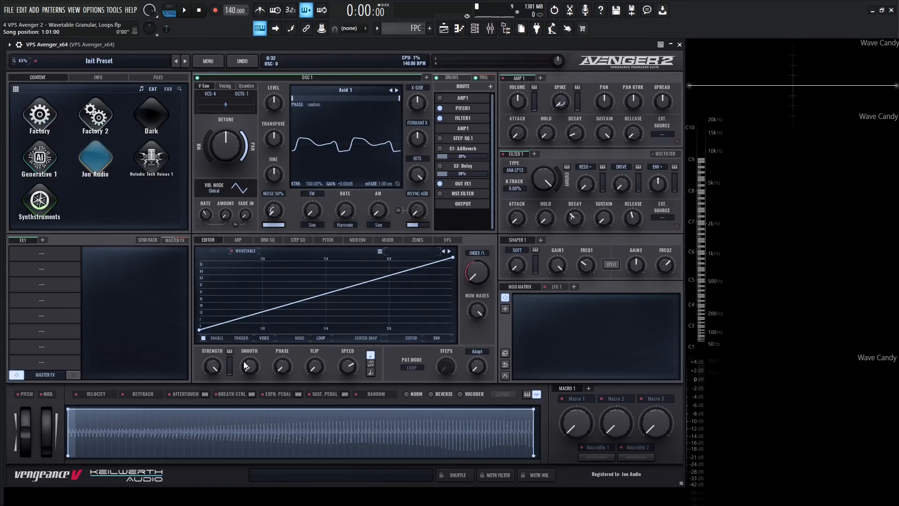
# Step: Add points to the early part of the wavetable envelope, alternating high and low to form a sharp zigzag
pyautogui.click(233, 293)
pyautogui.click(259, 294)
pyautogui.click(289, 290)
pyautogui.moveTo(258, 293); pyautogui.dragTo(242, 327)
pyautogui.moveTo(289, 291); pyautogui.dragTo(255, 328)
pyautogui.click(259, 283)
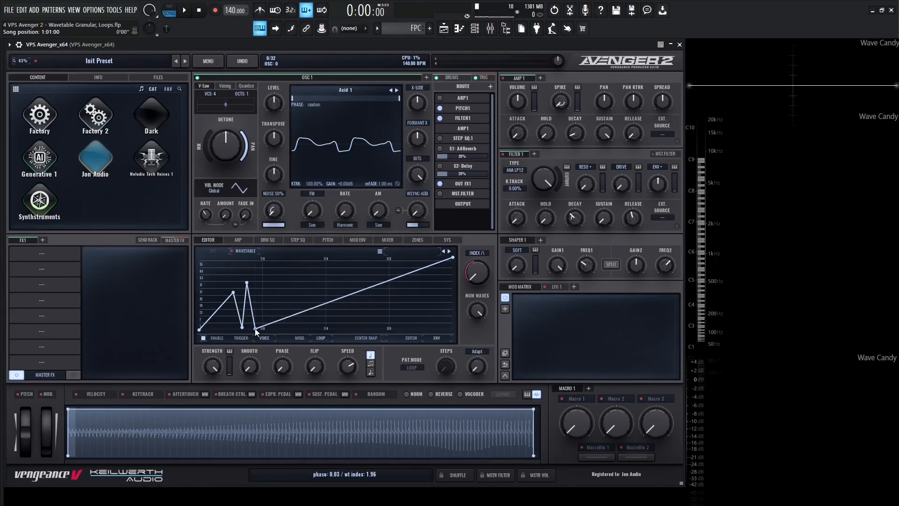
pyautogui.click(266, 294)
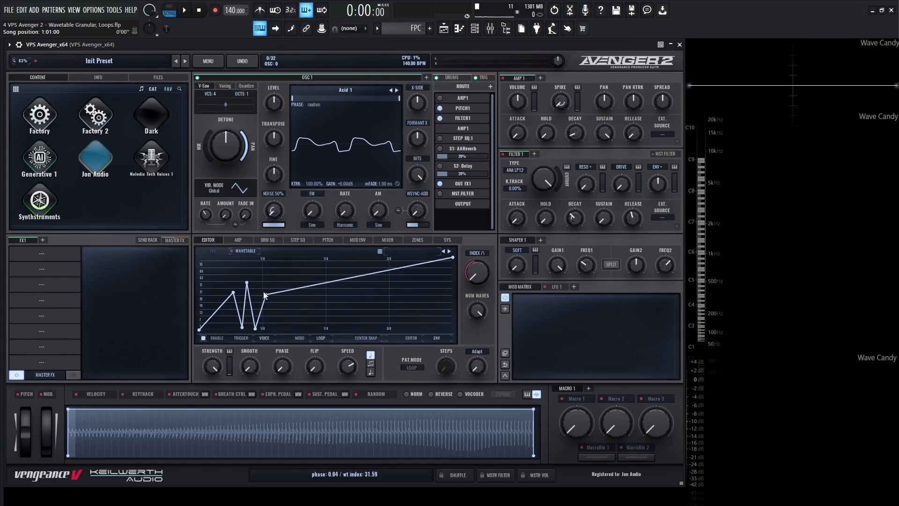
pyautogui.moveTo(266, 295); pyautogui.dragTo(258, 280)
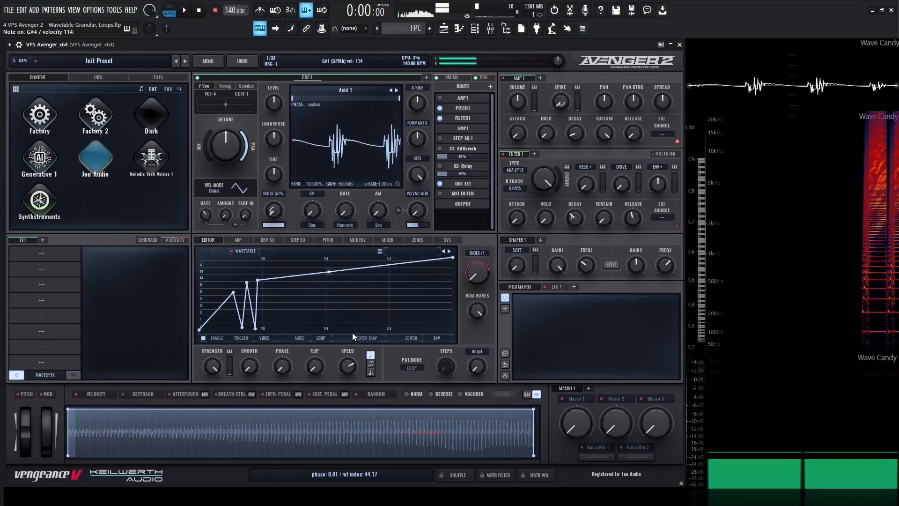
# Step: Switch the wavetable envelope speed to Free (Hz) and slow it down
pyautogui.click(370, 355)
pyautogui.moveTo(350, 365)
pyautogui.mouseDown()
pyautogui.moveTo(349, 373)
pyautogui.moveTo(349, 362)
pyautogui.mouseUp()
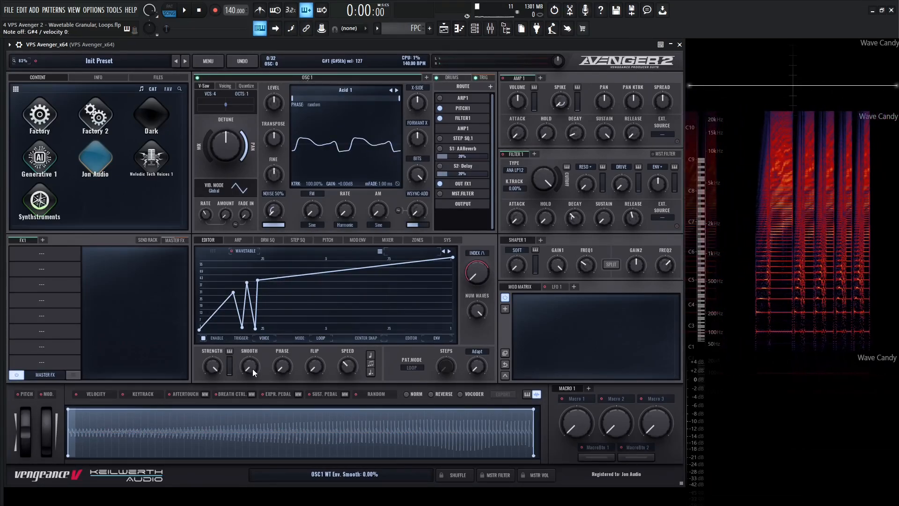
# Step: Try the wavetable envelope's Smooth amount at about 66%, and return it to 0%
pyautogui.moveTo(250, 367); pyautogui.dragTo(250, 324)
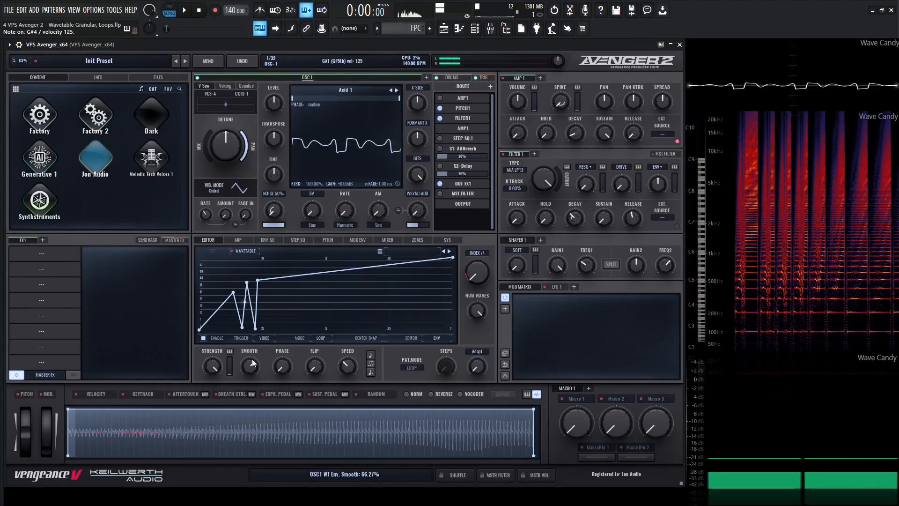
pyautogui.moveTo(253, 364); pyautogui.dragTo(254, 369)
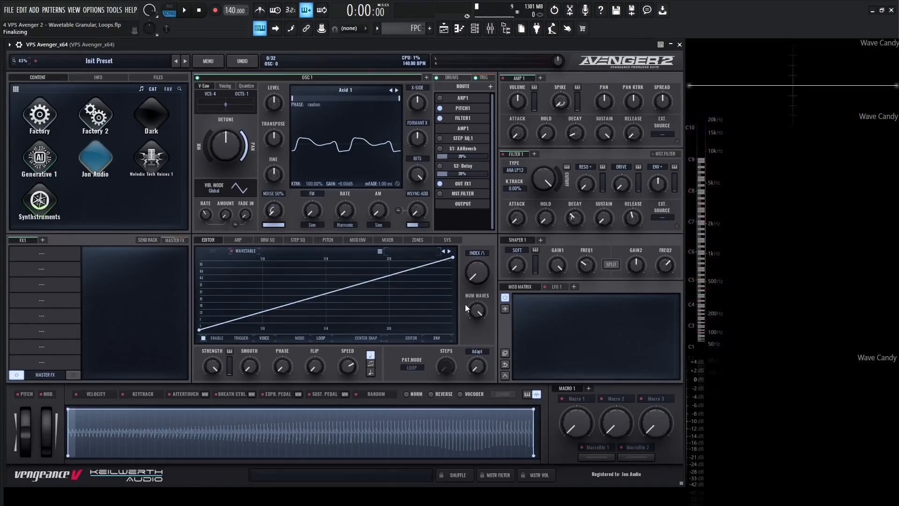
# Step: Try reducing the wavetable's Num Waves to 47, and restore it to 64
pyautogui.moveTo(469, 312)
pyautogui.moveTo(471, 301); pyautogui.dragTo(487, 318)
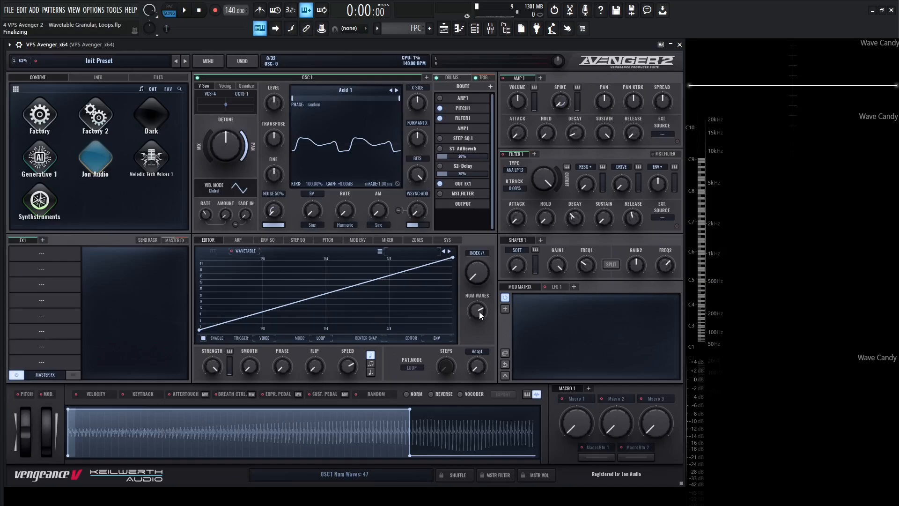
pyautogui.moveTo(479, 312)
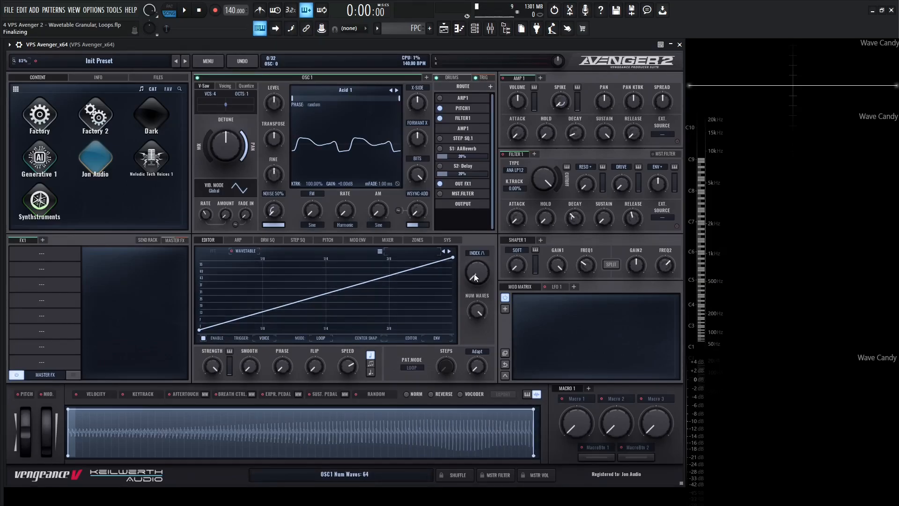
pyautogui.moveTo(479, 313); pyautogui.dragTo(477, 310)
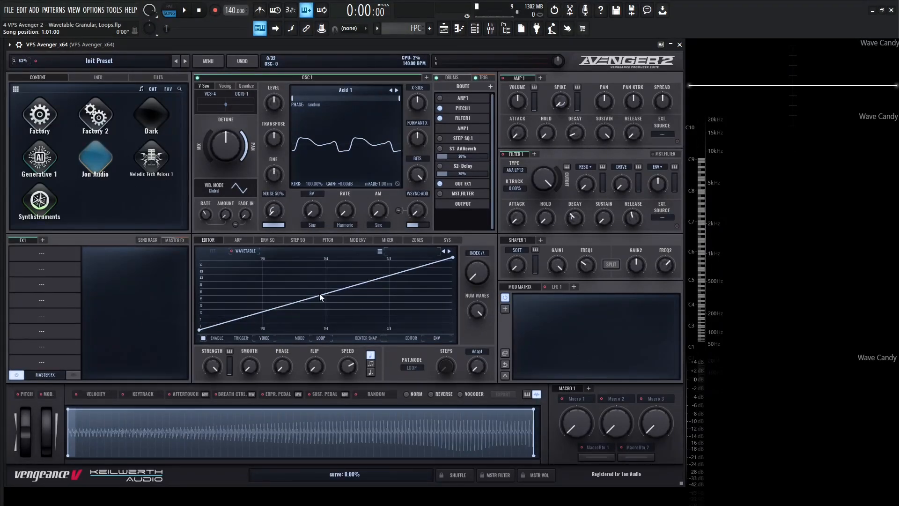
# Step: Examine the smooth and steppy options for the wavetable index, leaving the choice as it is
pyautogui.moveTo(483, 271)
pyautogui.click(473, 252)
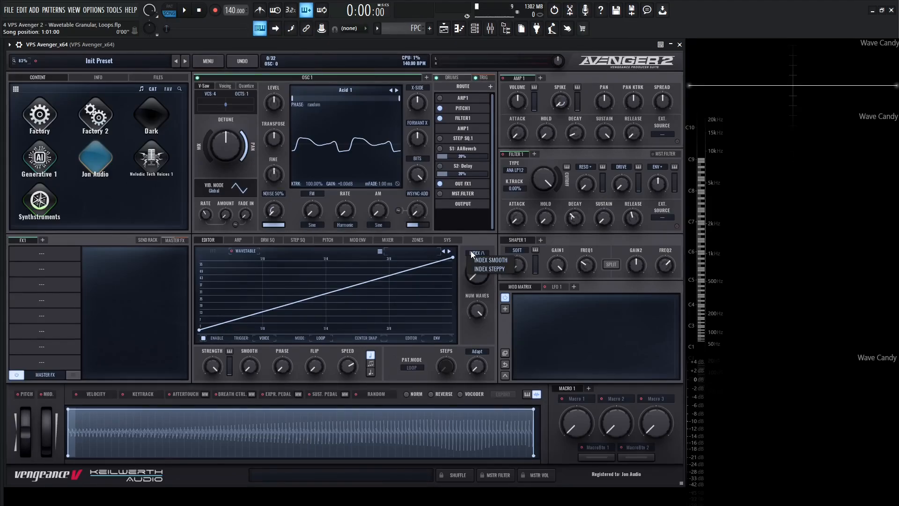
pyautogui.click(489, 331)
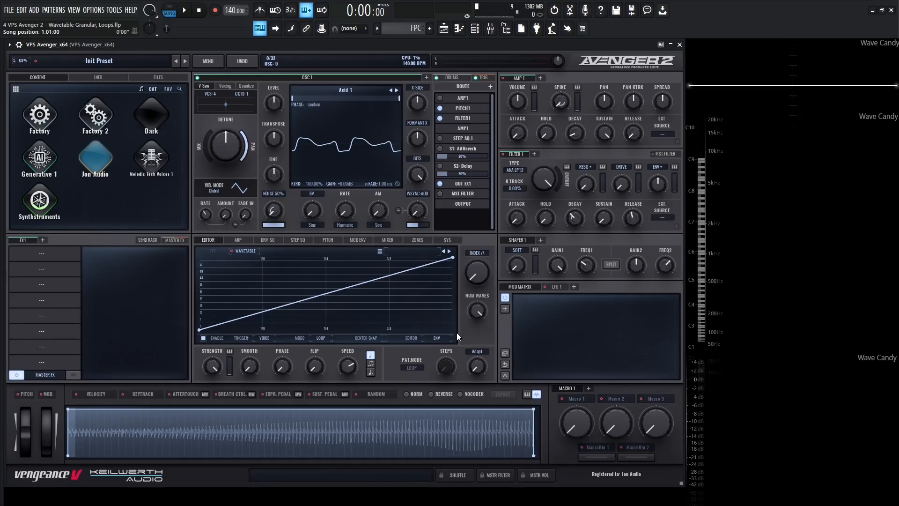
# Step: Run the wavetable envelope in Free (Hz) mode at about 0.48 Hz to hear the slow movement
pyautogui.click(371, 355)
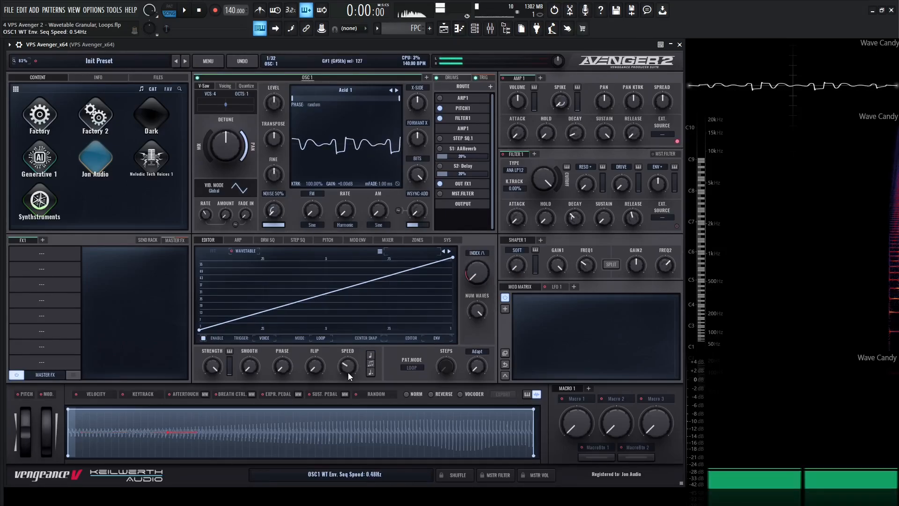
pyautogui.moveTo(349, 374); pyautogui.dragTo(349, 387)
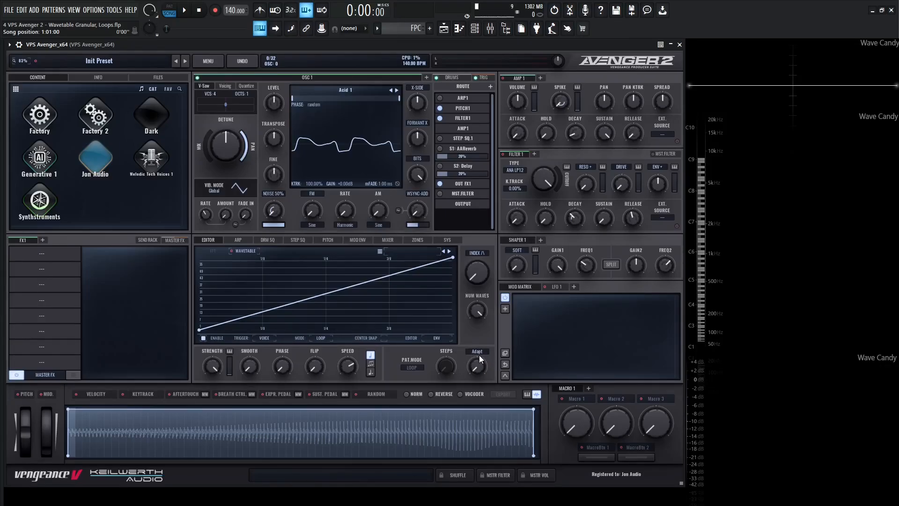
# Step: With the wavetable envelope in Free (Hz) speed mode, raise the Adapt fade amount and audition a note
pyautogui.click(476, 351)
pyautogui.click(472, 337)
pyautogui.click(371, 355)
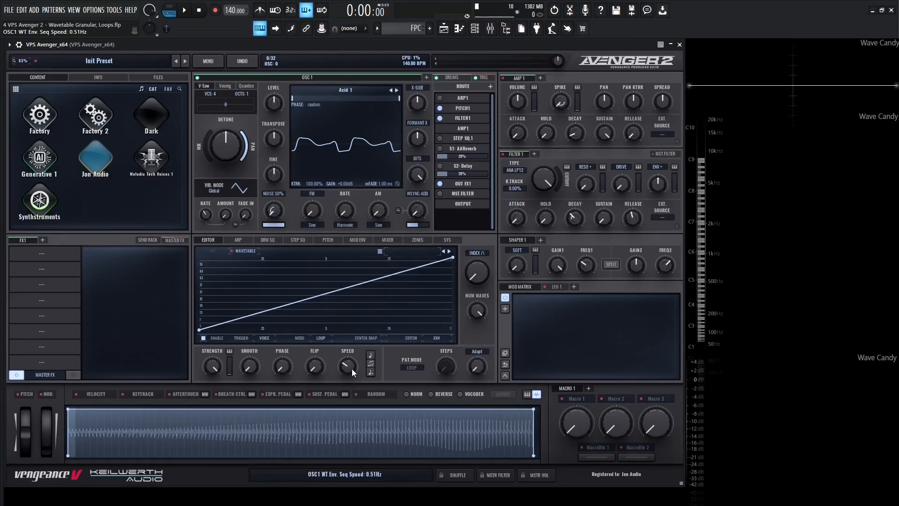
pyautogui.moveTo(476, 367); pyautogui.dragTo(474, 309)
pyautogui.moveTo(475, 371); pyautogui.dragTo(476, 367)
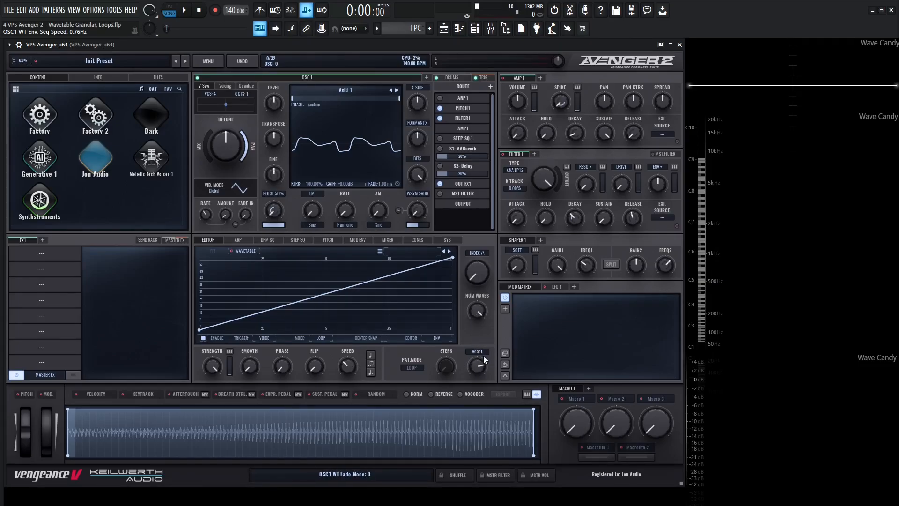
pyautogui.press('h')
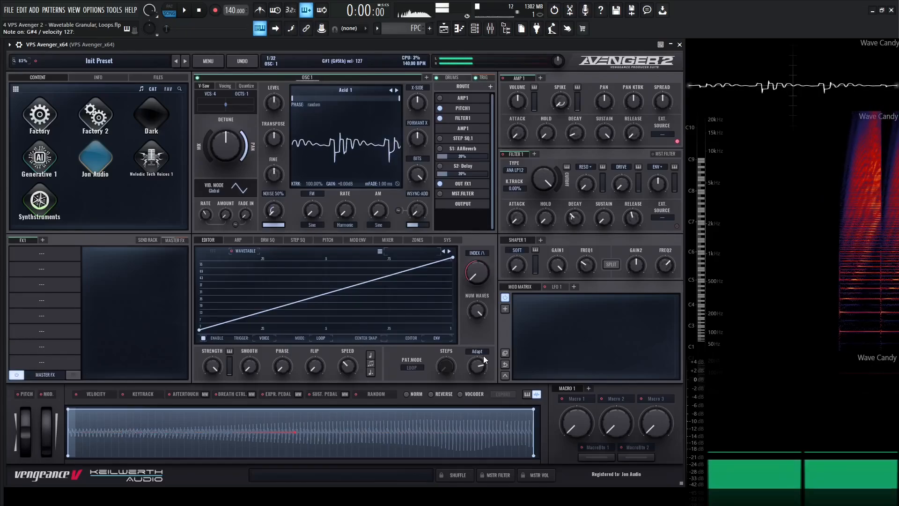
# Step: Try the Zero fade mode for the wavetable and return to Adapt
pyautogui.click(483, 352)
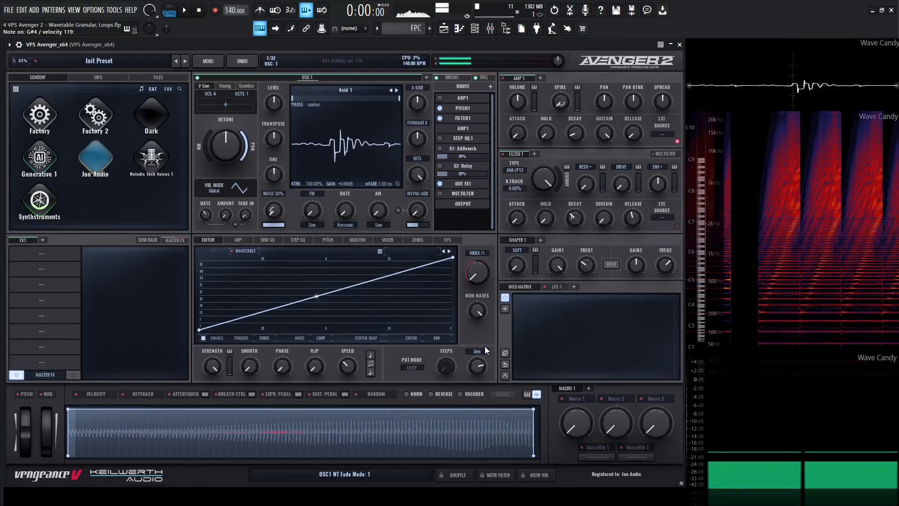
pyautogui.click(485, 348)
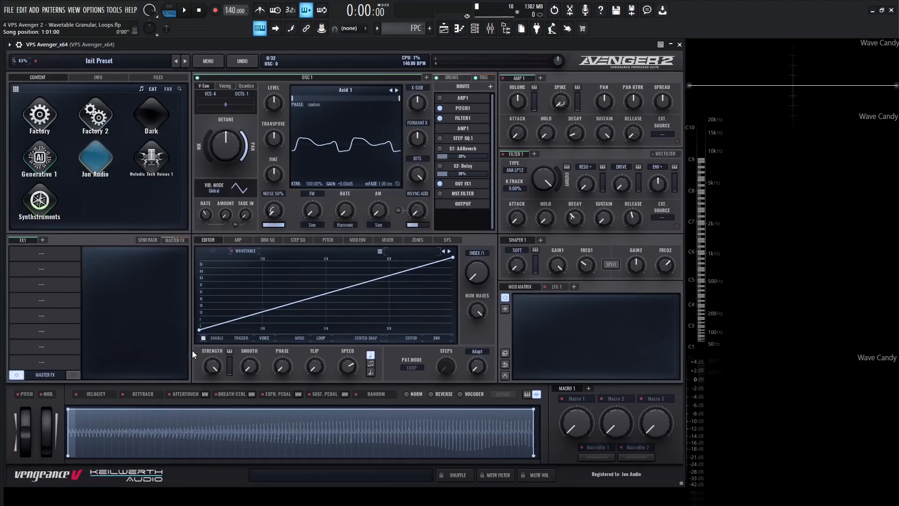
# Step: Disable the wavetable envelope to compare the static sound, and enable it again
pyautogui.click(204, 338)
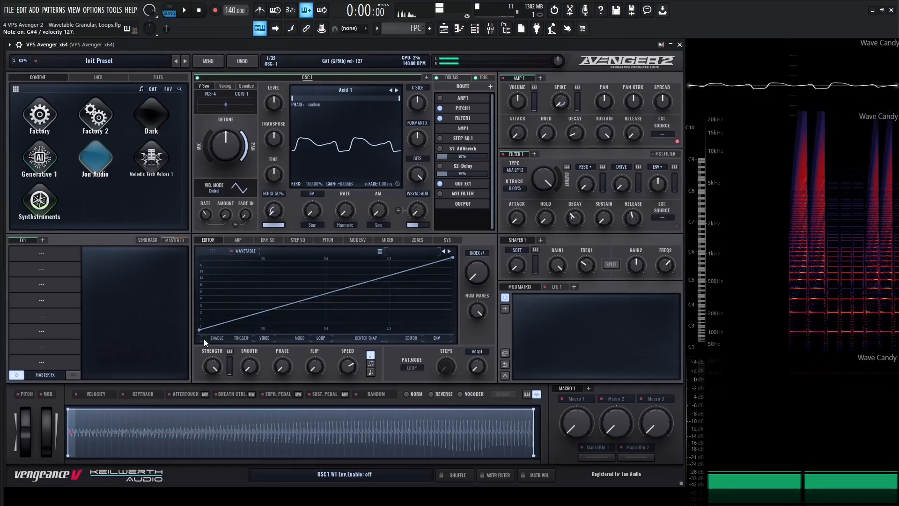
pyautogui.click(204, 338)
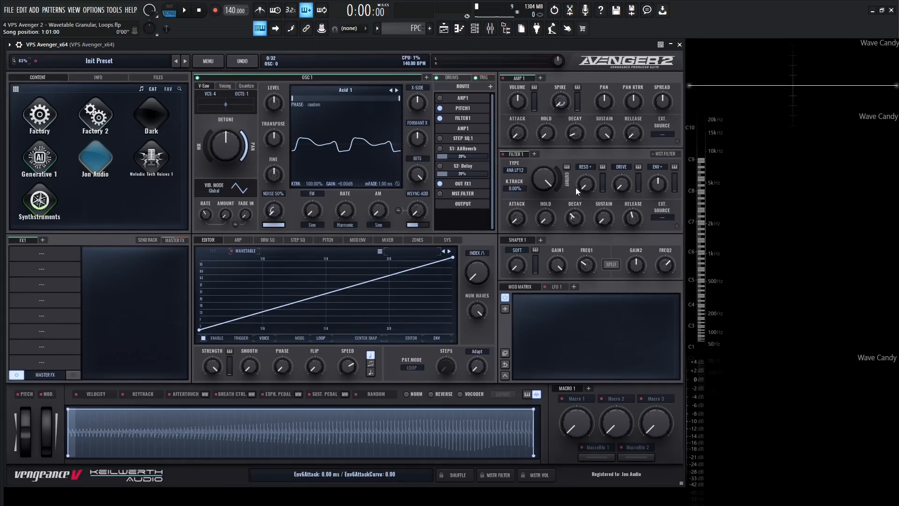
# Step: Lengthen the AMP 1 release and slow the tempo-synced wavetable envelope to audition overlapping notes
pyautogui.moveTo(634, 134); pyautogui.dragTo(635, 71)
pyautogui.moveTo(350, 364); pyautogui.dragTo(355, 392)
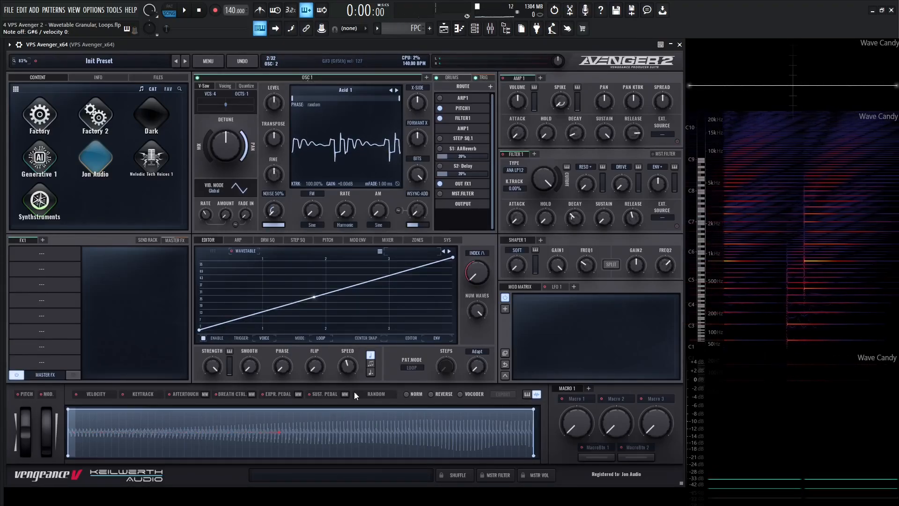
pyautogui.press('space')
# Step: Set the wavetable envelope's trigger to First and slow down its tempo-synced speed
pyautogui.click(263, 338)
pyautogui.click(276, 356)
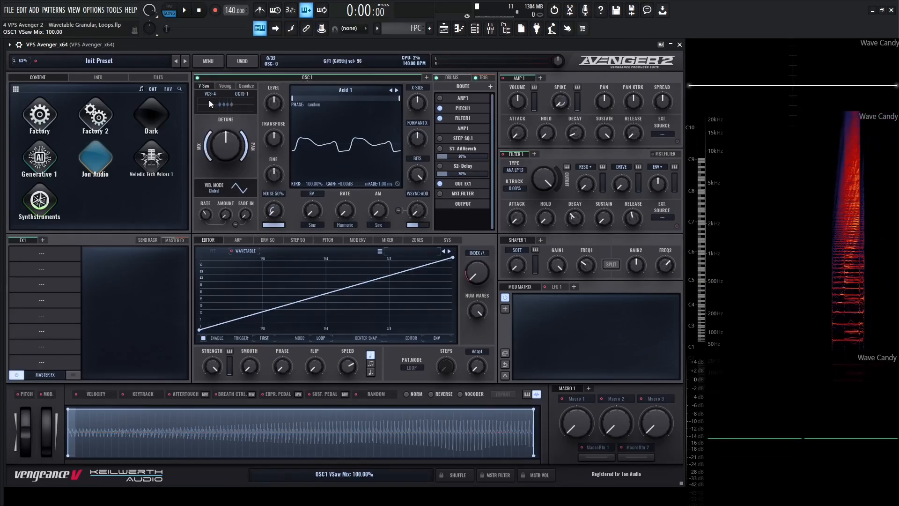
pyautogui.moveTo(348, 367); pyautogui.dragTo(347, 404)
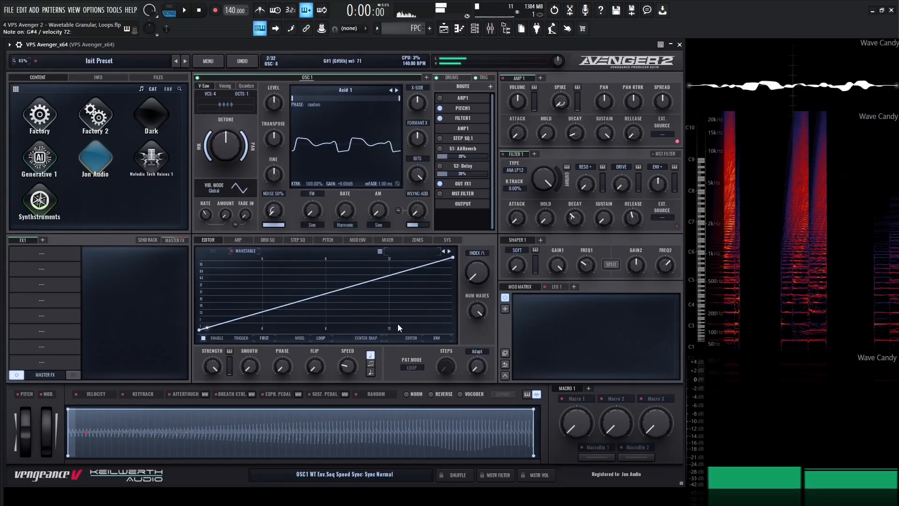
# Step: Lower the Filter 1 cutoff and set the AMP 1 release to about 4233 ms
pyautogui.moveTo(544, 180); pyautogui.dragTo(545, 203)
pyautogui.moveTo(631, 139)
pyautogui.mouseDown()
pyautogui.moveTo(632, 85)
pyautogui.moveTo(634, 139)
pyautogui.mouseUp()
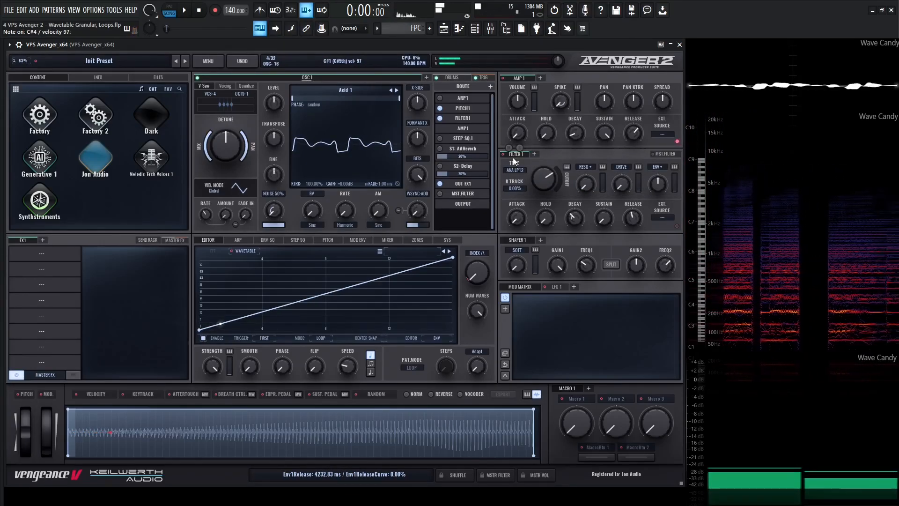
# Step: Enable the S1 AAReverb and S2 Delay sends in the oscillator's route
pyautogui.click(439, 149)
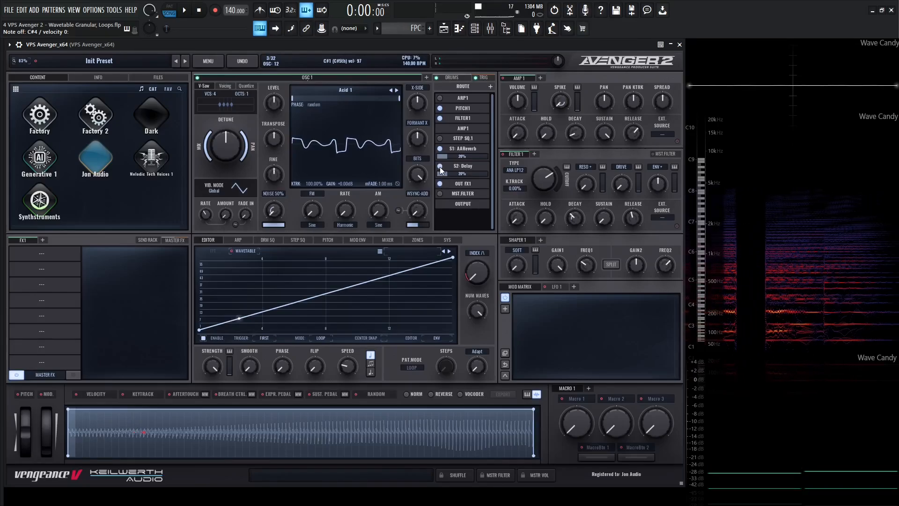
pyautogui.click(440, 167)
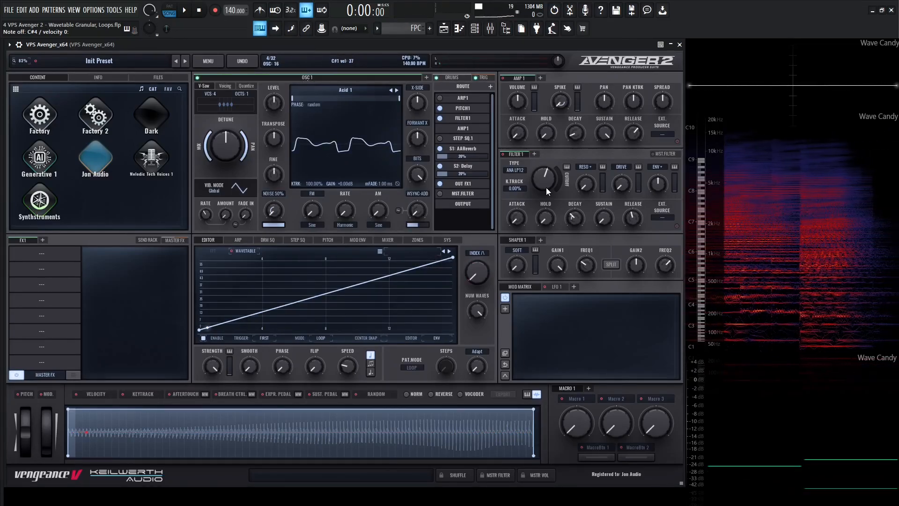
# Step: Try the Last trigger mode for the wavetable envelope and return it to Voice
pyautogui.click(263, 338)
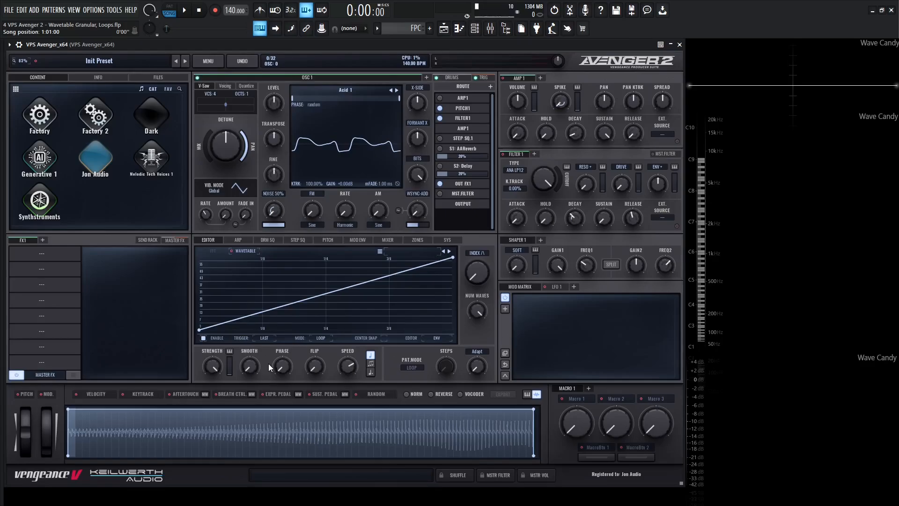
pyautogui.click(264, 338)
# Step: Audition the wavetable envelope in Ping-Pong and Oneshot modes, and return it to Loop
pyautogui.press('s')
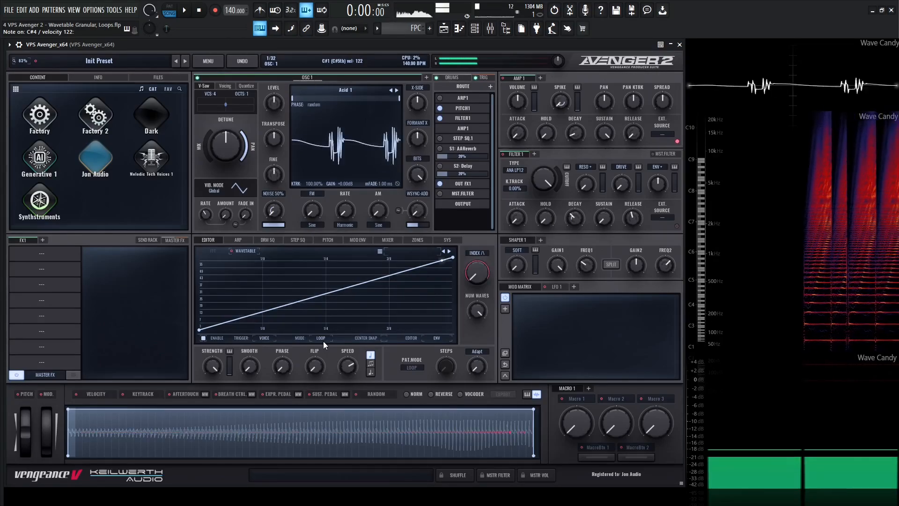
pyautogui.click(321, 339)
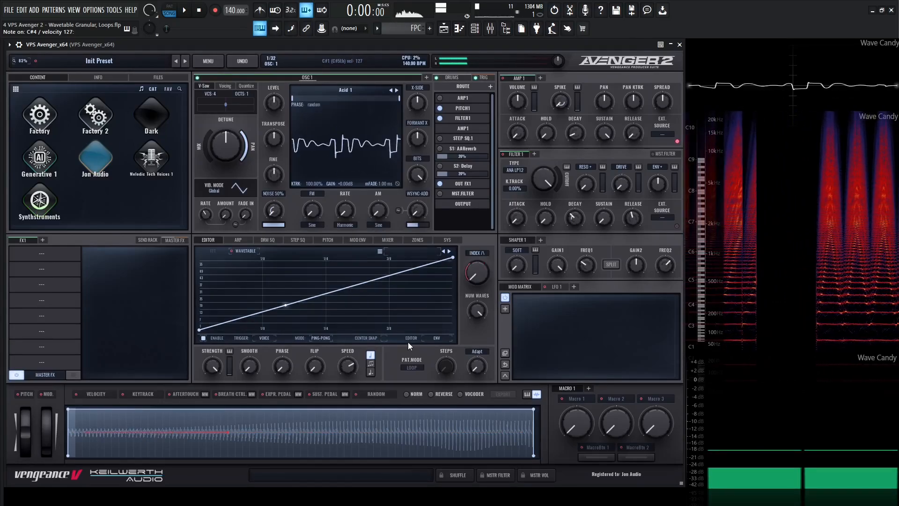
pyautogui.click(328, 338)
pyautogui.click(328, 364)
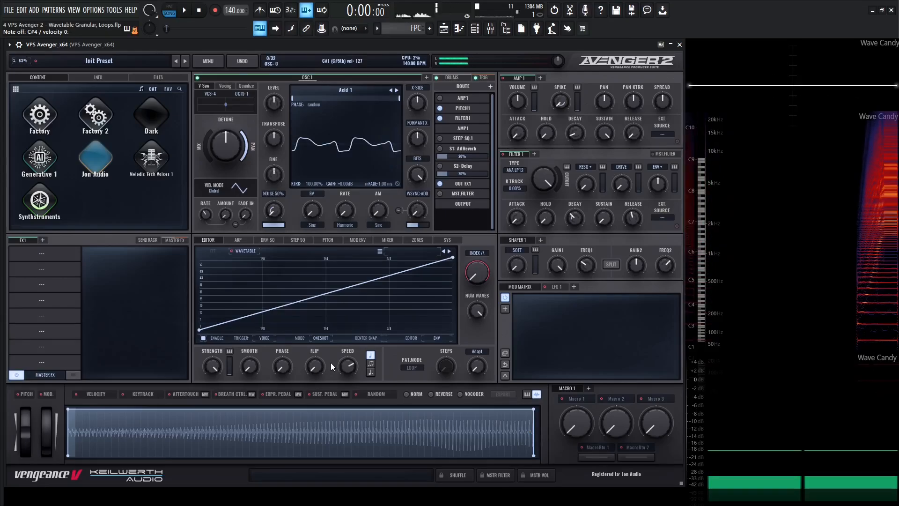
pyautogui.click(384, 339)
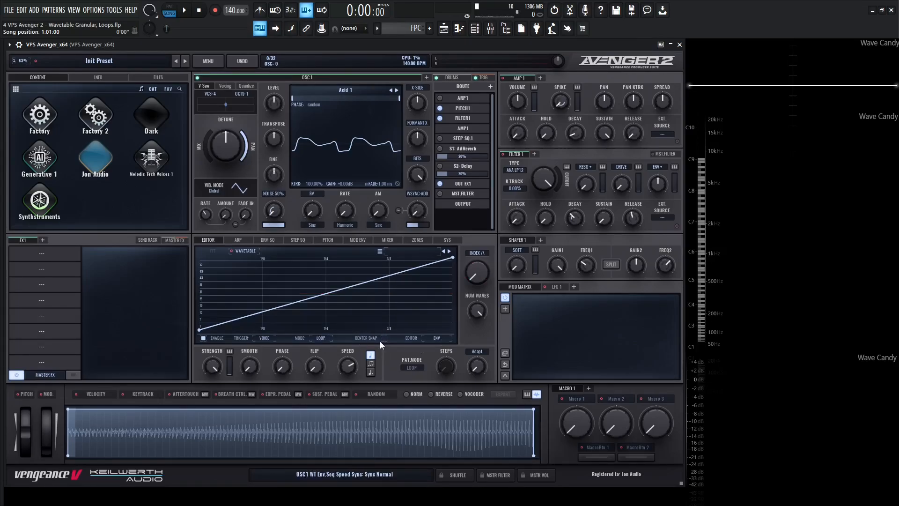
# Step: Switch the wavetable editor to ENV + SQ and set its sequencer to 8 steps
pyautogui.click(439, 338)
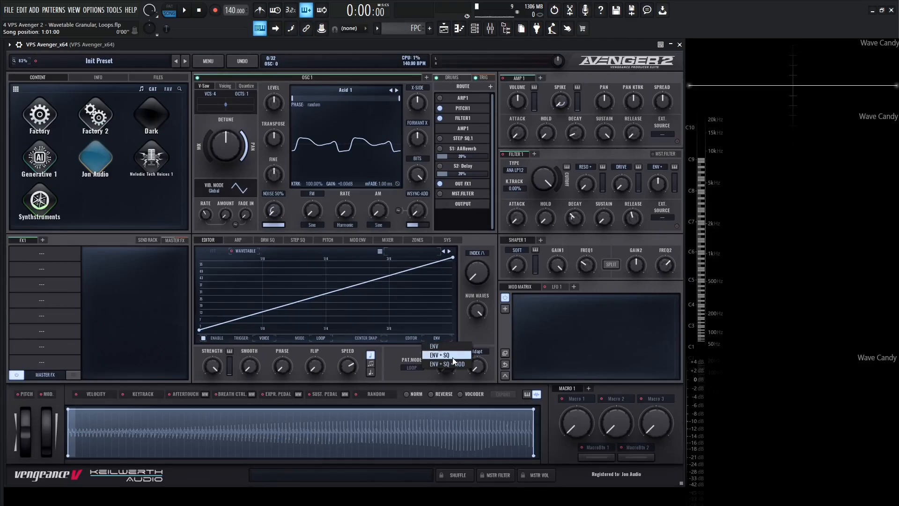
pyautogui.click(452, 356)
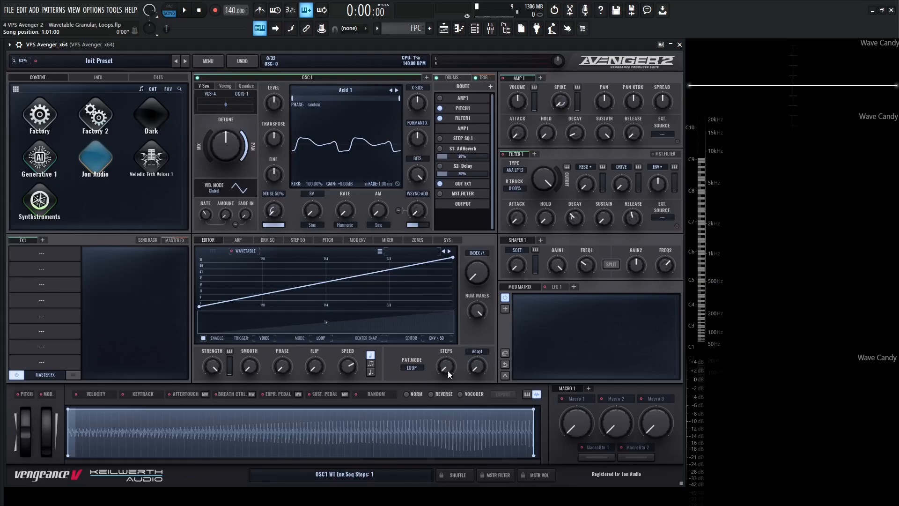
pyautogui.moveTo(446, 369); pyautogui.dragTo(443, 268)
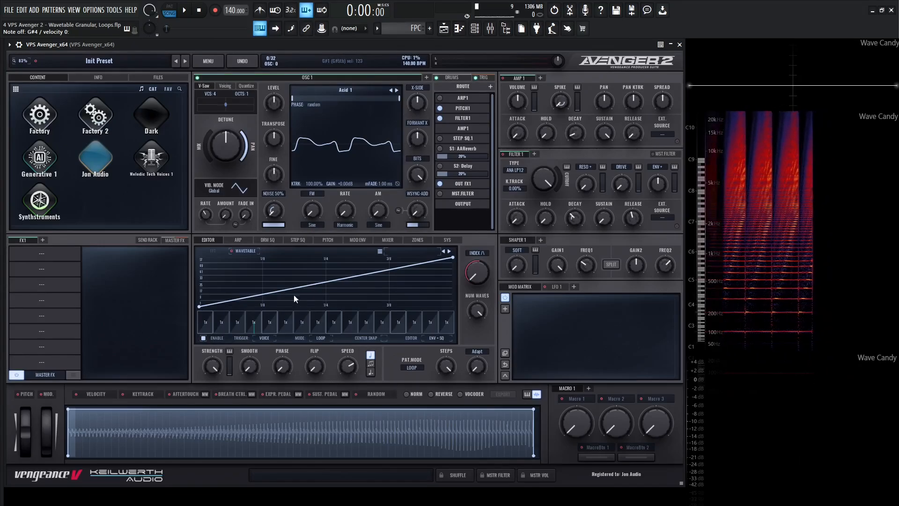
pyautogui.moveTo(447, 364); pyautogui.dragTo(450, 403)
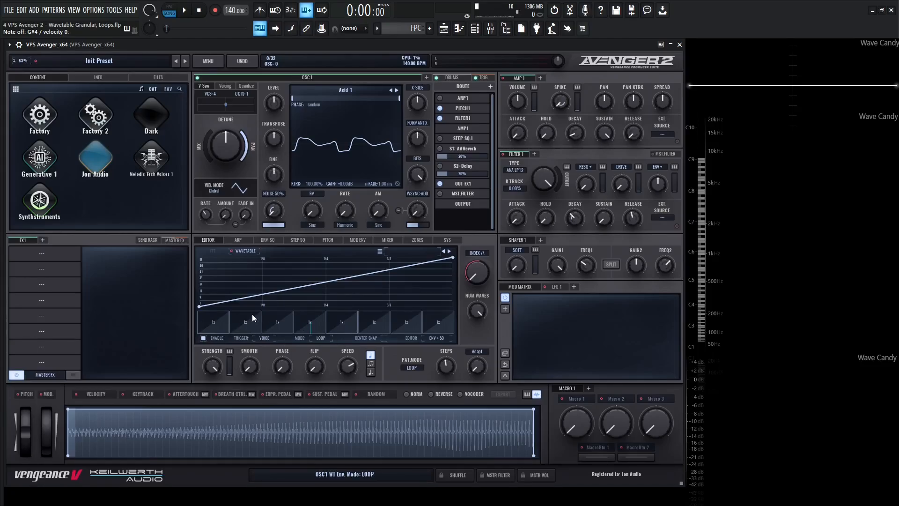
# Step: Try PingPong Half on the second sequencer step, and change that step's mode to Reverse
pyautogui.rightClick(243, 326)
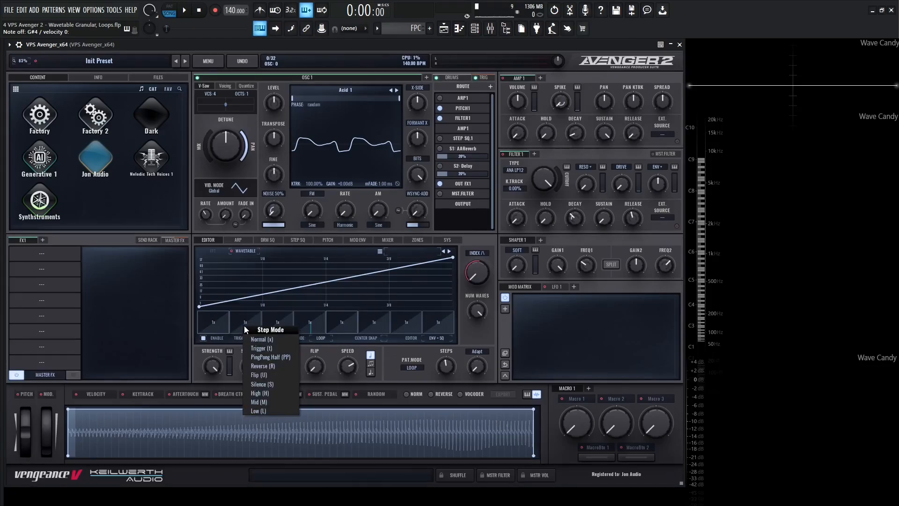
pyautogui.click(277, 356)
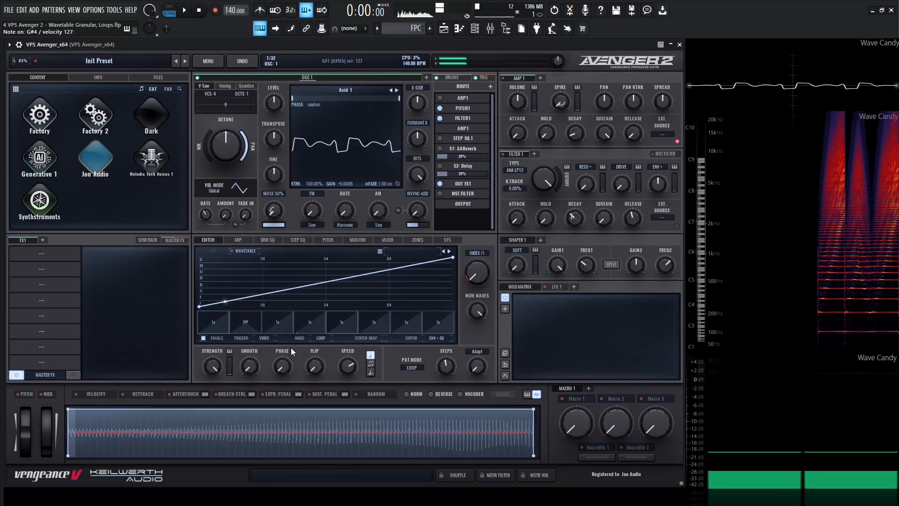
pyautogui.rightClick(250, 319)
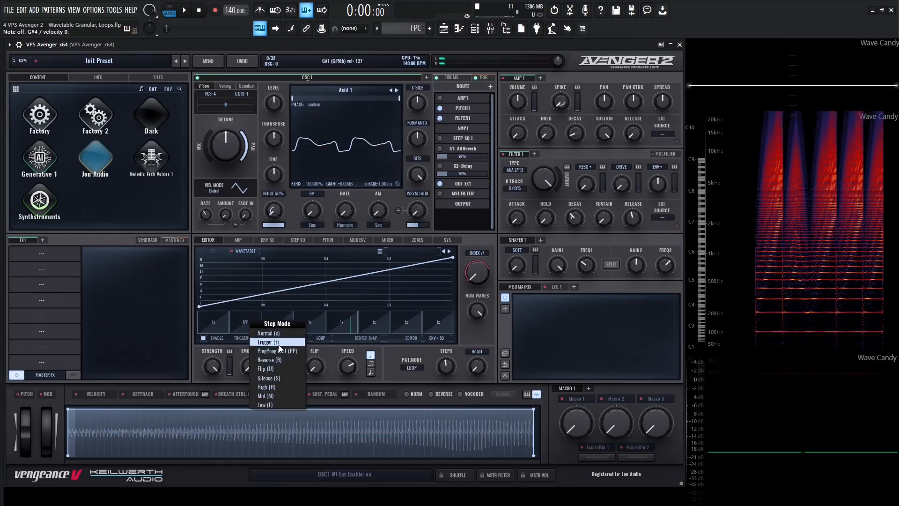
pyautogui.click(283, 360)
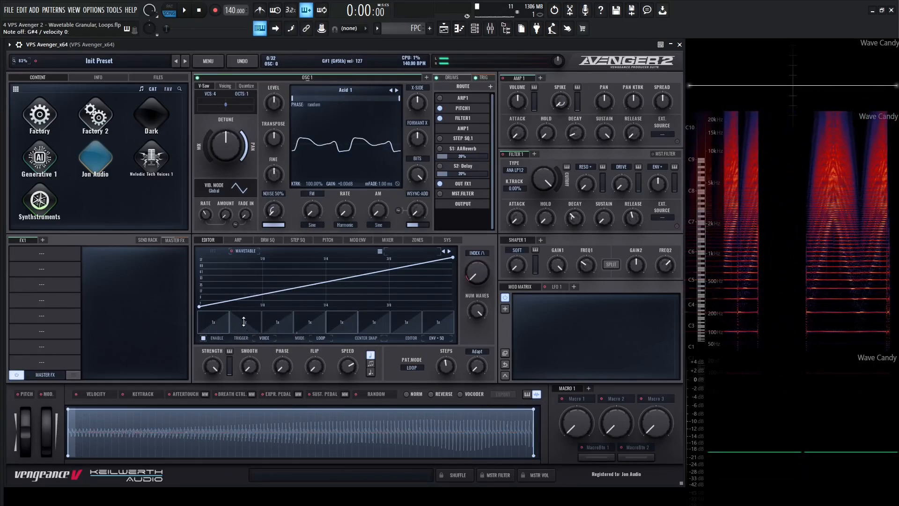
# Step: Set the second sequencer step to 4x and the fourth to 3x, and change the sequencer speed to 1/4
pyautogui.moveTo(245, 322); pyautogui.dragTo(252, 296)
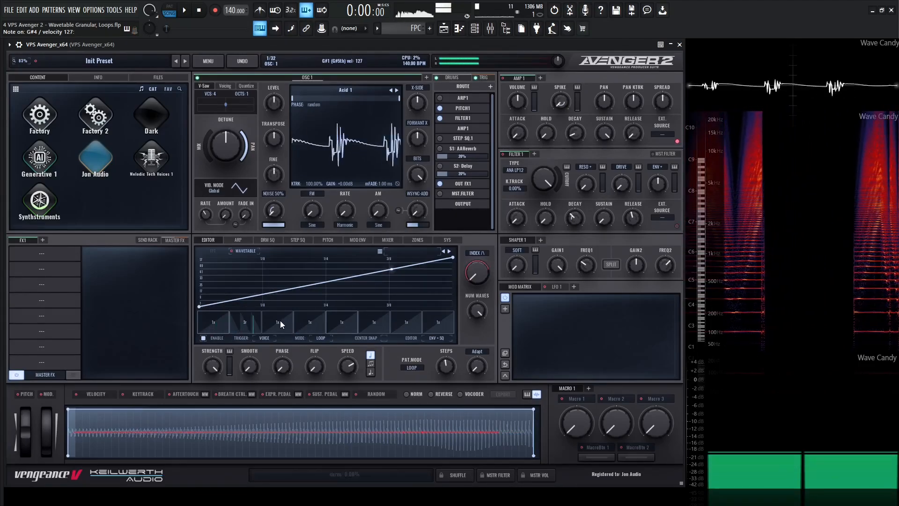
pyautogui.moveTo(248, 322); pyautogui.dragTo(249, 313)
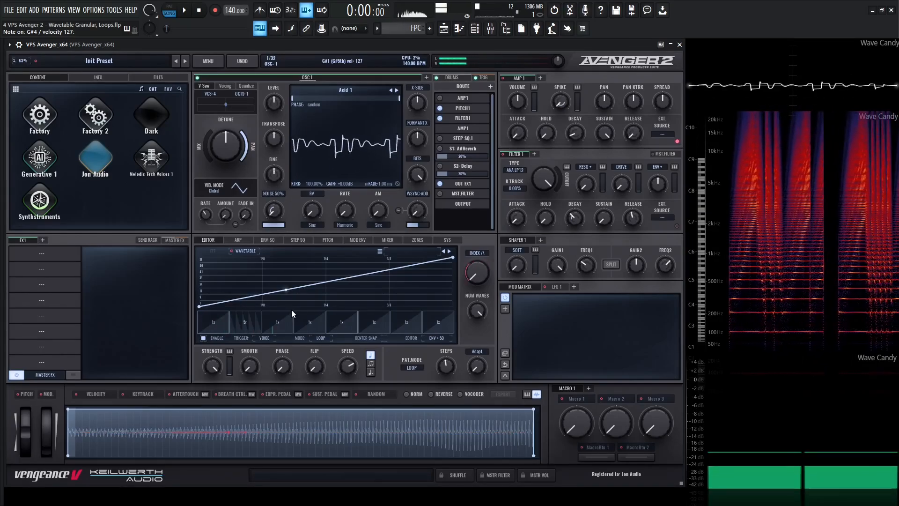
pyautogui.moveTo(347, 366); pyautogui.dragTo(352, 351)
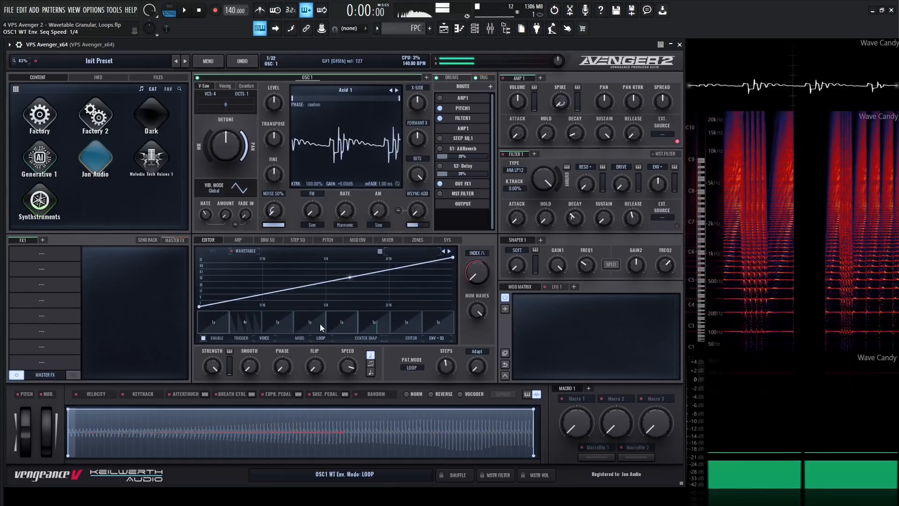
pyautogui.moveTo(321, 326); pyautogui.dragTo(319, 289)
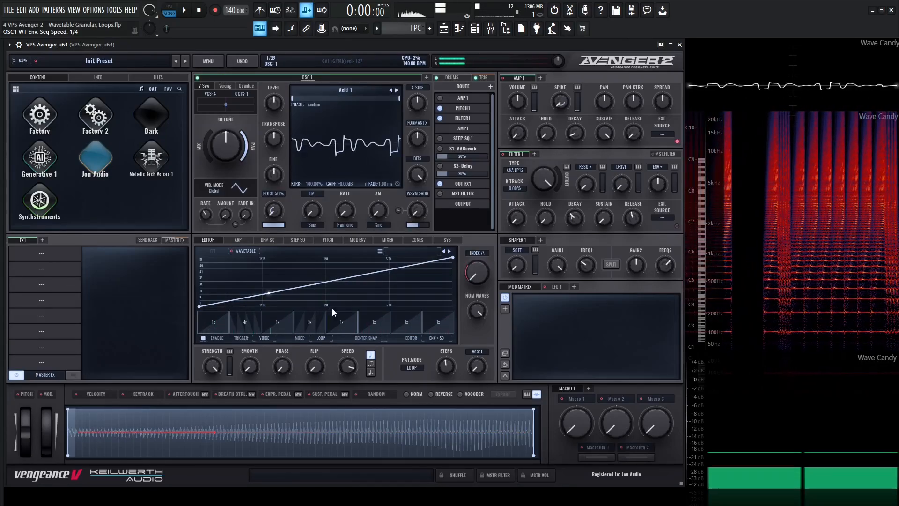
# Step: Set the modes of sequencer steps 5 to 8 to PingPong Half, High, Mid and Low respectively
pyautogui.rightClick(346, 323)
pyautogui.click(367, 358)
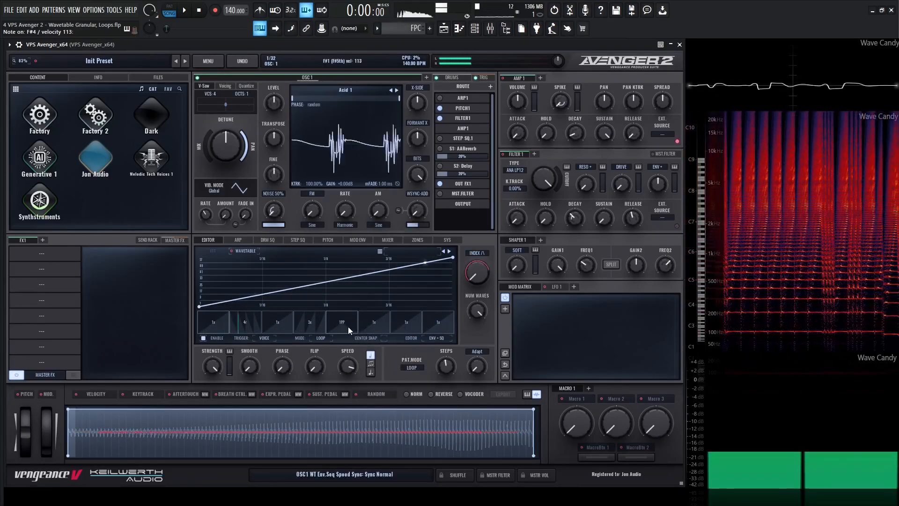
pyautogui.rightClick(383, 326)
pyautogui.click(404, 355)
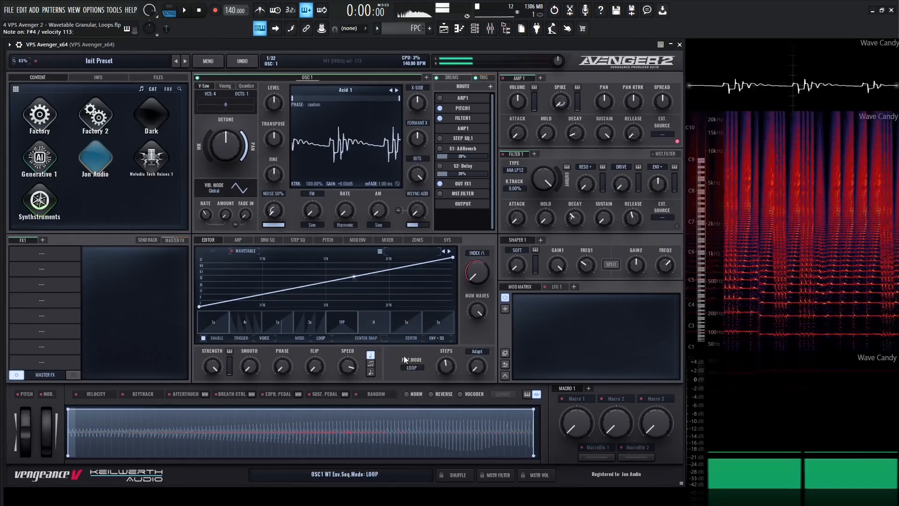
pyautogui.rightClick(407, 327)
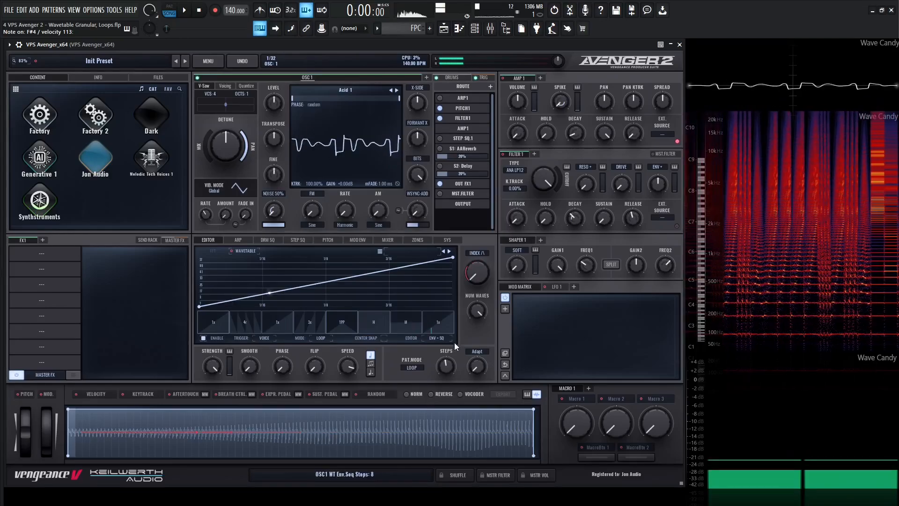
pyautogui.rightClick(450, 324)
pyautogui.click(462, 411)
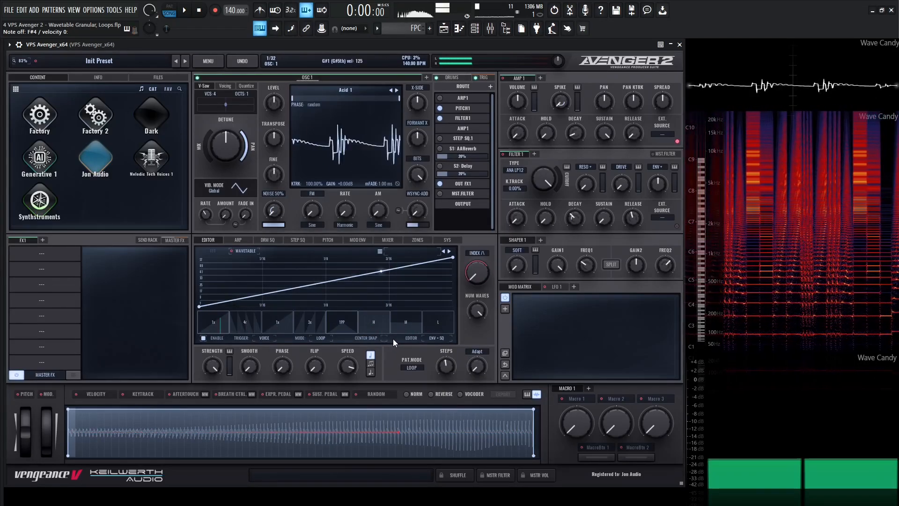
# Step: Change the sixth sequencer step to Flip mode and the eighth to Normal mode with 2x repeats
pyautogui.rightClick(371, 322)
pyautogui.click(397, 371)
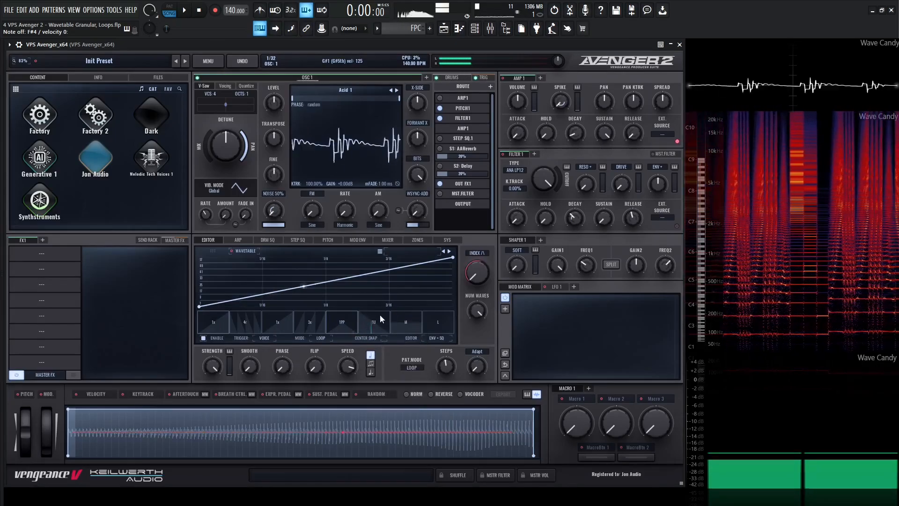
pyautogui.rightClick(442, 323)
pyautogui.click(458, 339)
pyautogui.moveTo(437, 317); pyautogui.dragTo(439, 300)
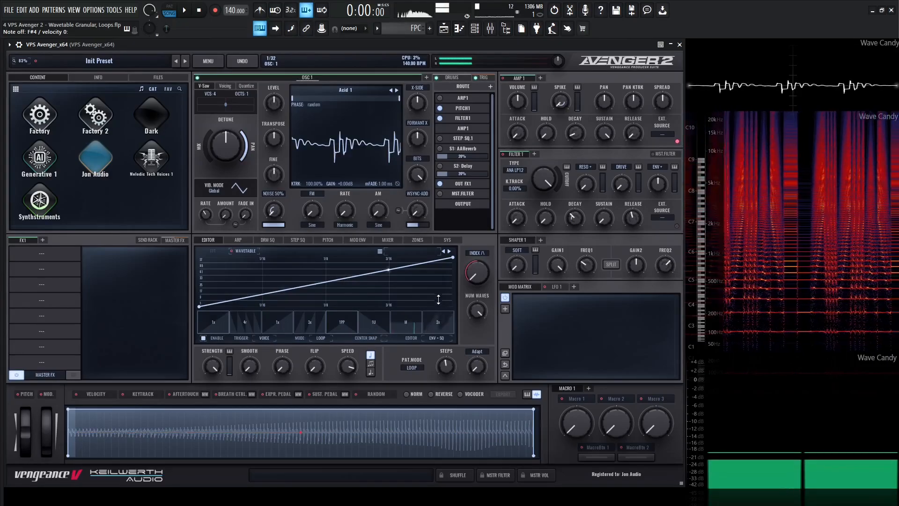
# Step: Try Trigger mode on the eighth sequencer step and return that step to Normal mode
pyautogui.rightClick(443, 324)
pyautogui.click(457, 341)
pyautogui.rightClick(441, 330)
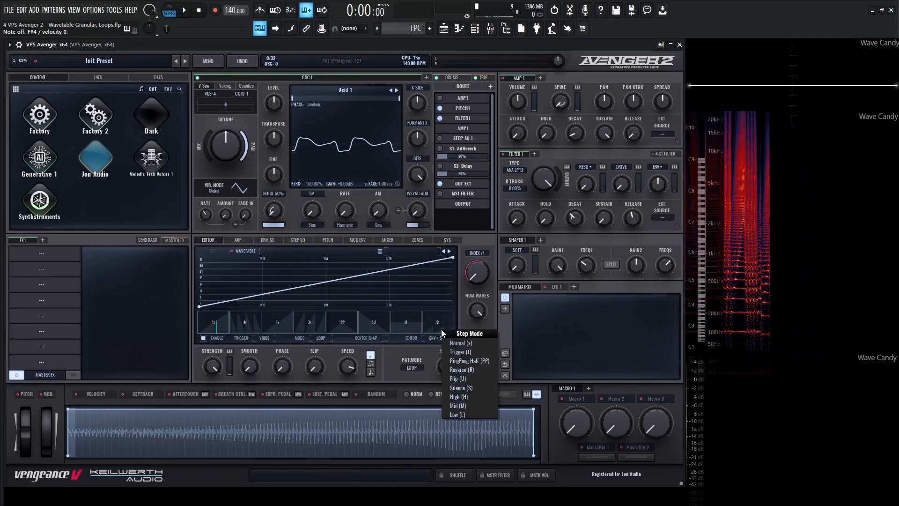
pyautogui.click(459, 344)
pyautogui.rightClick(441, 321)
pyautogui.click(459, 343)
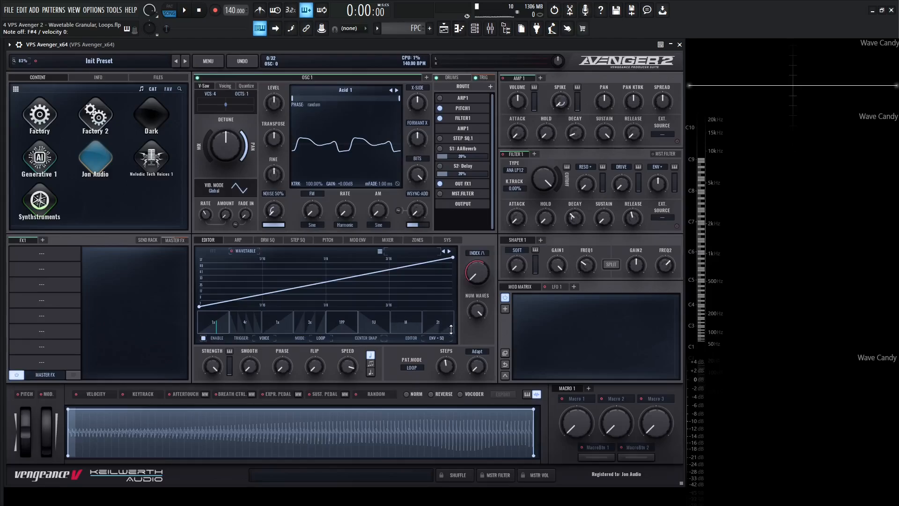
pyautogui.rightClick(449, 323)
pyautogui.click(457, 335)
# Step: Assign the OSC 1 wavetable envelope sequence to modulate Filter 1's cutoff, and set the cutoff to about 741 Hz
pyautogui.moveTo(231, 251); pyautogui.dragTo(538, 218)
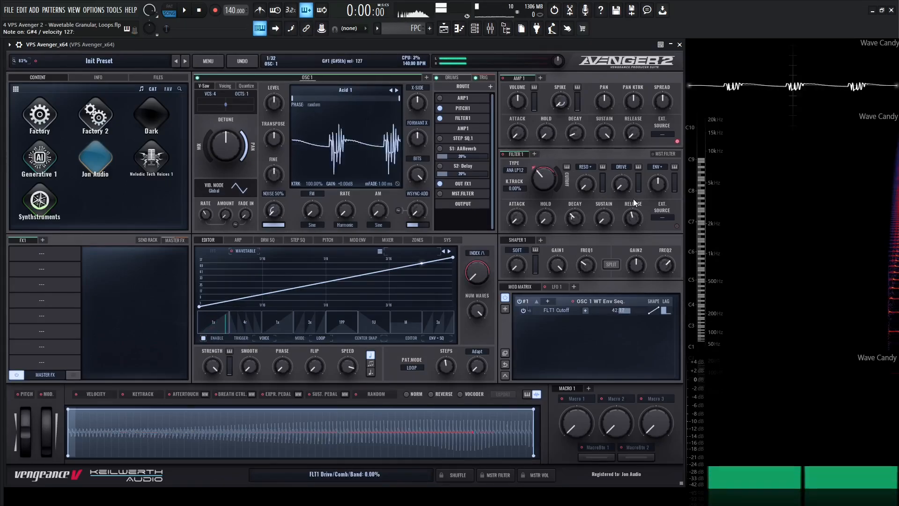
pyautogui.moveTo(548, 177); pyautogui.dragTo(547, 169)
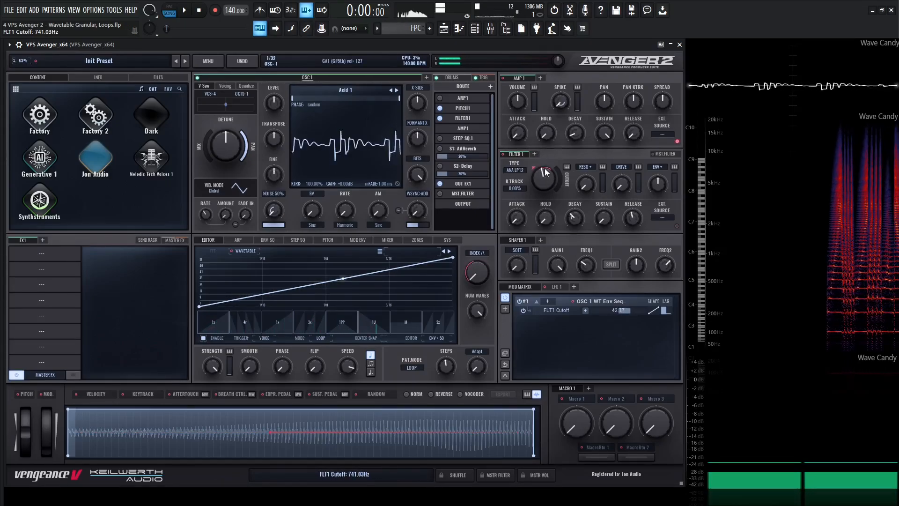
# Step: Enable the AAReverb and Delay sends in the routing list, and set Filter 1's cutoff to about 1209 Hz
pyautogui.click(440, 148)
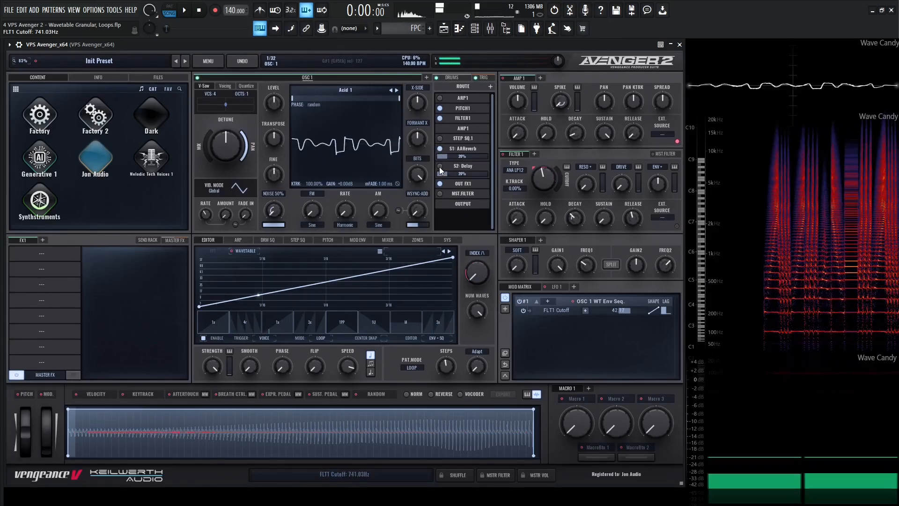
pyautogui.click(440, 166)
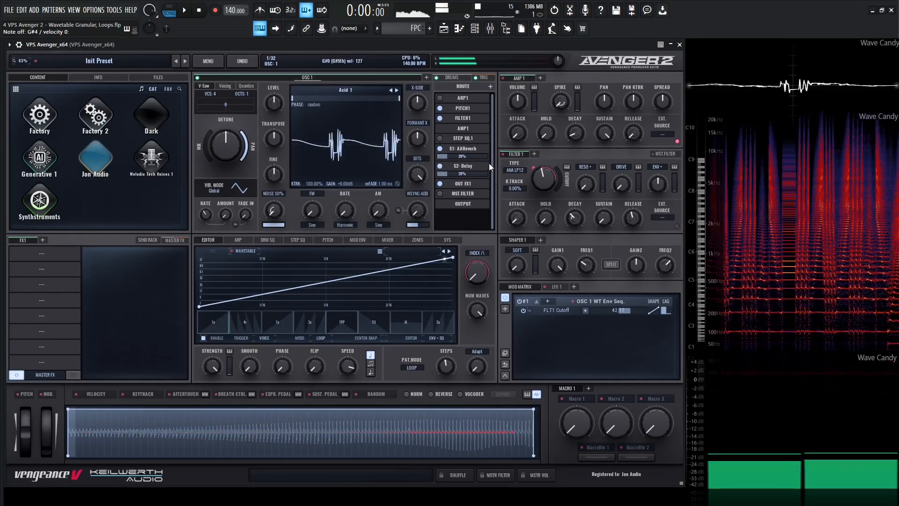
pyautogui.moveTo(534, 181); pyautogui.dragTo(542, 176)
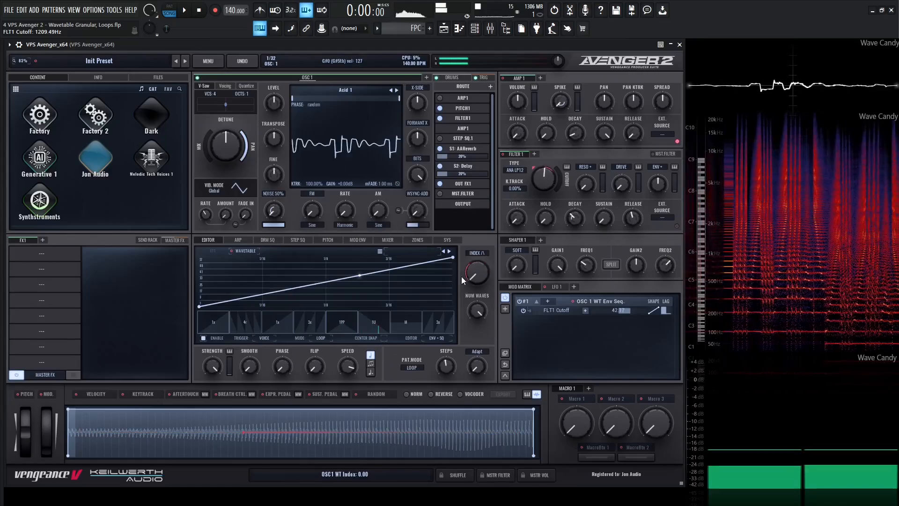
# Step: Audition the wavetable sequencer at a speed of 1/8 and return it to 1/4
pyautogui.scroll(-1, 349, 370)
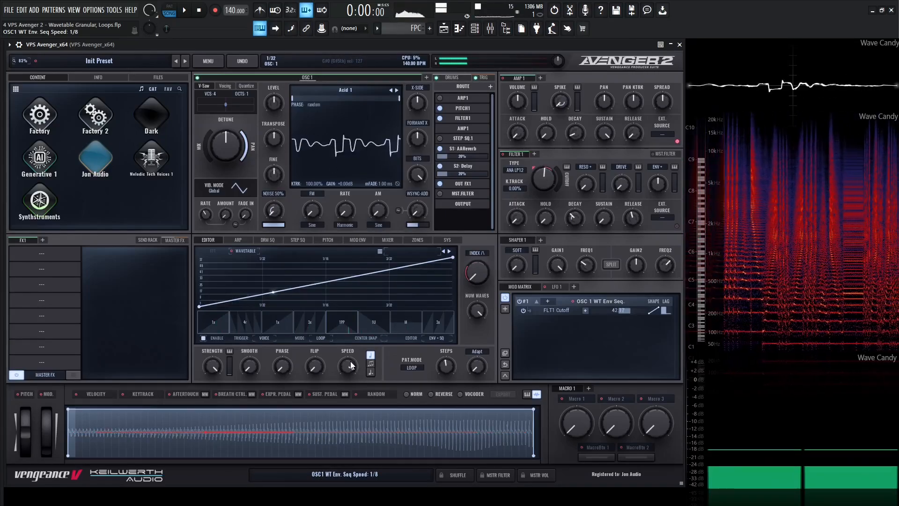
pyautogui.scroll(1, 349, 367)
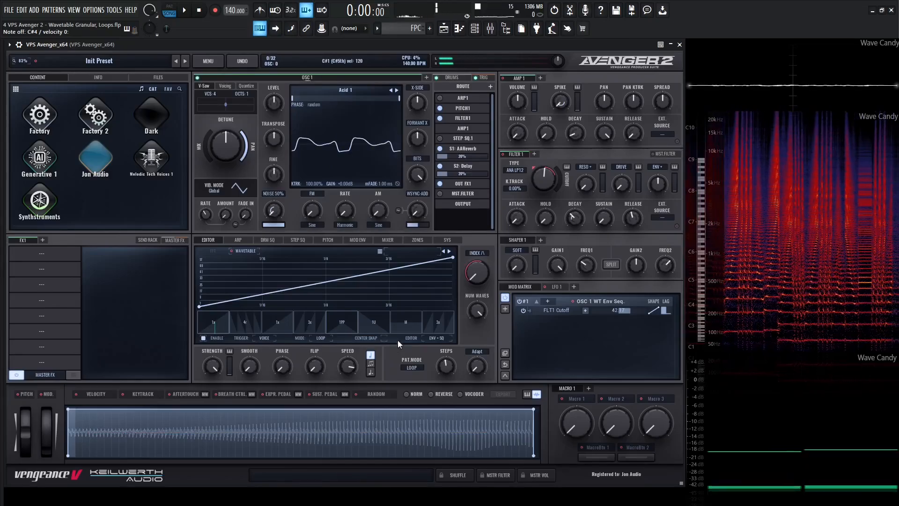
# Step: Switch the wavetable editor to ENV + SQ + MOD and draw falling and rising curves in several steps of the modulation lane
pyautogui.click(443, 339)
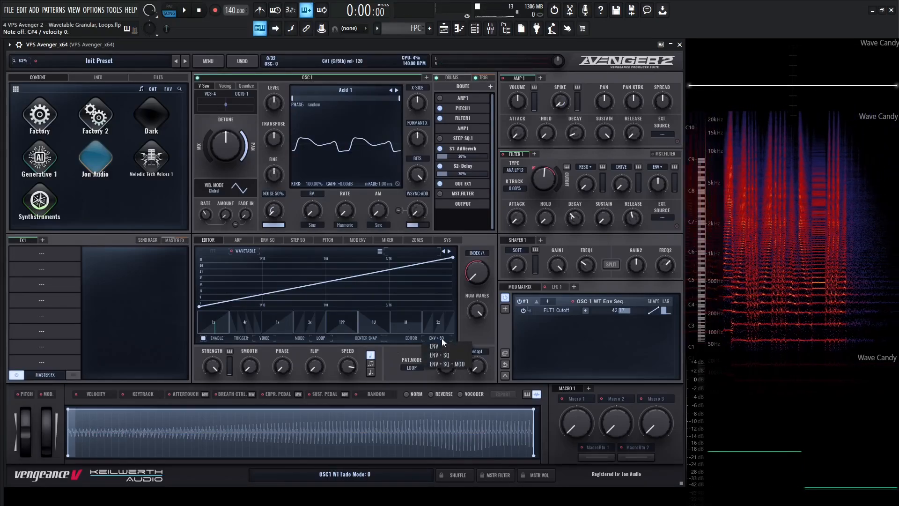
pyautogui.click(463, 365)
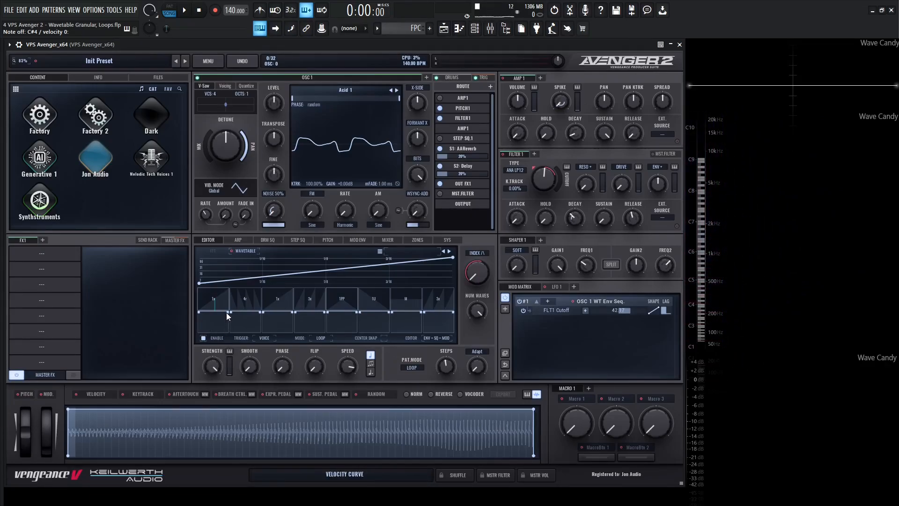
pyautogui.moveTo(227, 312); pyautogui.dragTo(225, 332)
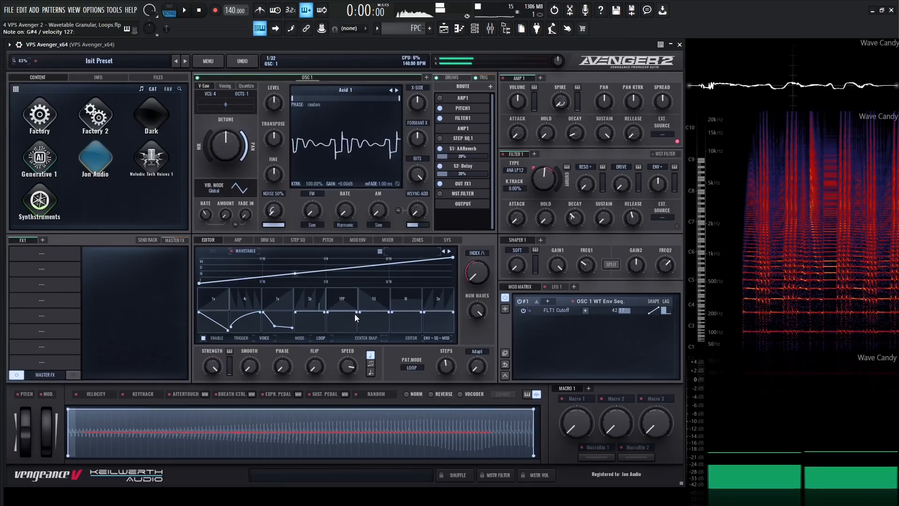
pyautogui.moveTo(357, 312); pyautogui.dragTo(392, 325)
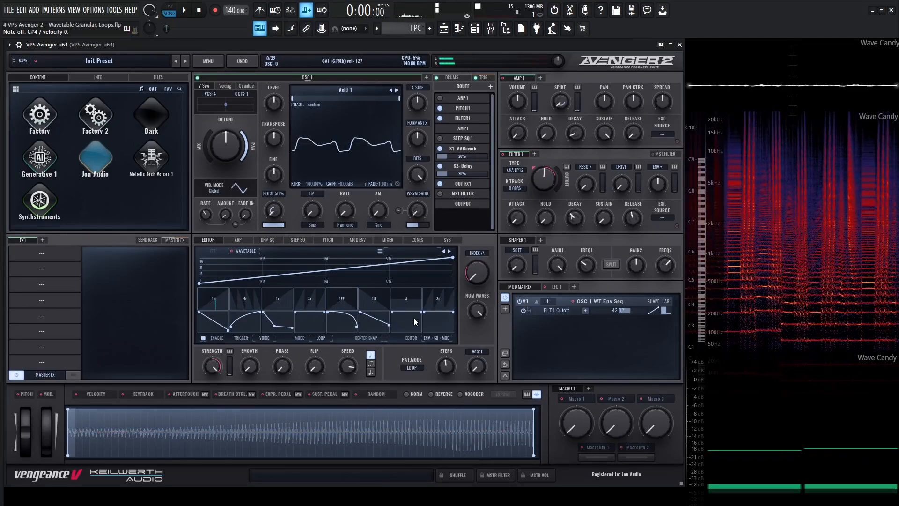
# Step: Set the wavetable sequencer's pattern mode to Ping-Pong
pyautogui.click(412, 367)
pyautogui.click(424, 385)
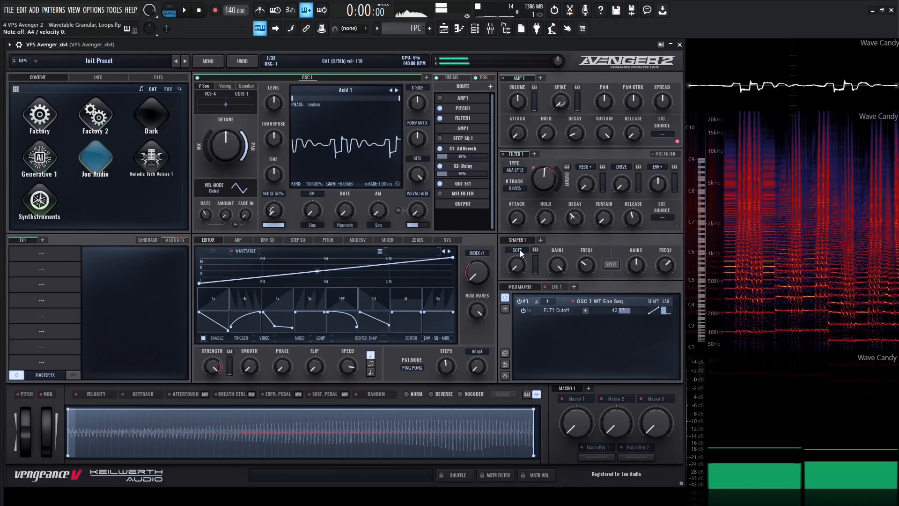
# Step: Play the track while setting the sequencer speed to 1/8, and adjust Filter 1's cutoff and resonance before stopping playback
pyautogui.press('space')
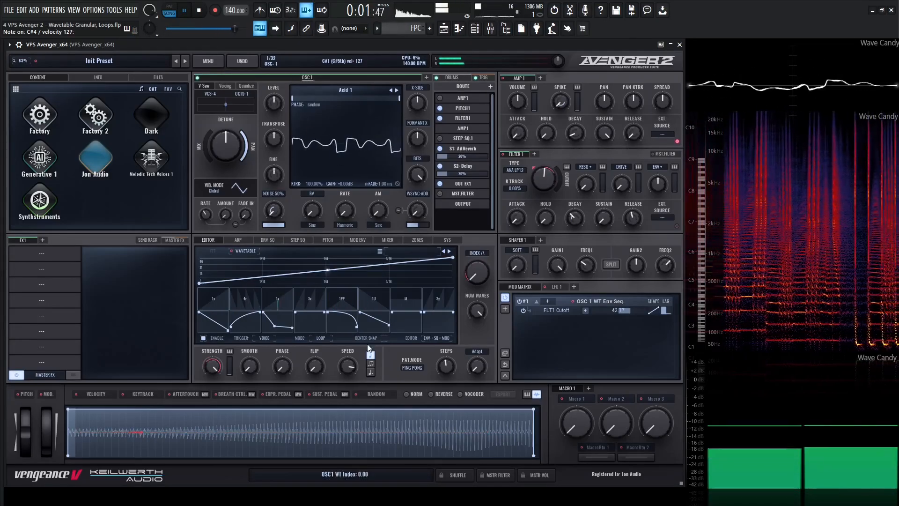
pyautogui.moveTo(349, 370); pyautogui.dragTo(350, 369)
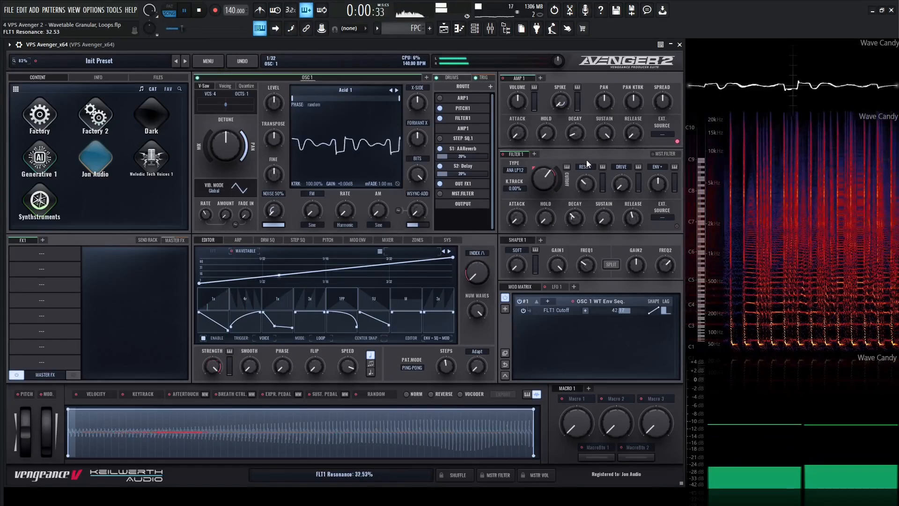
pyautogui.moveTo(545, 186); pyautogui.dragTo(580, 196)
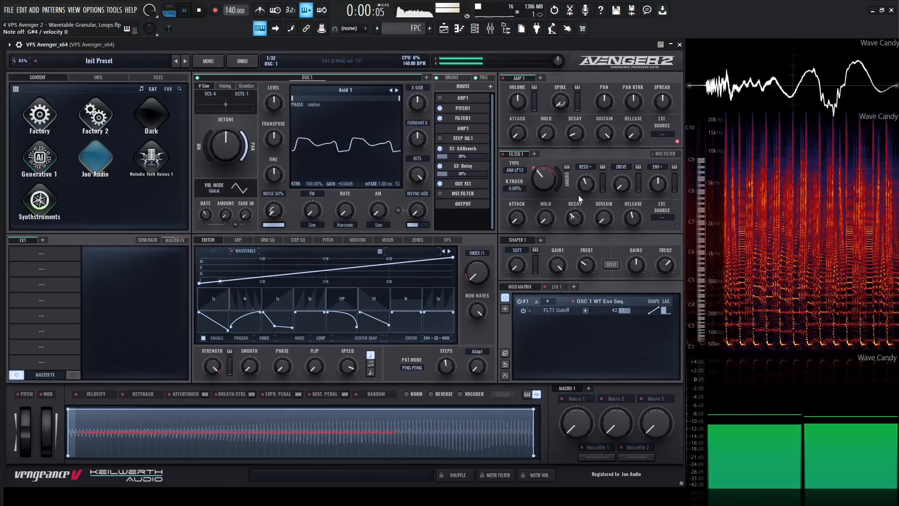
pyautogui.press('space')
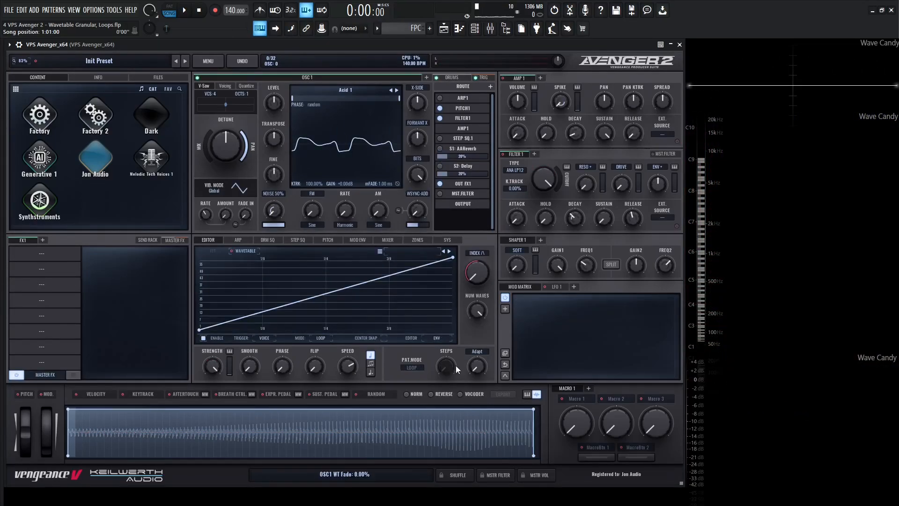
# Step: Audition the wavetable's Norm, Reverse and Vocoder options, and leave all three switched off
pyautogui.click(407, 394)
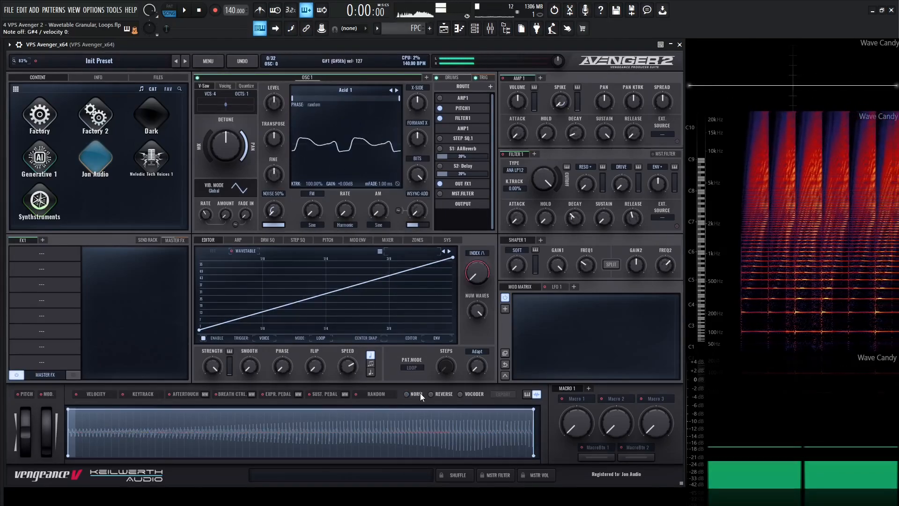
pyautogui.click(430, 395)
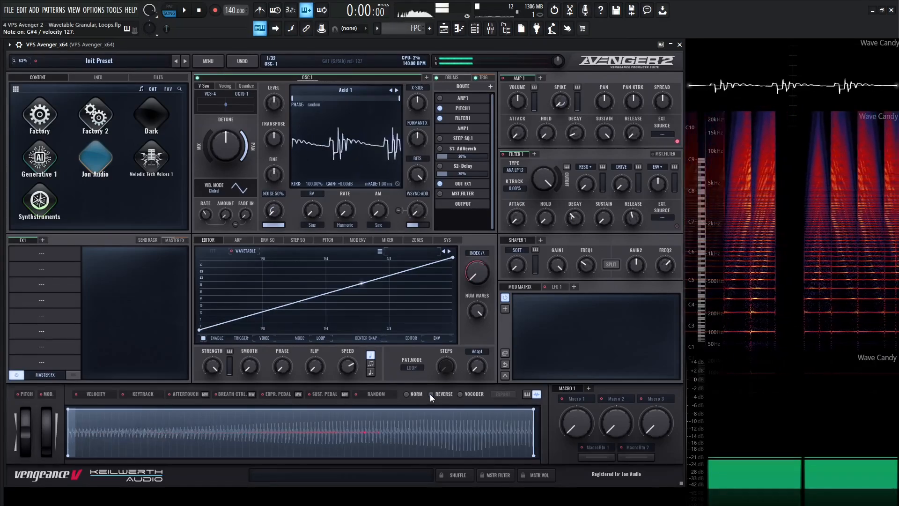
pyautogui.click(430, 395)
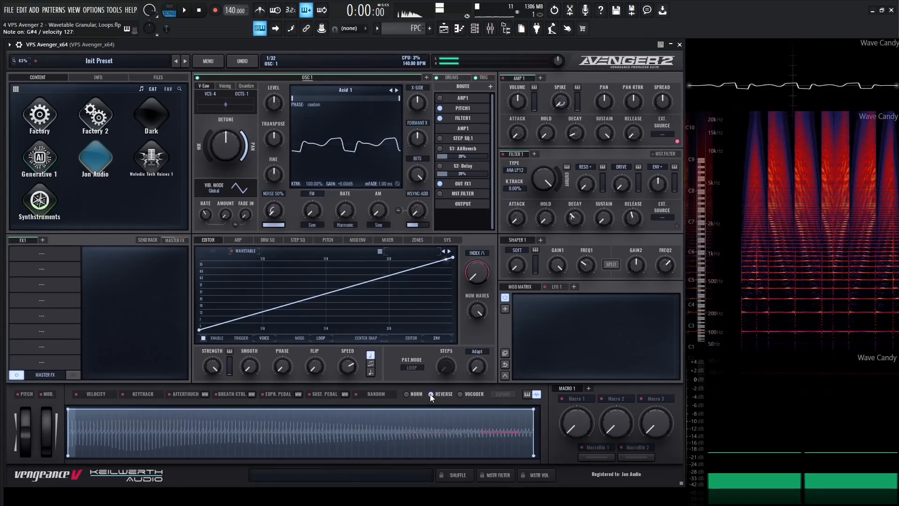
pyautogui.click(461, 393)
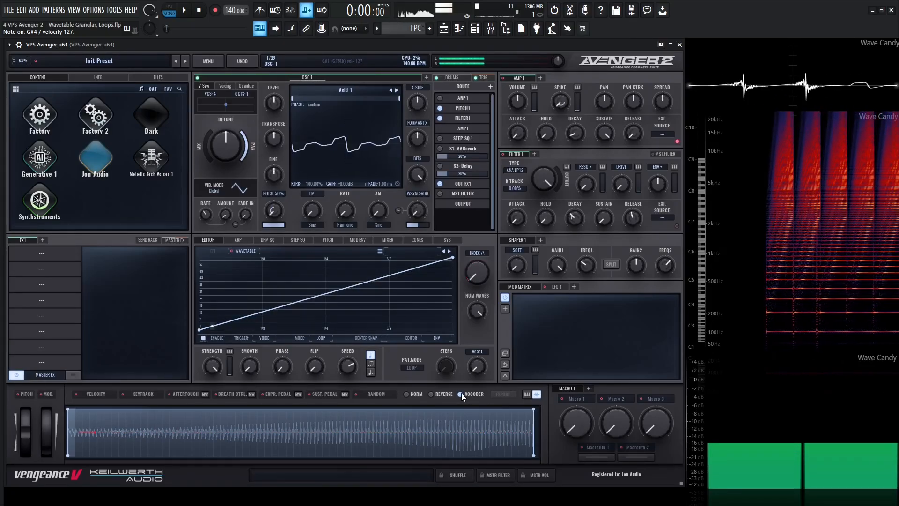
pyautogui.click(461, 393)
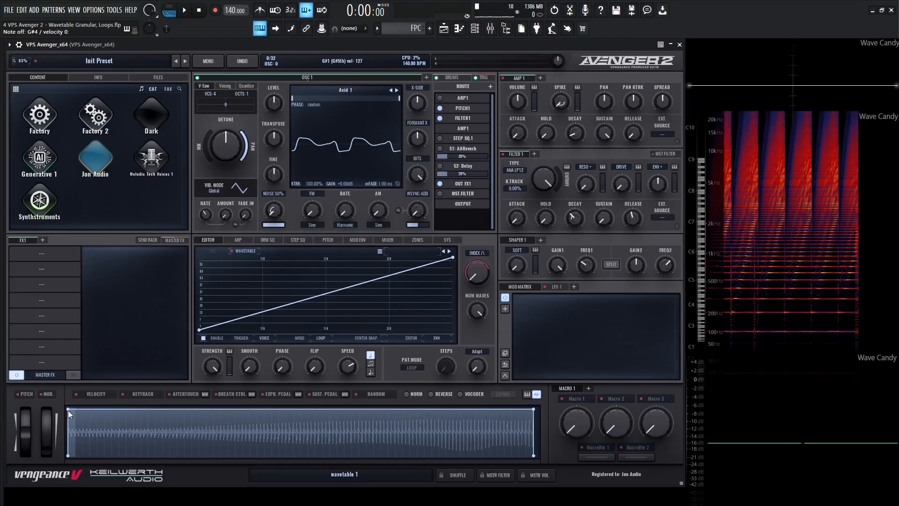
# Step: Shape a fade-in over the first part of the wavetable's volume envelope and bend its slope into a concave curve
pyautogui.moveTo(69, 409); pyautogui.dragTo(270, 410)
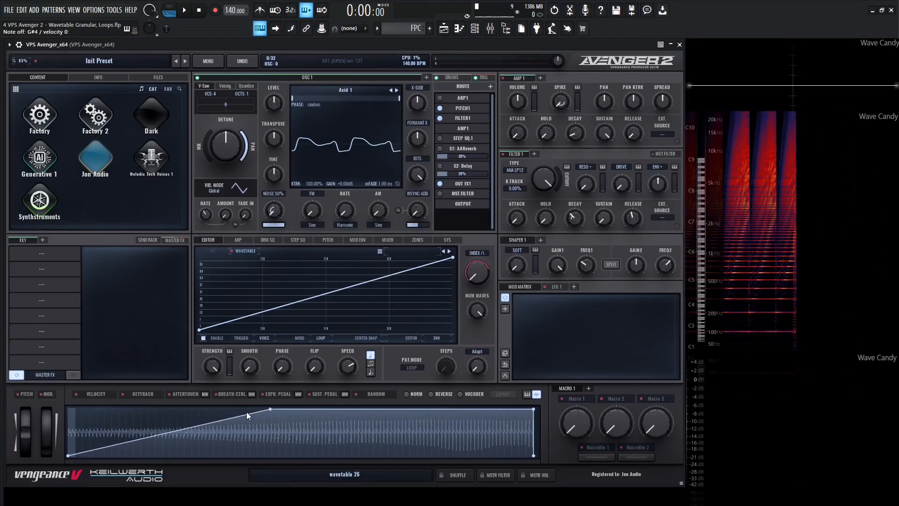
pyautogui.moveTo(200, 424); pyautogui.dragTo(201, 437)
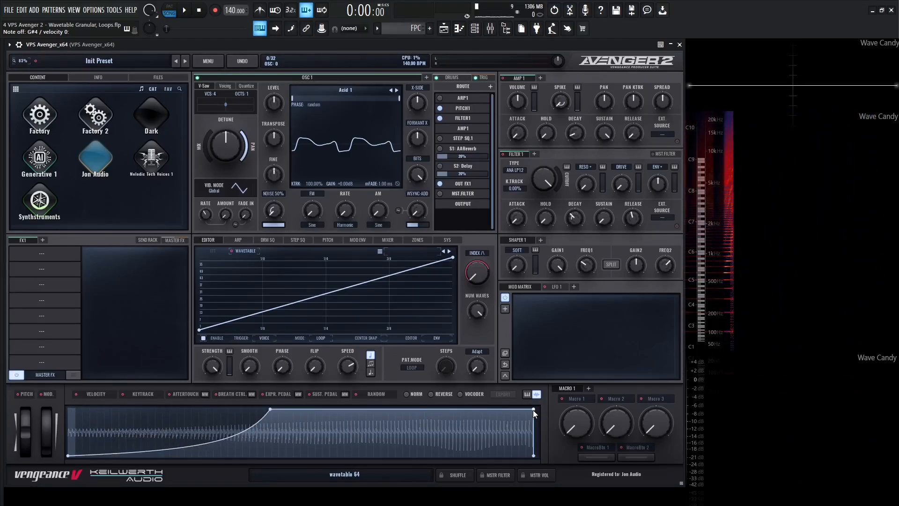
# Step: Shape a fade-out over the last part of the wavetable's volume envelope and bend its slope into a concave curve
pyautogui.moveTo(533, 409); pyautogui.dragTo(412, 409)
pyautogui.moveTo(463, 430)
pyautogui.mouseDown()
pyautogui.moveTo(460, 443)
pyautogui.moveTo(467, 426)
pyautogui.moveTo(467, 441)
pyautogui.mouseUp()
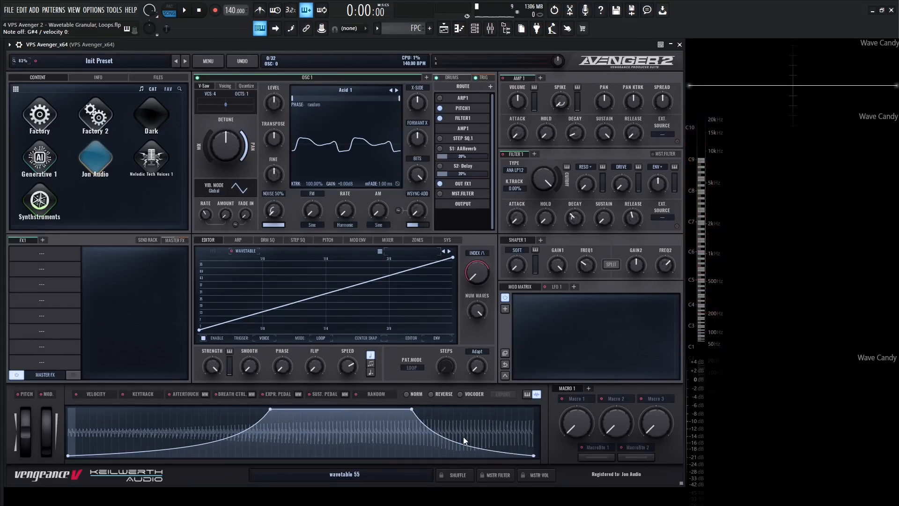
pyautogui.click(380, 253)
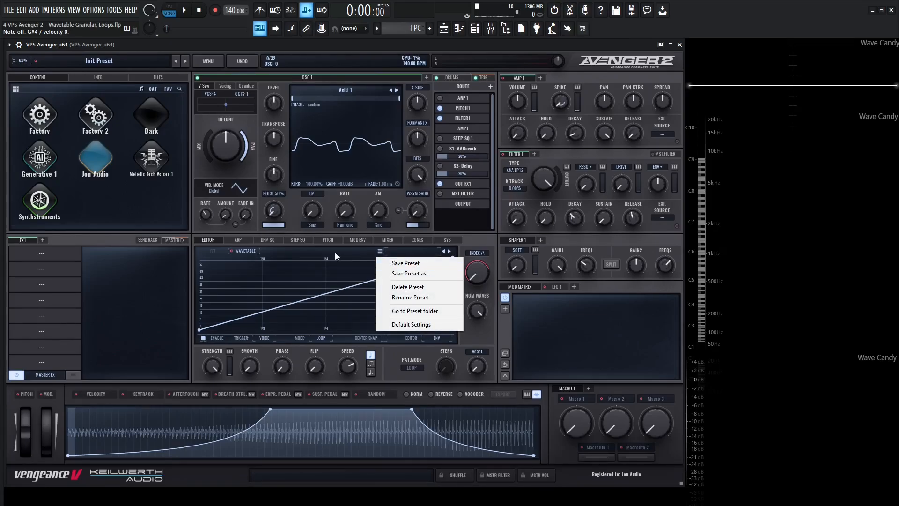
pyautogui.click(408, 253)
pyautogui.click(409, 253)
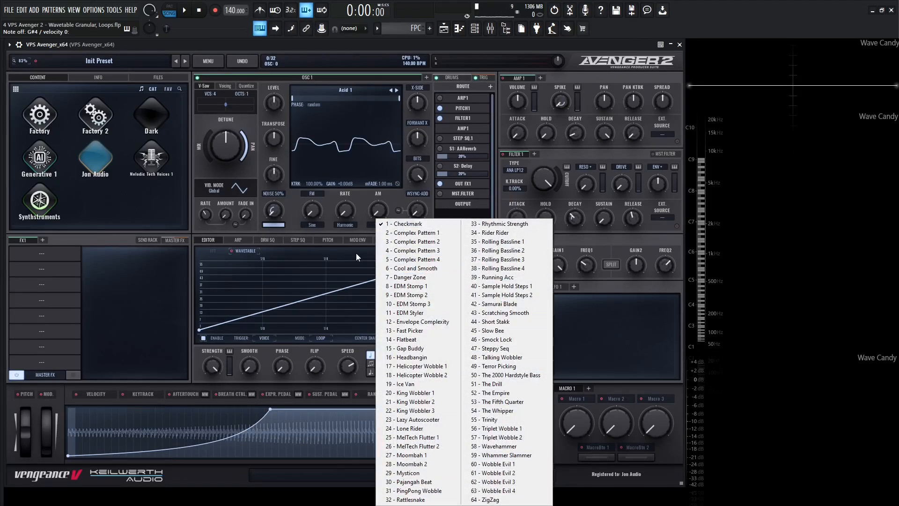
pyautogui.click(356, 253)
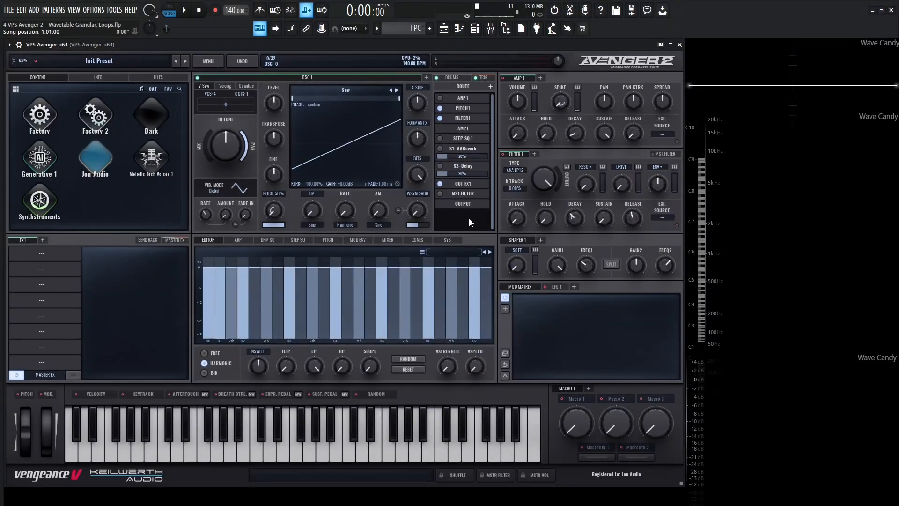
# Step: Load the sample Analog 70s Lead 1 from the Factory Lead / Synth samples into oscillator 1
pyautogui.click(347, 90)
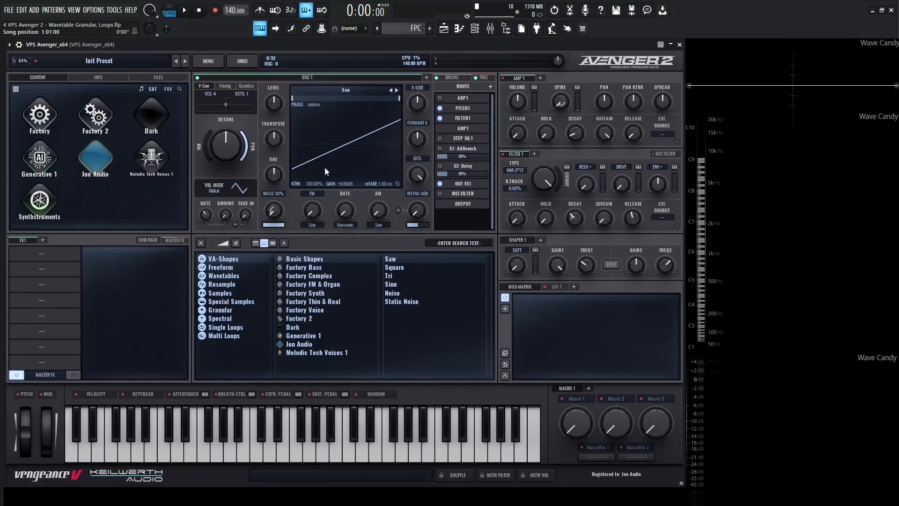
pyautogui.click(219, 297)
pyautogui.click(312, 277)
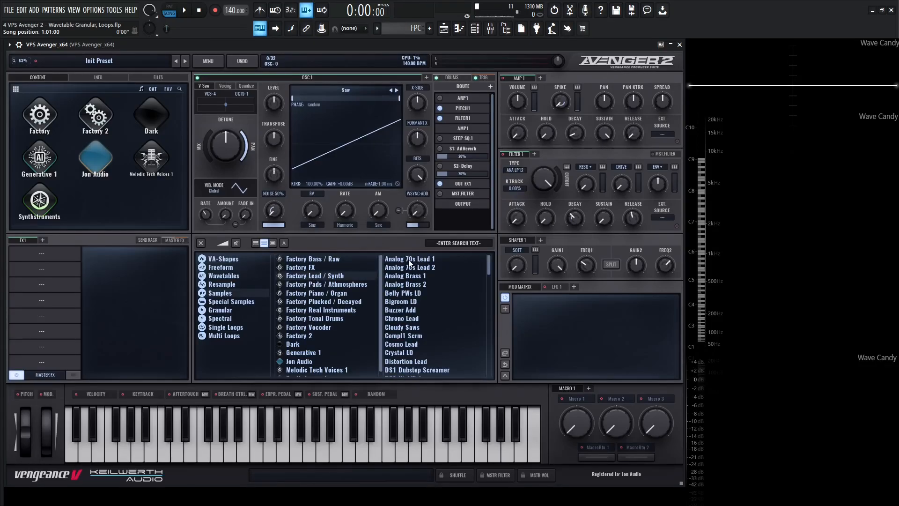
pyautogui.doubleClick(409, 260)
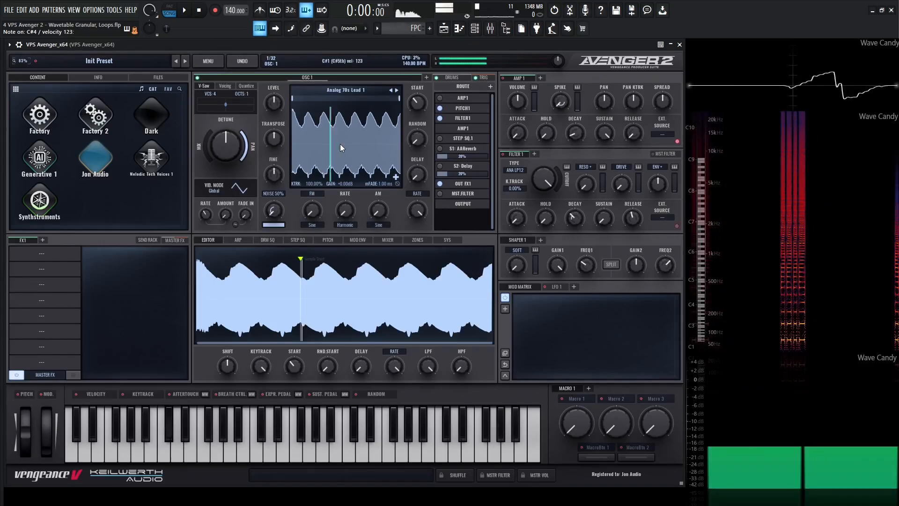
# Step: Audition the sample from several start positions, including 44.03%, and return the sample start to 0%
pyautogui.moveTo(417, 102)
pyautogui.mouseDown()
pyautogui.moveTo(432, 103)
pyautogui.moveTo(412, 84)
pyautogui.moveTo(423, 151)
pyautogui.moveTo(421, 127)
pyautogui.mouseUp()
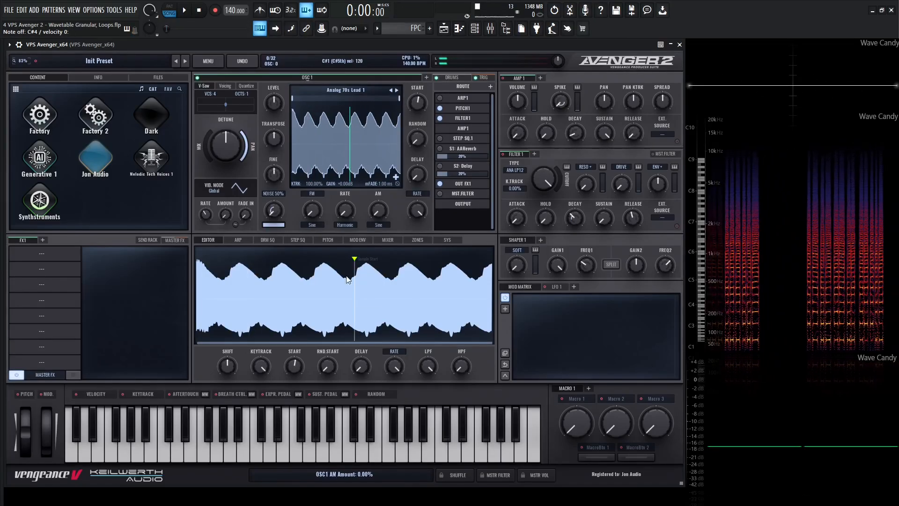
pyautogui.moveTo(354, 264)
pyautogui.mouseDown()
pyautogui.moveTo(241, 258)
pyautogui.moveTo(361, 257)
pyautogui.moveTo(327, 266)
pyautogui.mouseUp()
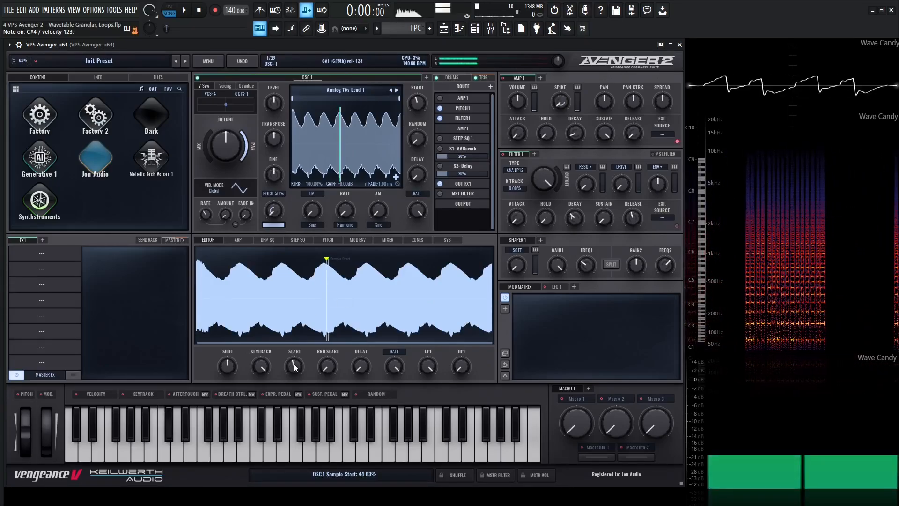
pyautogui.moveTo(293, 364); pyautogui.dragTo(293, 386)
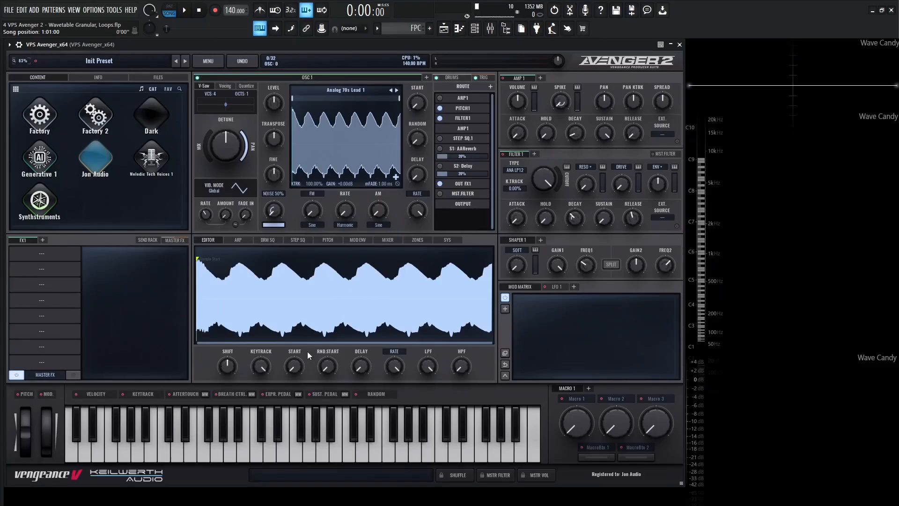
# Step: Audition the random start offset up to 100% and the sample delay up to 200 ms, returning both to zero
pyautogui.moveTo(327, 367); pyautogui.dragTo(327, 339)
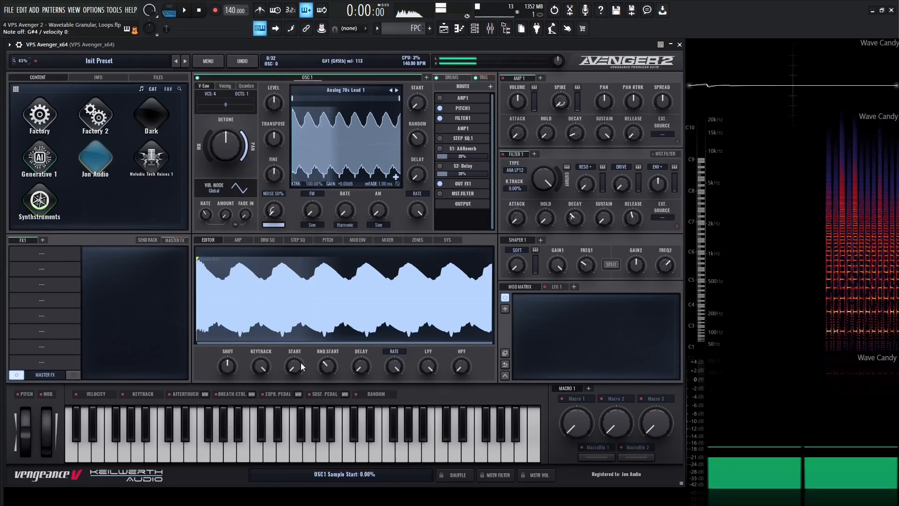
pyautogui.moveTo(328, 364); pyautogui.dragTo(333, 298)
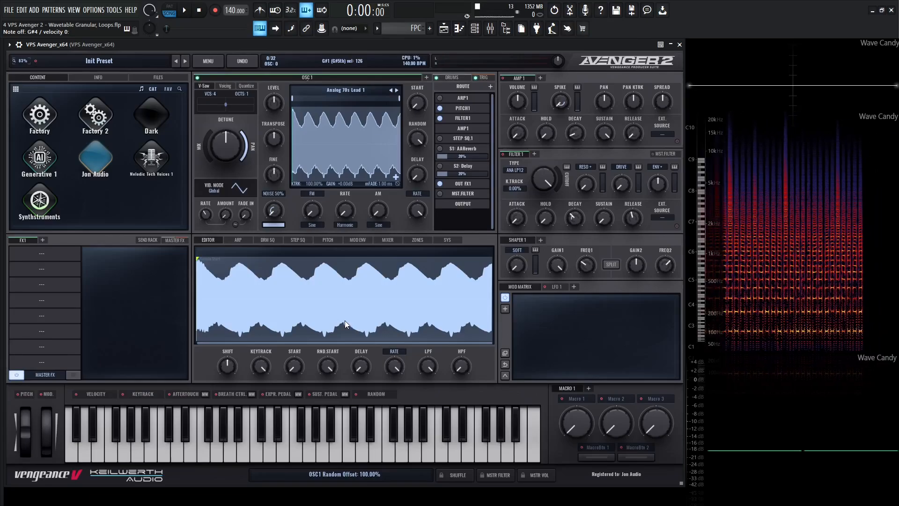
pyautogui.moveTo(341, 338); pyautogui.dragTo(332, 396)
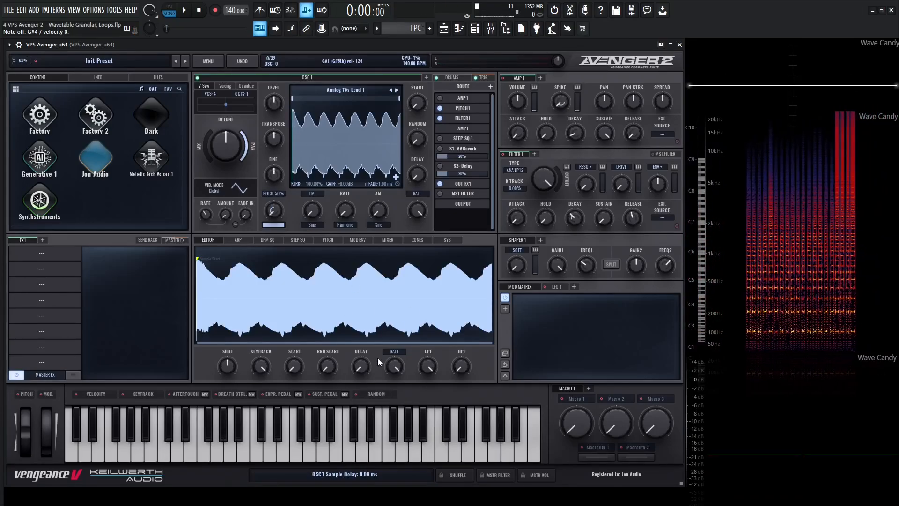
pyautogui.moveTo(362, 368); pyautogui.dragTo(369, 250)
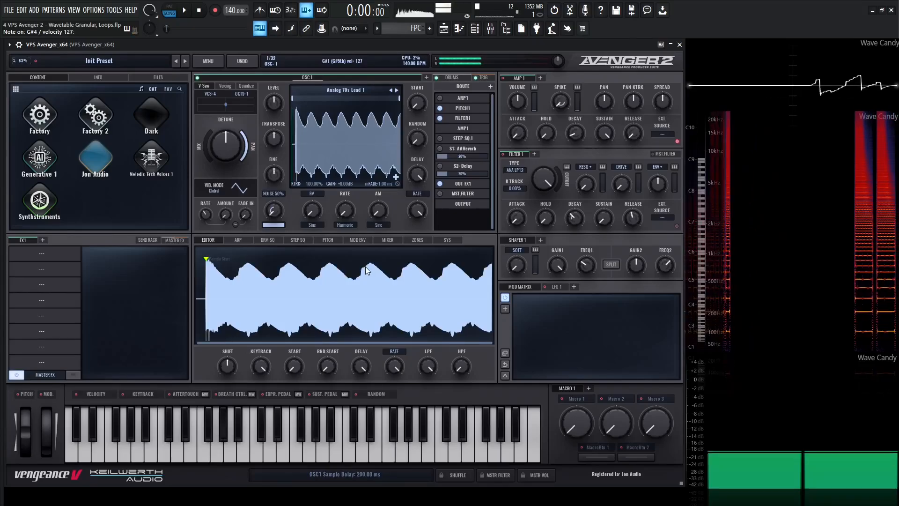
pyautogui.moveTo(360, 364); pyautogui.dragTo(363, 459)
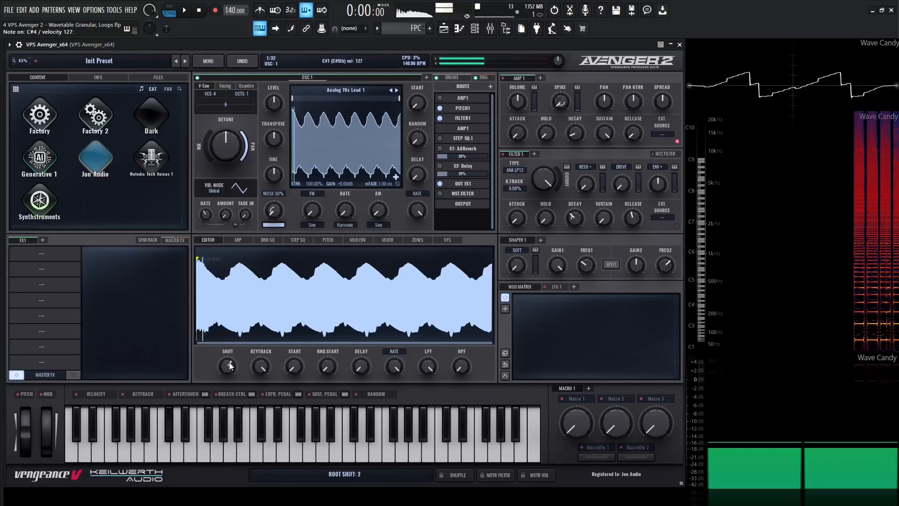
# Step: Audition the sample with root shift values such as 2 and 4, and return the shift to its centre setting
pyautogui.moveTo(229, 371); pyautogui.dragTo(229, 367)
pyautogui.scroll(6, 230, 367)
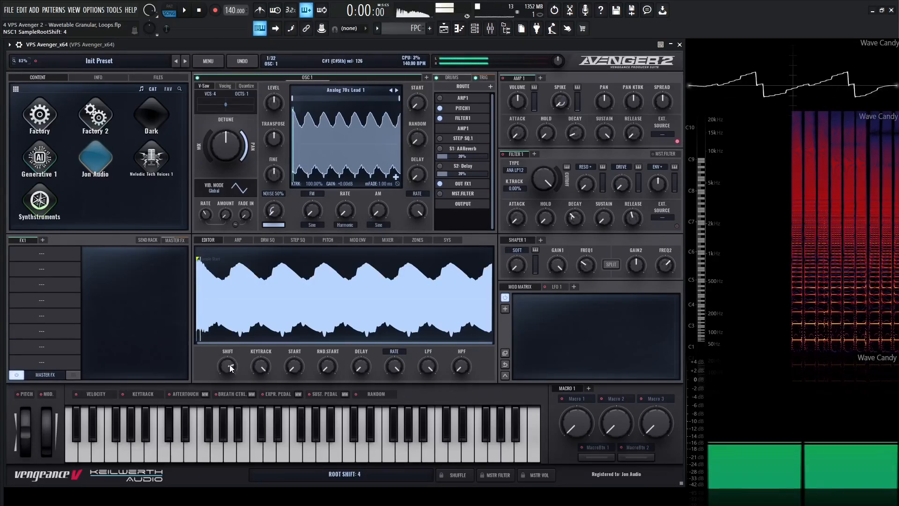
pyautogui.moveTo(229, 367); pyautogui.dragTo(212, 360)
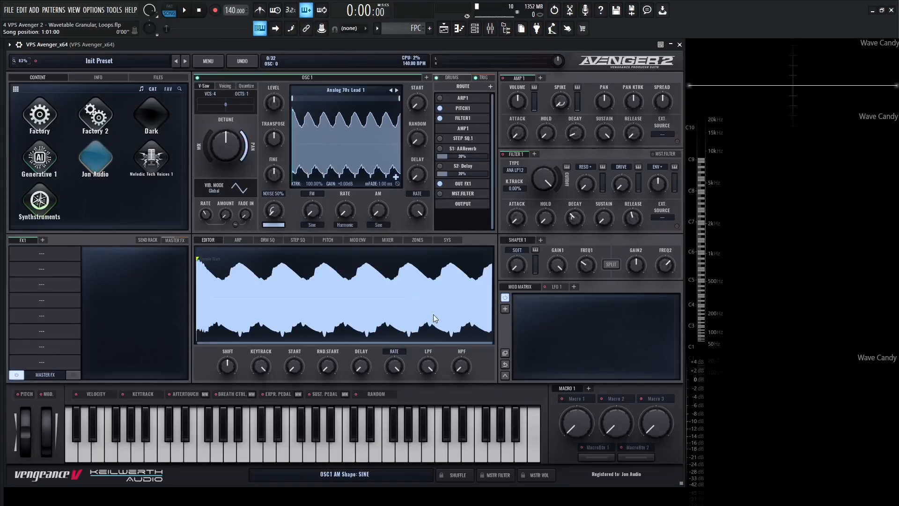
# Step: Audition the sample's low-pass and high-pass filters, and return both to their default settings
pyautogui.moveTo(430, 365)
pyautogui.mouseDown()
pyautogui.moveTo(435, 389)
pyautogui.moveTo(428, 364)
pyautogui.mouseUp()
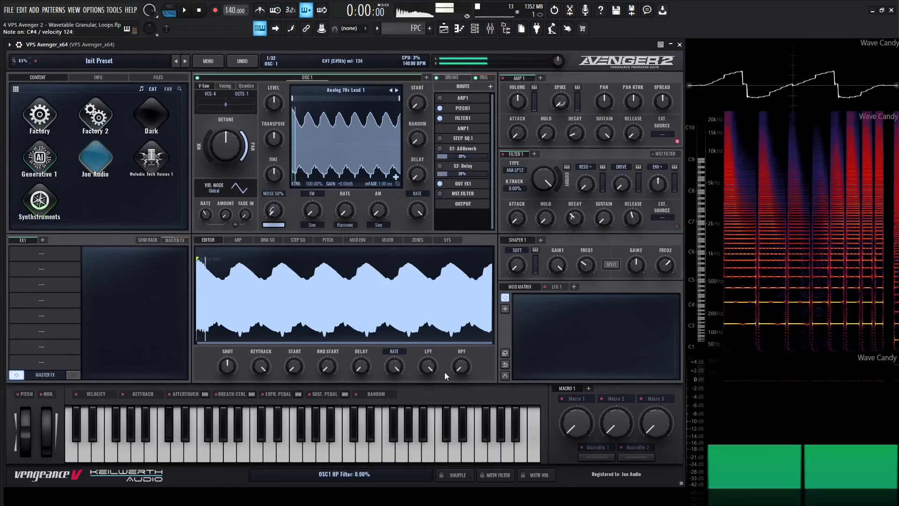
pyautogui.moveTo(462, 369); pyautogui.dragTo(469, 409)
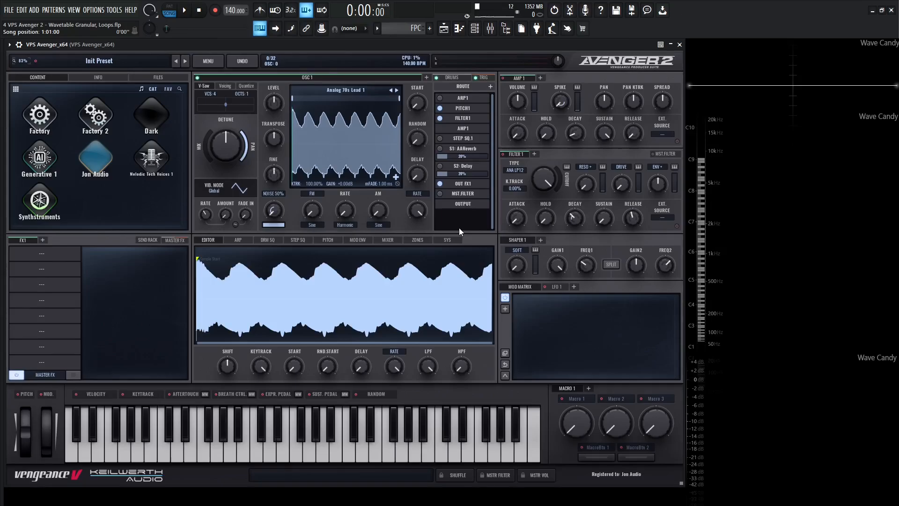
# Step: Stack Bellrich Piano from the Factory Piano / Organ samples on top of Analog 70s Lead 1
pyautogui.click(396, 178)
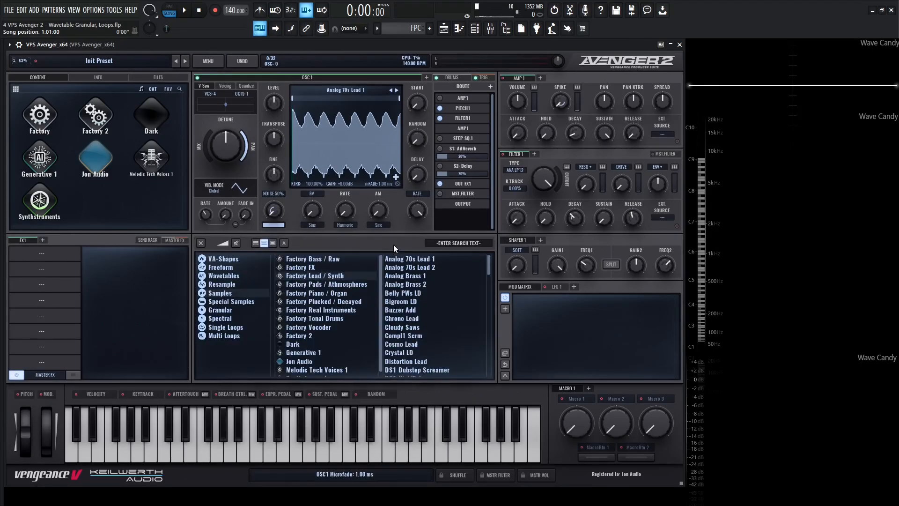
pyautogui.click(317, 294)
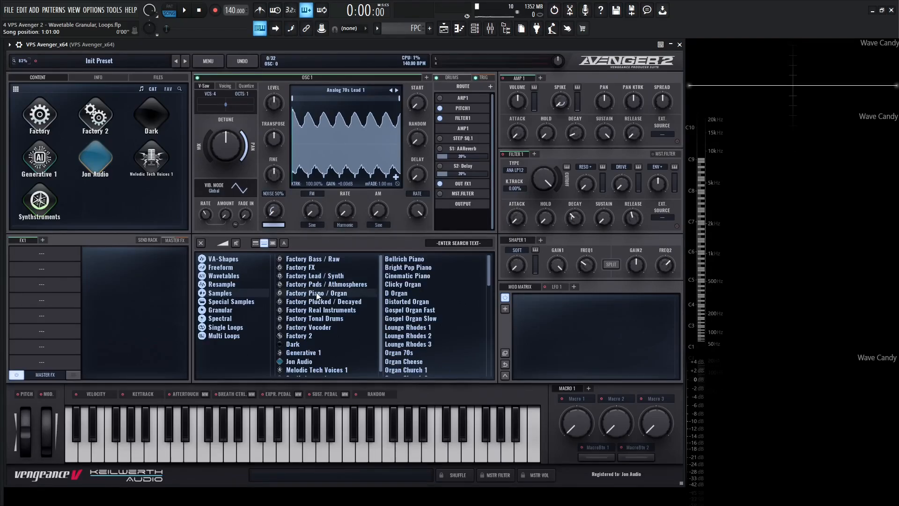
pyautogui.doubleClick(405, 260)
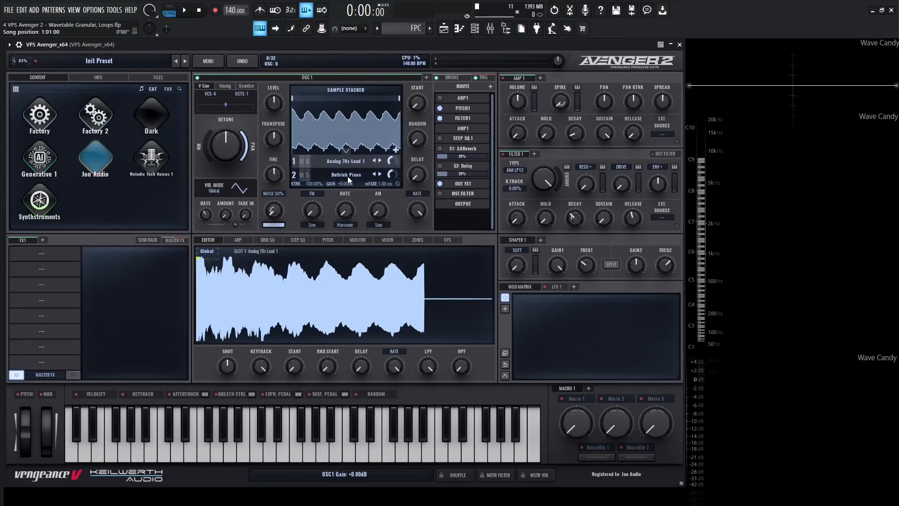
# Step: Try another sample in slot 2, return to Bellrich Piano, and reset the slot's volume to 0.00 dB
pyautogui.click(379, 173)
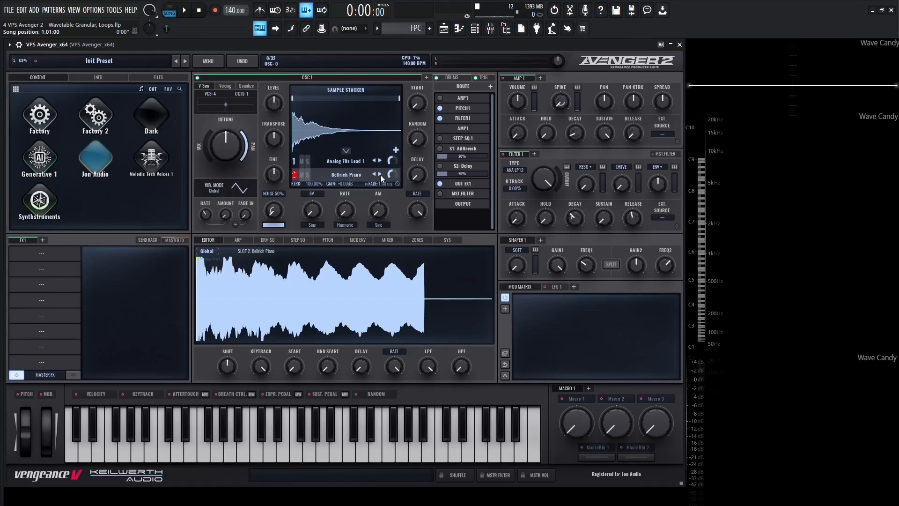
pyautogui.click(380, 174)
pyautogui.click(374, 173)
pyautogui.moveTo(392, 173)
pyautogui.mouseDown()
pyautogui.moveTo(395, 162)
pyautogui.moveTo(398, 207)
pyautogui.moveTo(393, 173)
pyautogui.mouseUp()
pyautogui.doubleClick(394, 173)
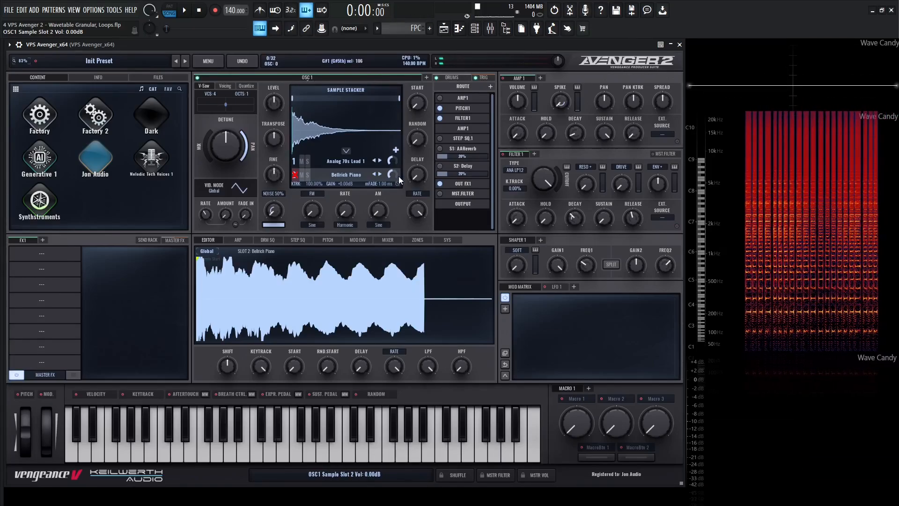
# Step: Audition the two stacked samples with solo and mute, and remove Bellrich Piano from slot 2
pyautogui.click(295, 176)
pyautogui.click(307, 176)
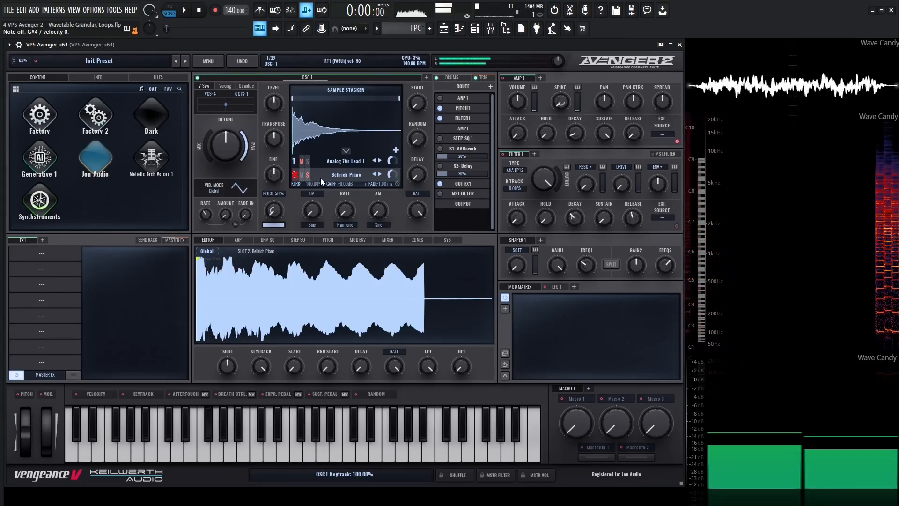
pyautogui.click(308, 161)
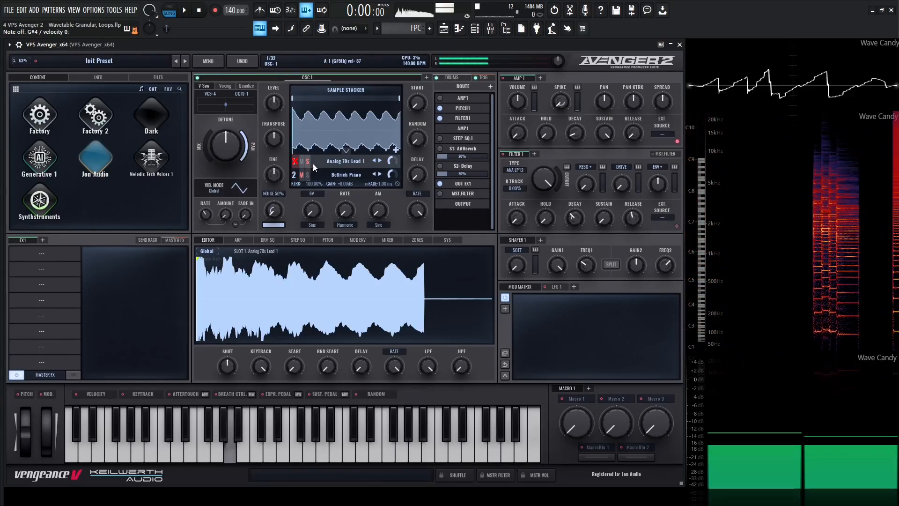
pyautogui.click(308, 162)
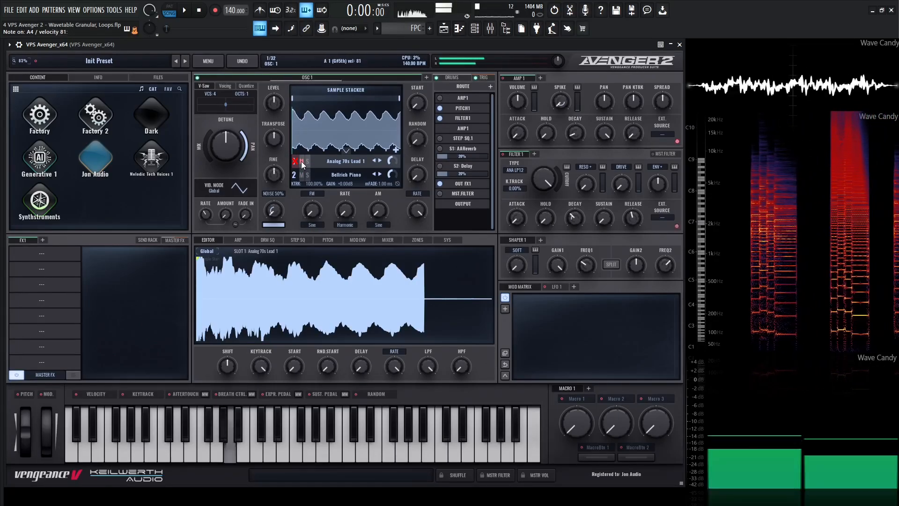
pyautogui.click(302, 176)
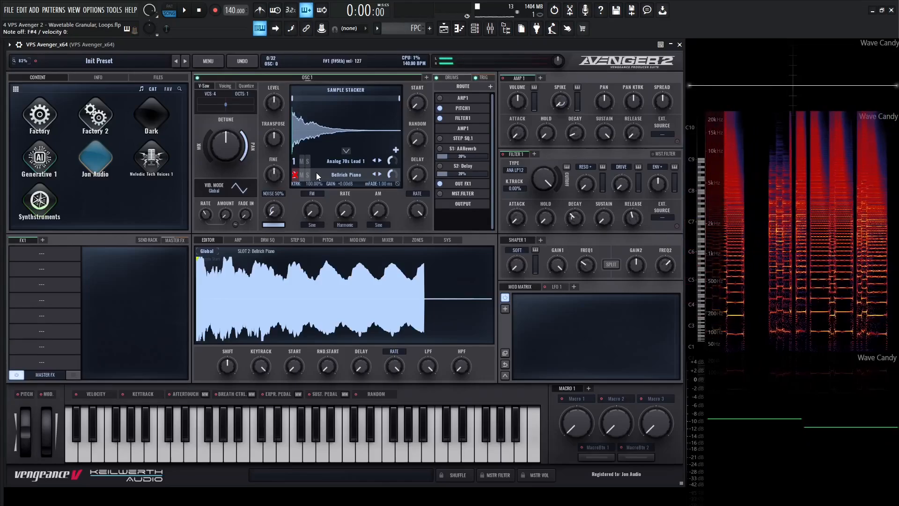
pyautogui.click(295, 175)
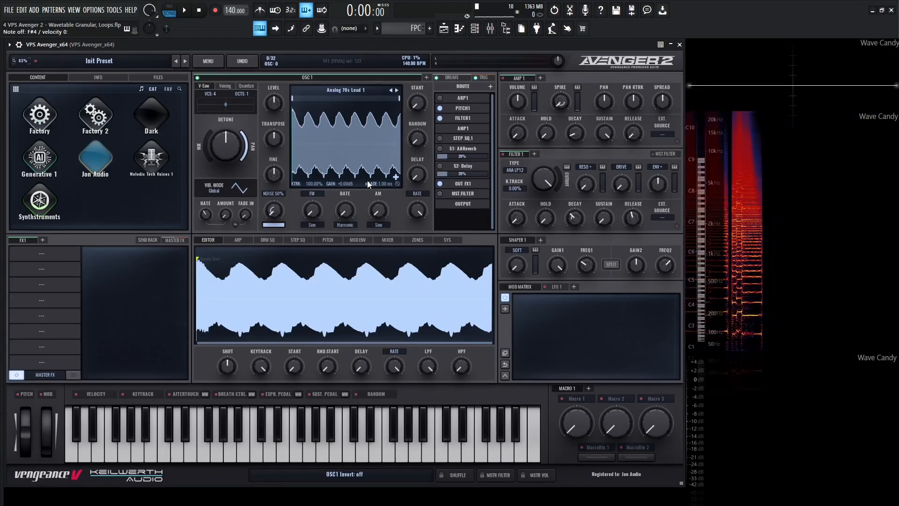
# Step: Add Bellrich Piano from the Factory Piano / Organ samples as the second sample in oscillator 1's stack
pyautogui.click(396, 176)
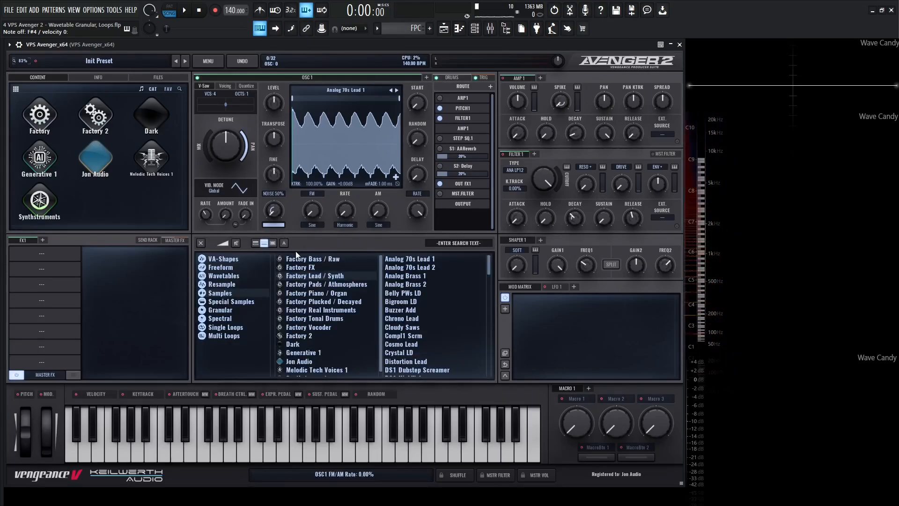
pyautogui.click(320, 294)
pyautogui.click(405, 259)
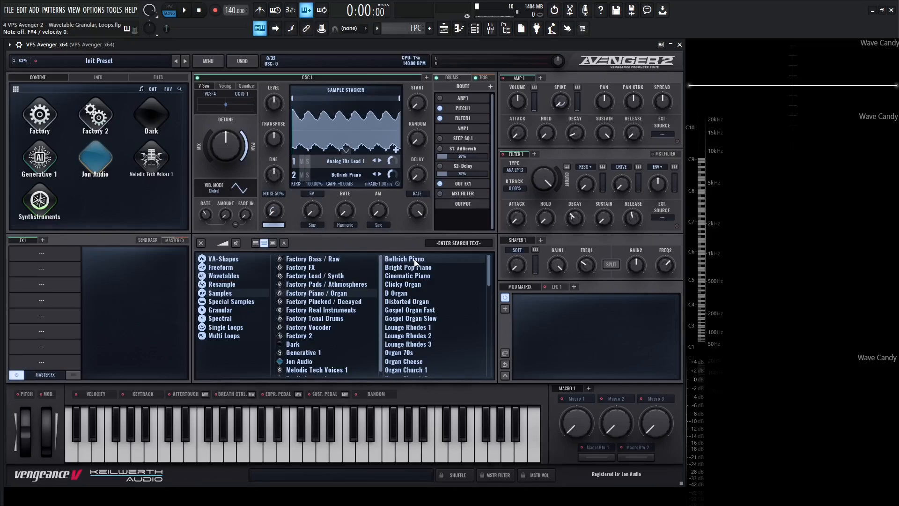
pyautogui.doubleClick(413, 260)
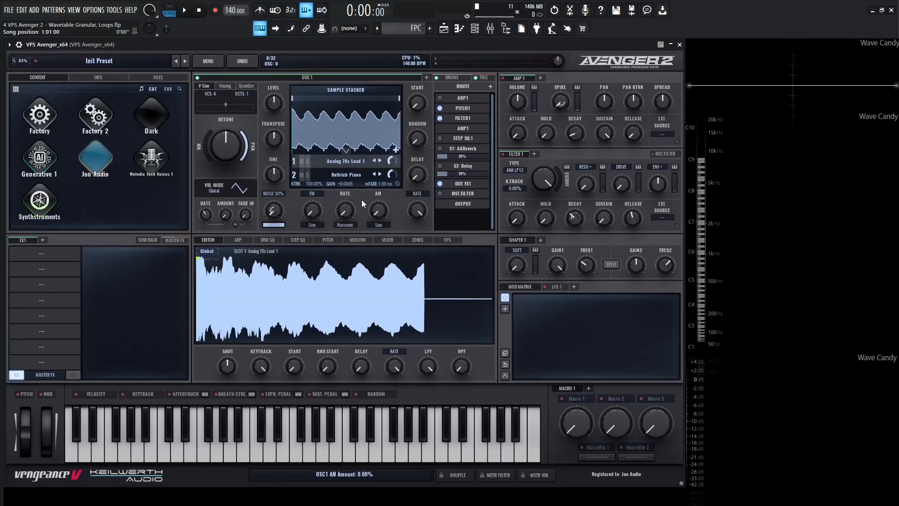
# Step: Show slot 2's individual settings in the editor and lower the transposition of Bellrich Piano
pyautogui.click(350, 177)
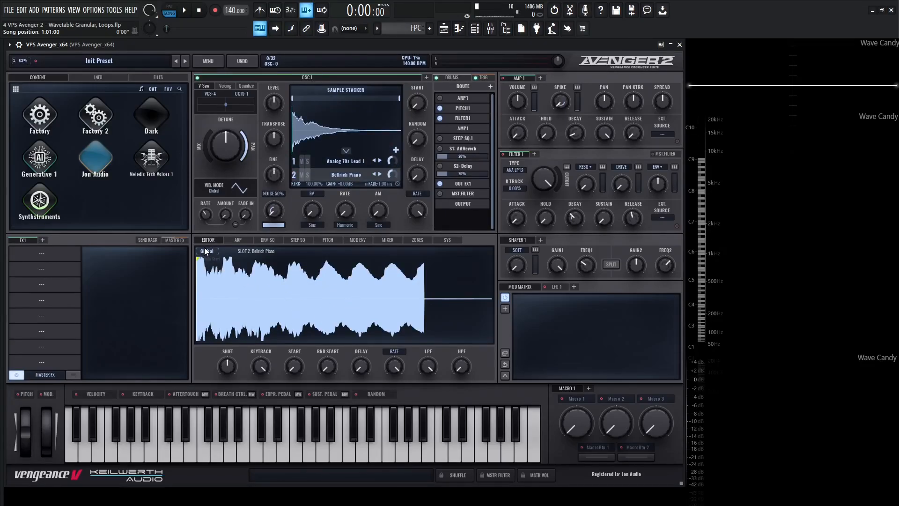
pyautogui.click(253, 250)
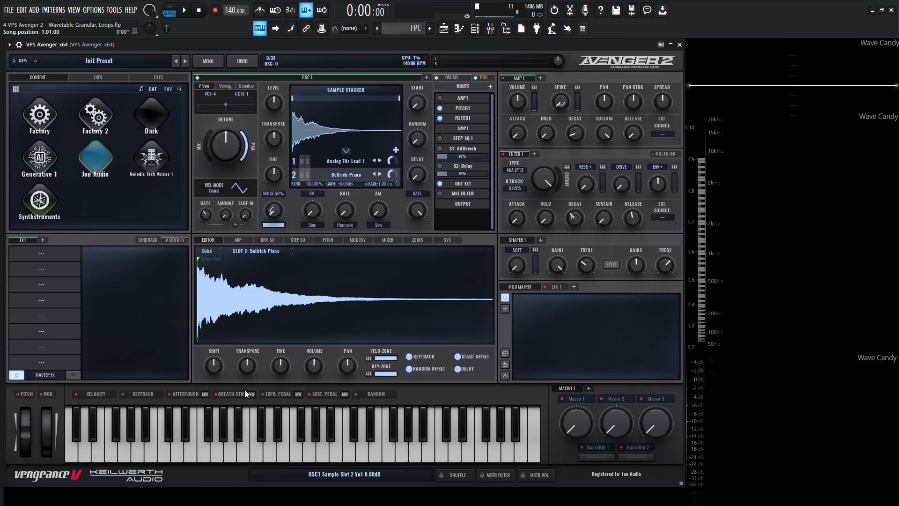
pyautogui.moveTo(246, 372); pyautogui.dragTo(249, 383)
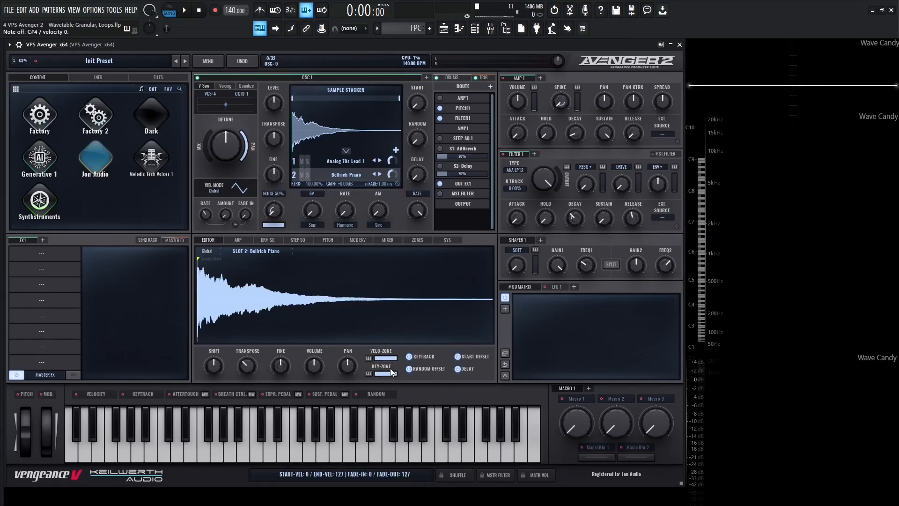
# Step: Try limiting slot 2's key zone to the lower keys, restore its full range, and narrow its velocity zone from the low end
pyautogui.click(369, 373)
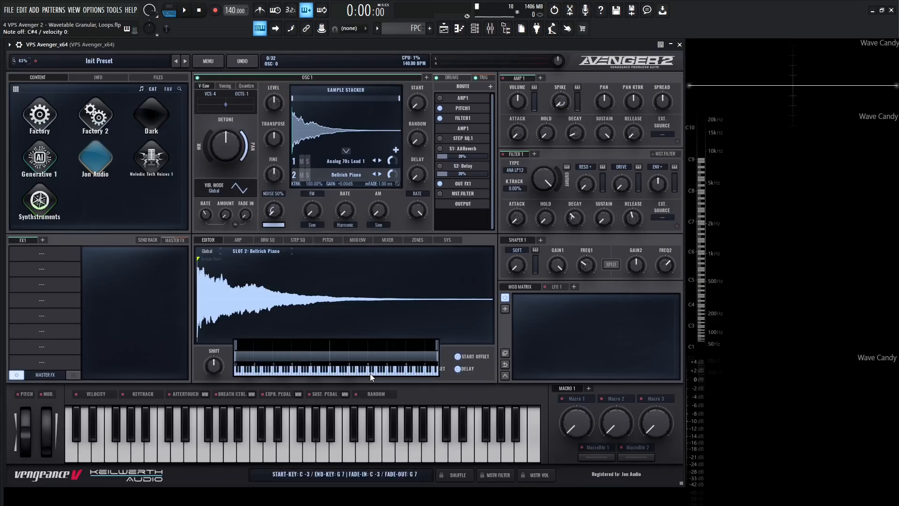
pyautogui.click(330, 372)
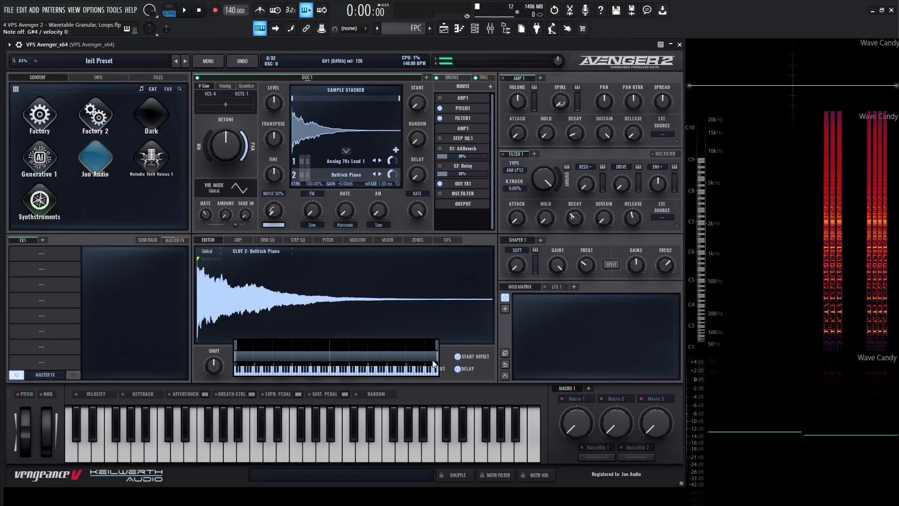
pyautogui.moveTo(433, 363); pyautogui.dragTo(326, 363)
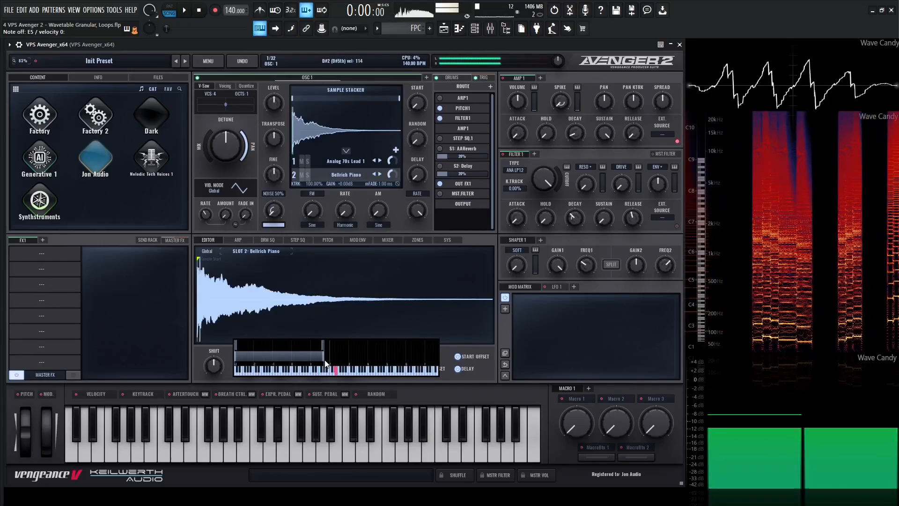
pyautogui.moveTo(325, 359); pyautogui.dragTo(444, 361)
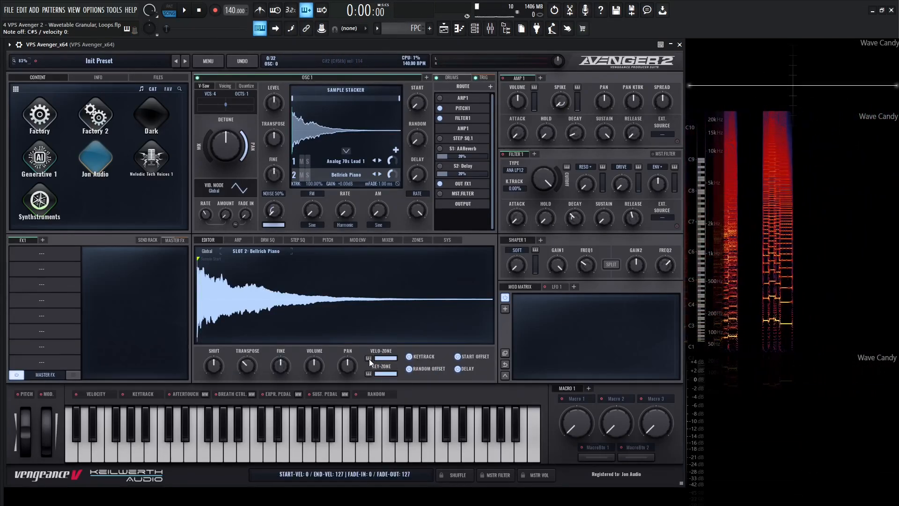
pyautogui.moveTo(369, 359)
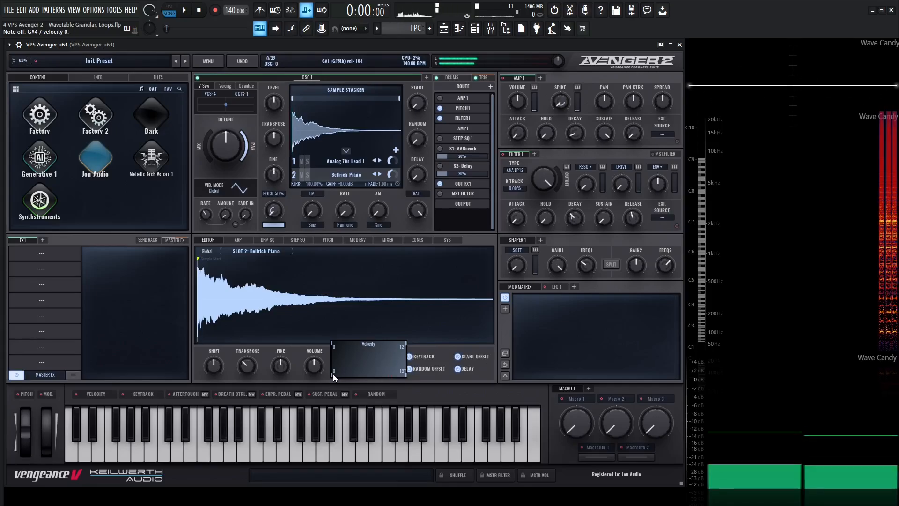
pyautogui.moveTo(333, 373); pyautogui.dragTo(389, 375)
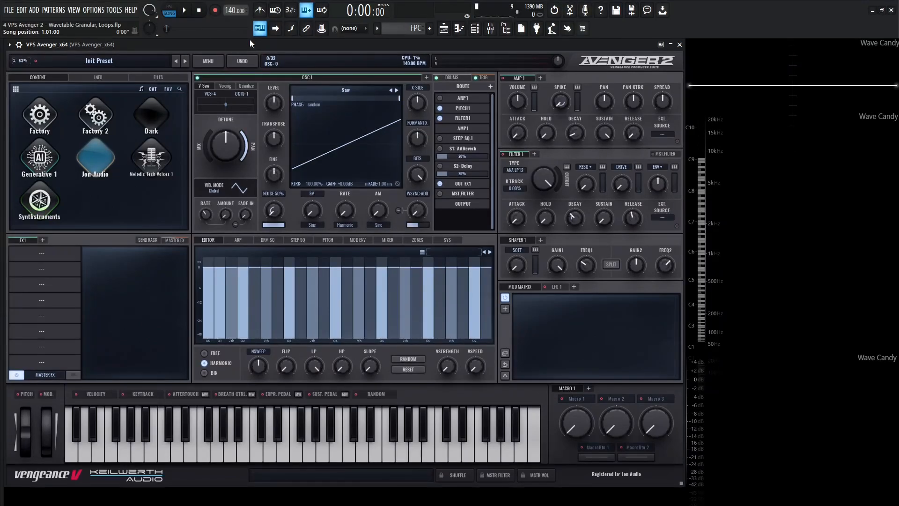
# Step: Load the granular sample Vocal Loop 1 from Granular Factory Vocals into oscillator 1
pyautogui.click(348, 91)
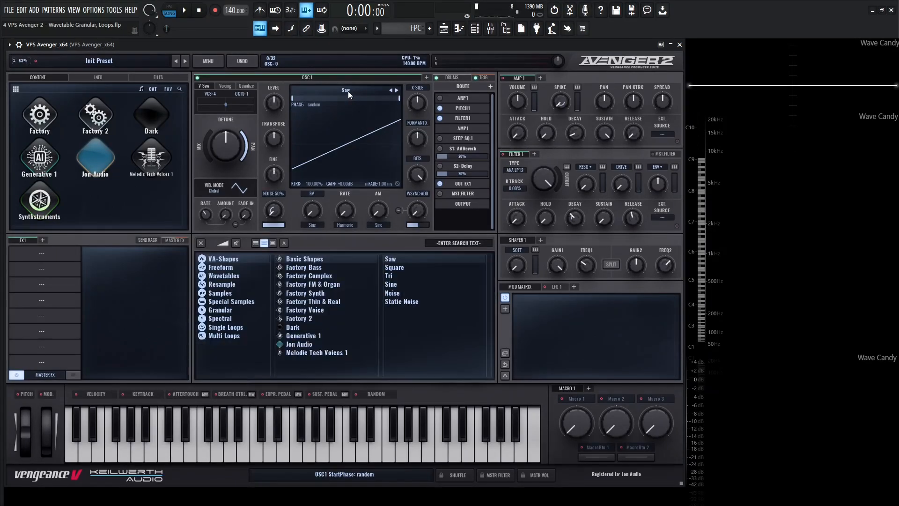
pyautogui.click(230, 313)
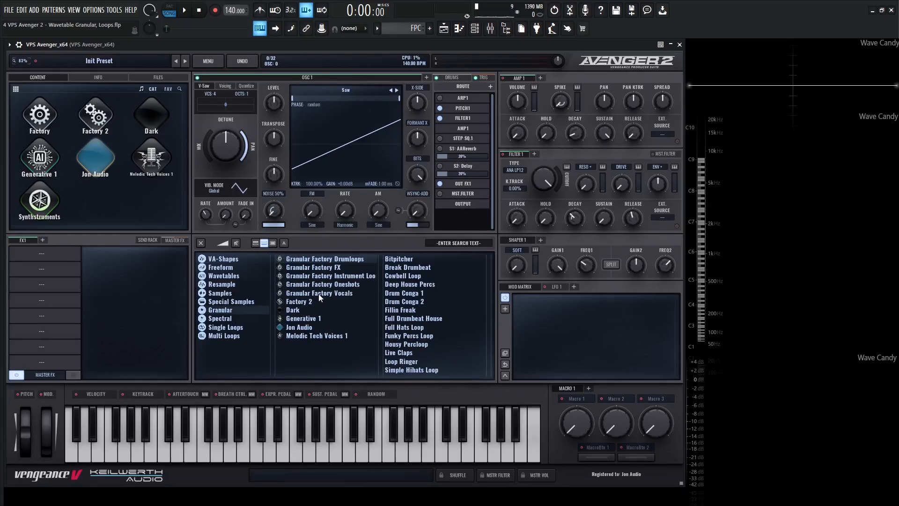
pyautogui.click(322, 294)
pyautogui.scroll(-6, 417, 302)
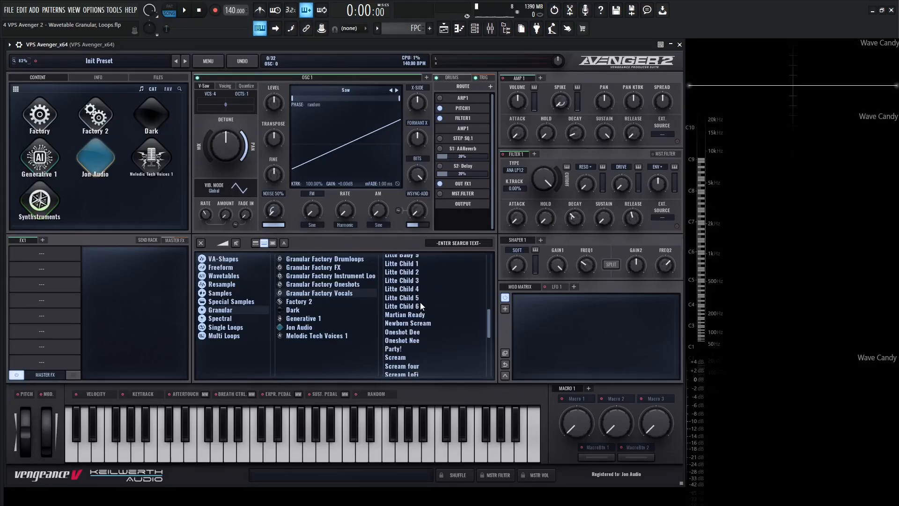
pyautogui.scroll(-3, 420, 302)
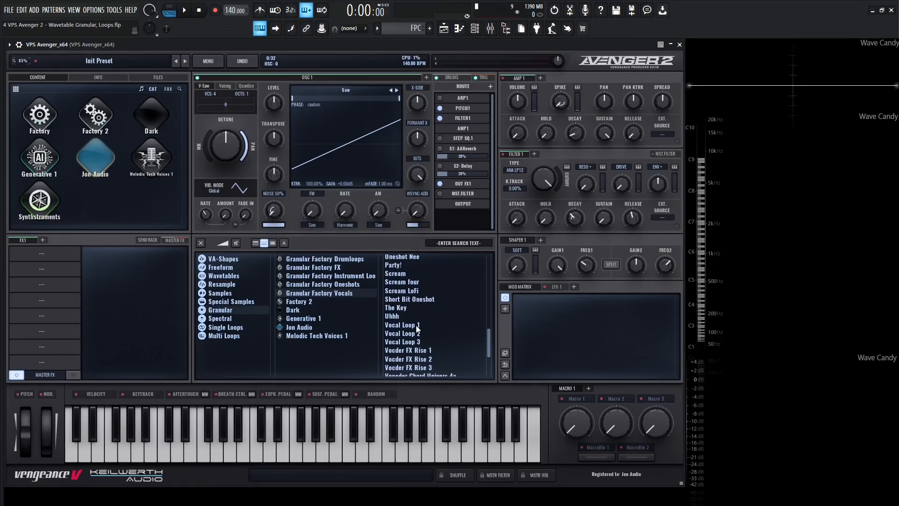
pyautogui.doubleClick(417, 325)
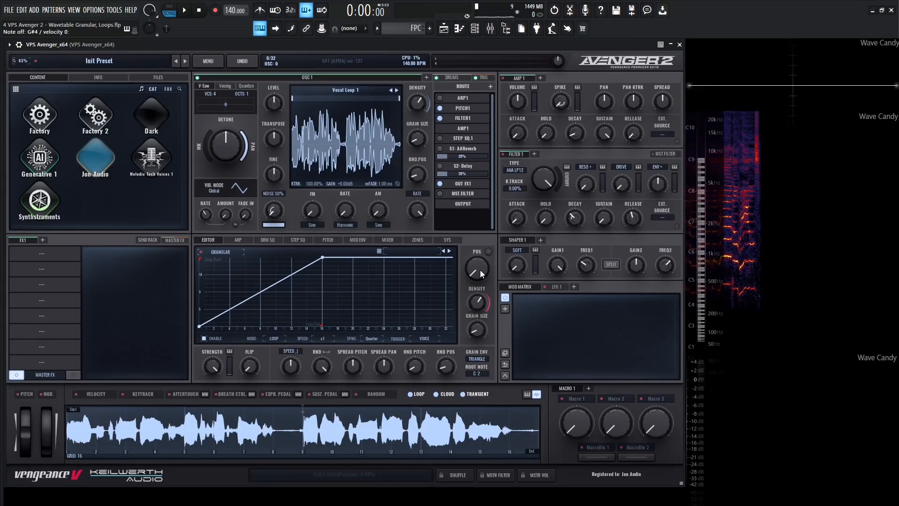
# Step: Try later grain positions in Vocal Loop 1, including 27.71%, and return the position to the start
pyautogui.moveTo(480, 271); pyautogui.dragTo(481, 264)
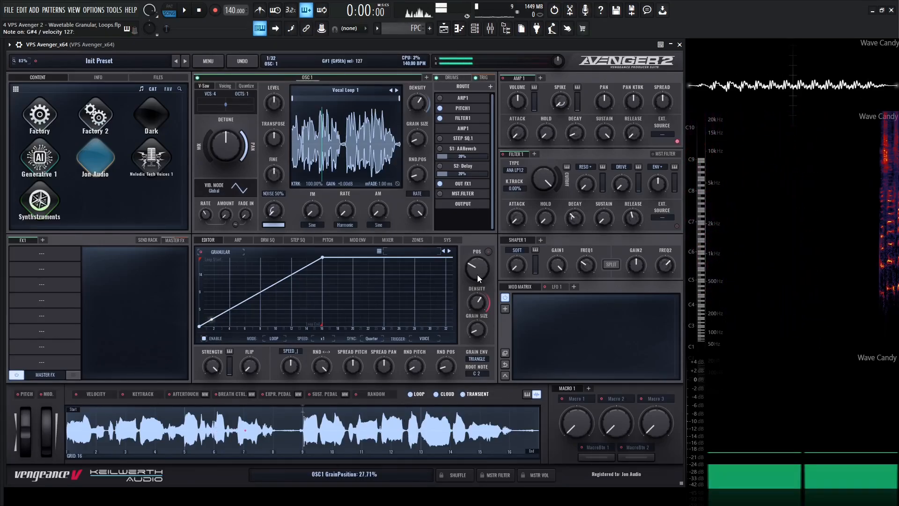
pyautogui.moveTo(477, 274); pyautogui.dragTo(488, 396)
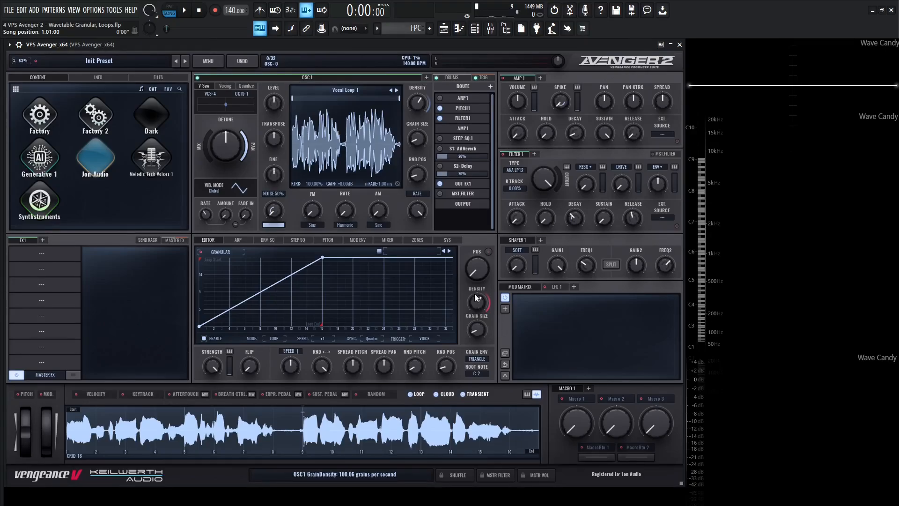
# Step: Audition grain densities of 10 and 200 grains per second and a smaller grain size, then restore the size to 100 ms
pyautogui.moveTo(477, 307); pyautogui.dragTo(478, 350)
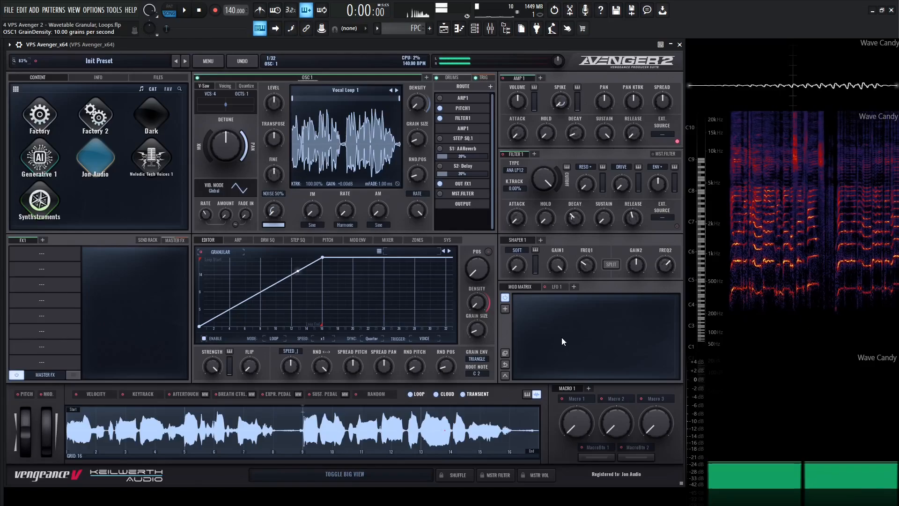
pyautogui.moveTo(481, 304); pyautogui.dragTo(503, 235)
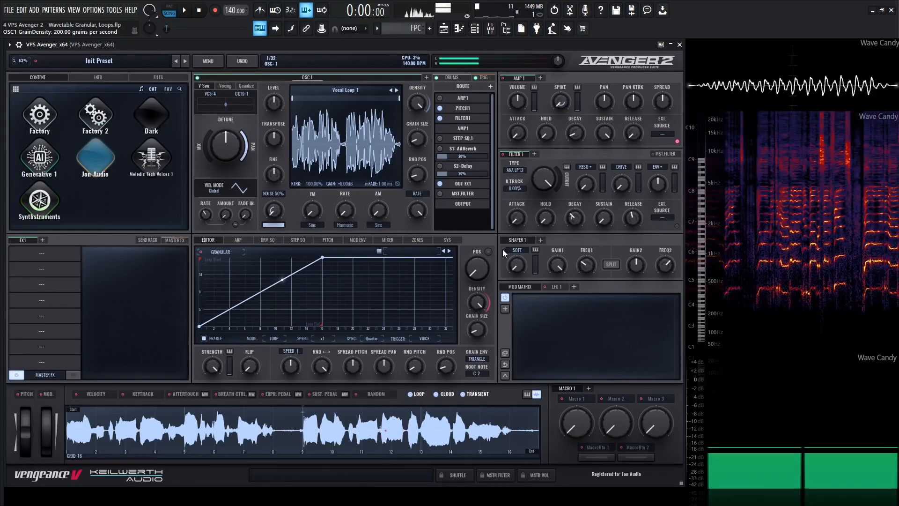
pyautogui.moveTo(478, 303)
pyautogui.mouseDown()
pyautogui.moveTo(479, 343)
pyautogui.moveTo(477, 304)
pyautogui.mouseUp()
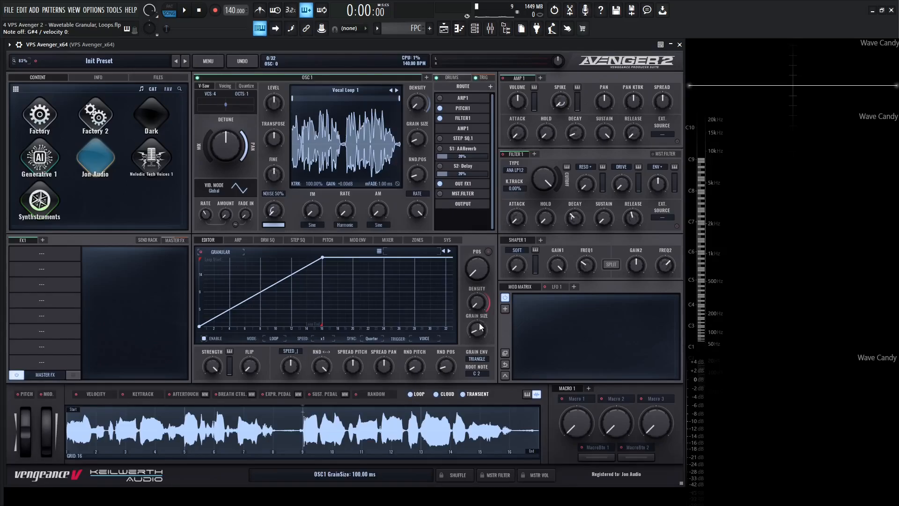
pyautogui.moveTo(480, 326); pyautogui.dragTo(490, 348)
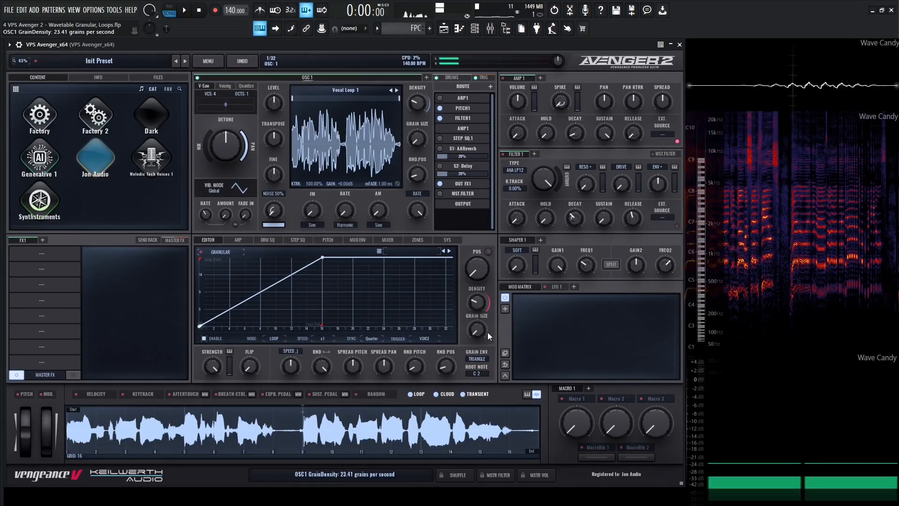
pyautogui.moveTo(479, 332)
pyautogui.mouseDown()
pyautogui.moveTo(478, 310)
pyautogui.moveTo(479, 329)
pyautogui.mouseUp()
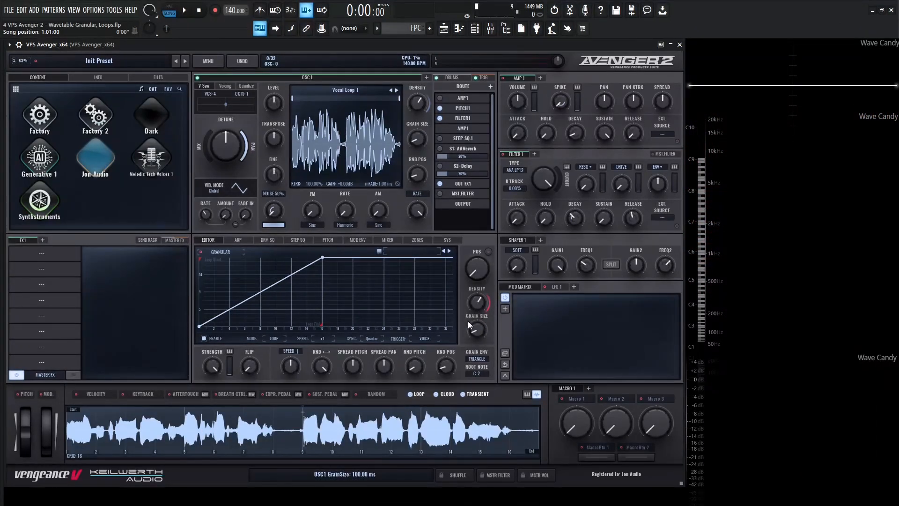
# Step: Audition the grain envelope shapes from Trapezoid through Ramp Down Rounded, and show the root note selector without choosing a note
pyautogui.click(480, 361)
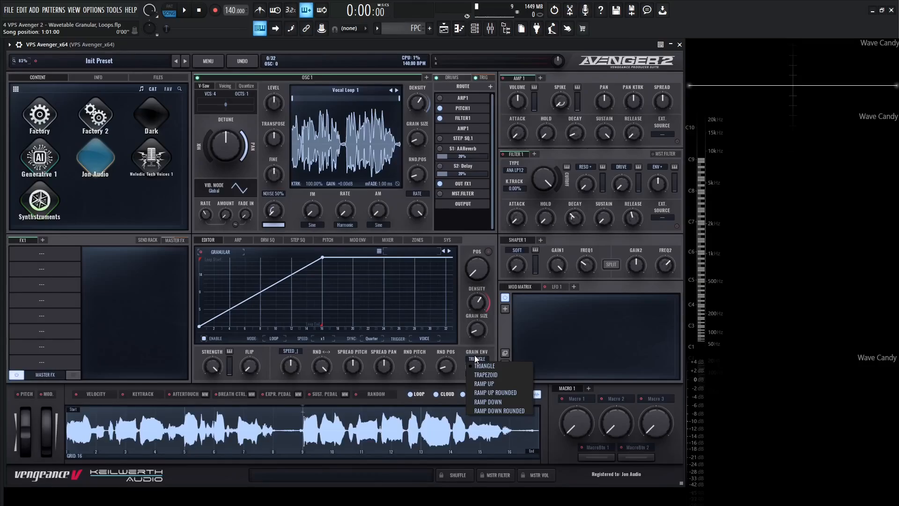
pyautogui.click(491, 343)
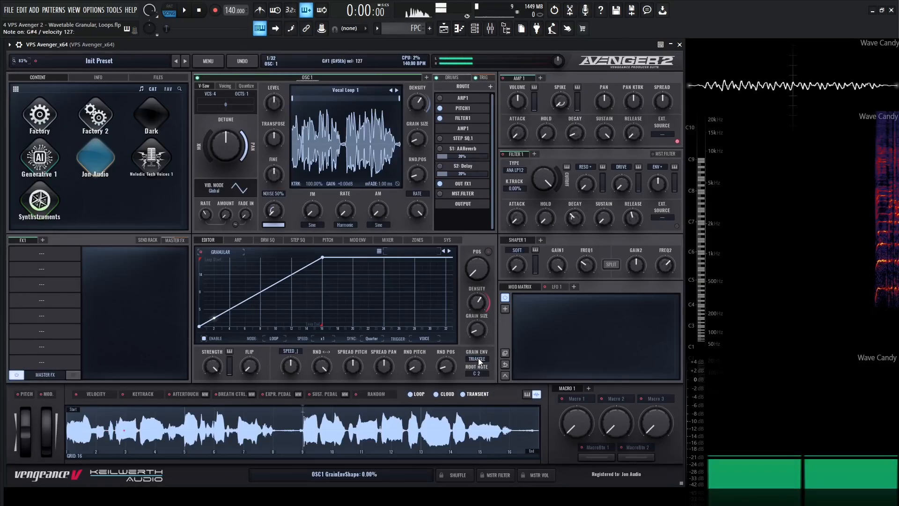
pyautogui.click(478, 359)
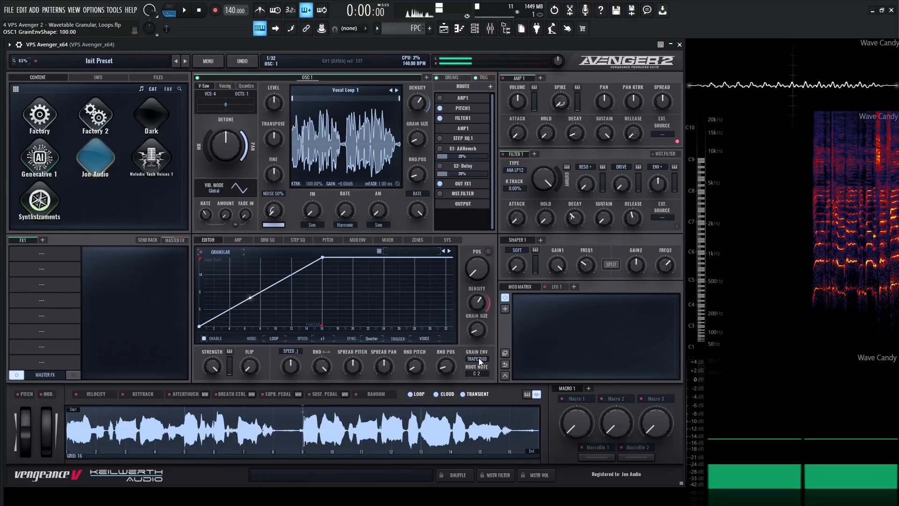
pyautogui.moveTo(478, 359); pyautogui.dragTo(485, 359)
pyautogui.click(485, 359)
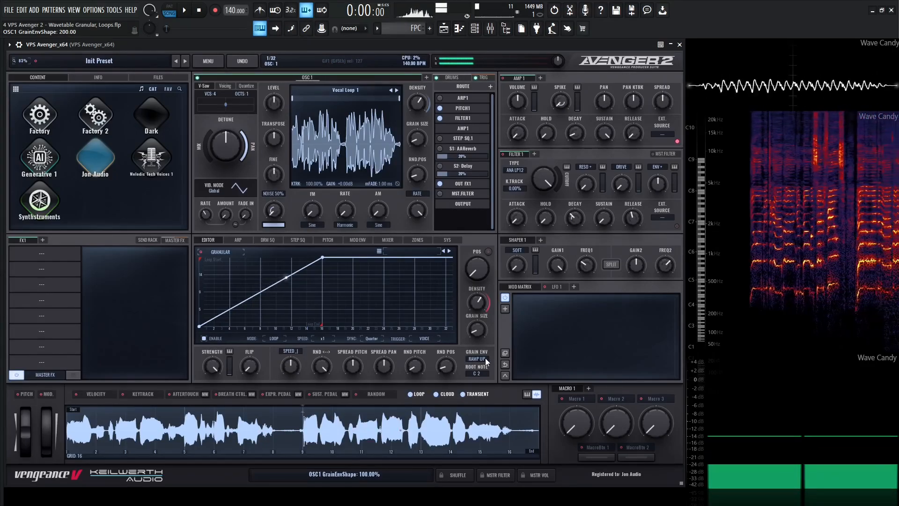
pyautogui.click(485, 358)
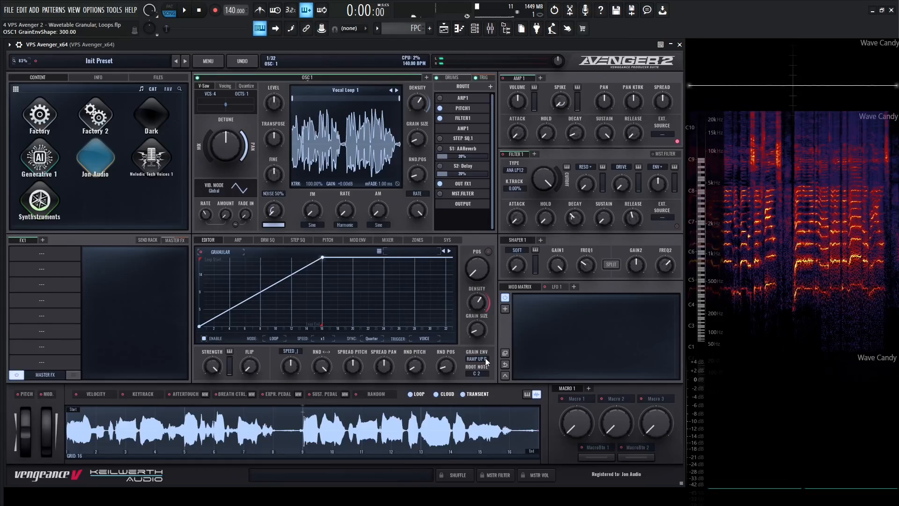
pyautogui.click(485, 358)
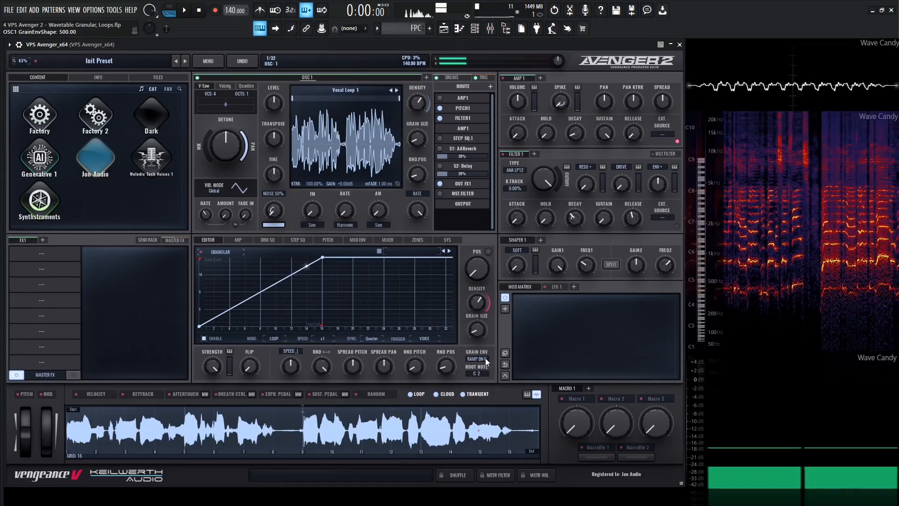
pyautogui.click(486, 358)
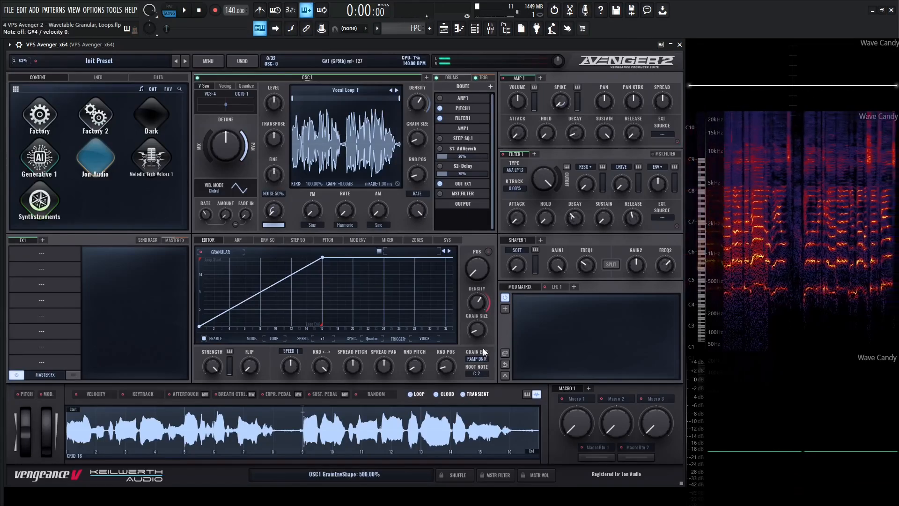
pyautogui.click(483, 373)
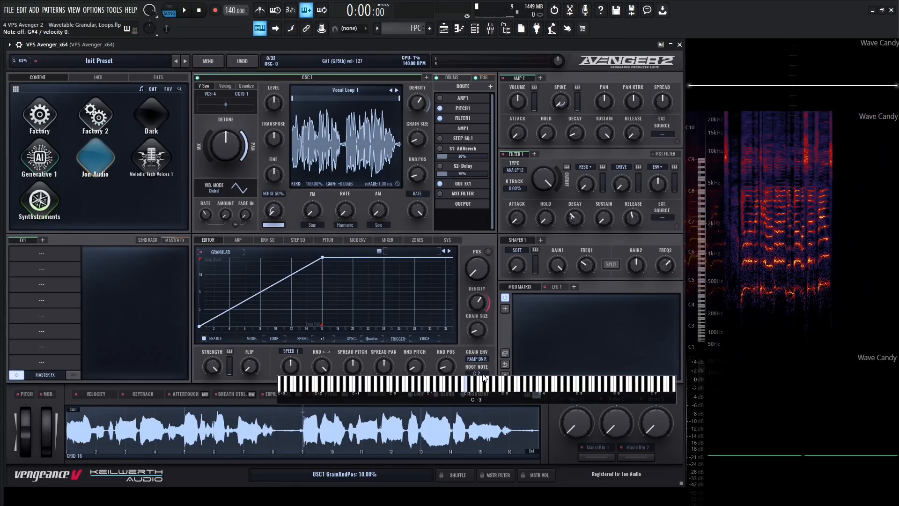
pyautogui.click(492, 351)
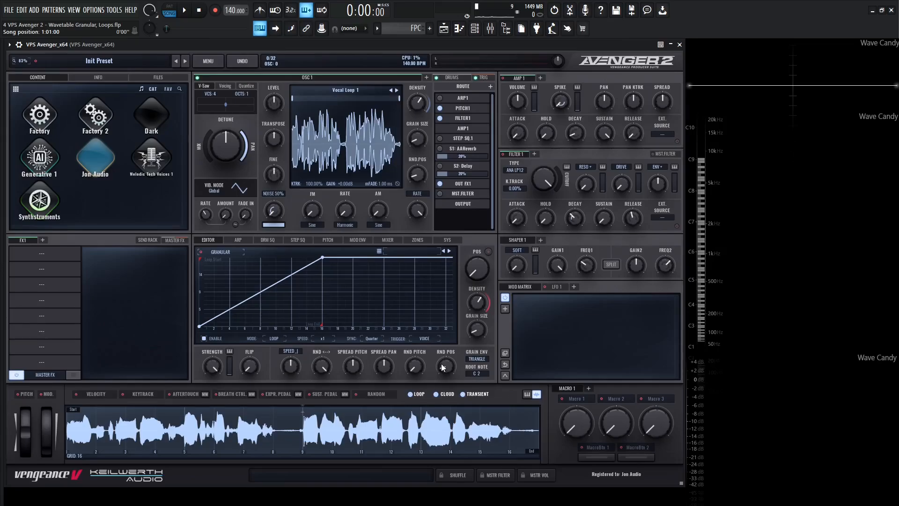
# Step: Try a higher random grain position, lower it again, and raise the random pitch amount
pyautogui.moveTo(442, 367); pyautogui.dragTo(449, 324)
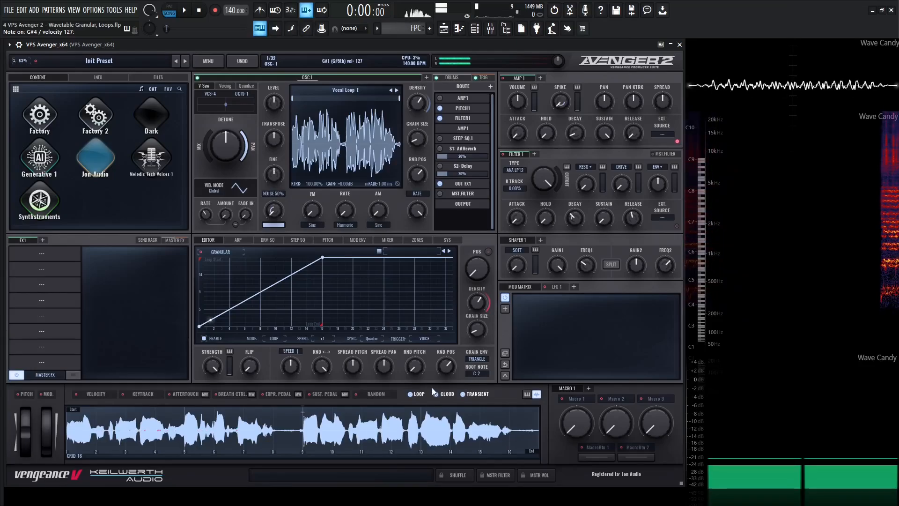
pyautogui.moveTo(446, 367)
pyautogui.mouseDown()
pyautogui.moveTo(448, 413)
pyautogui.moveTo(449, 373)
pyautogui.mouseUp()
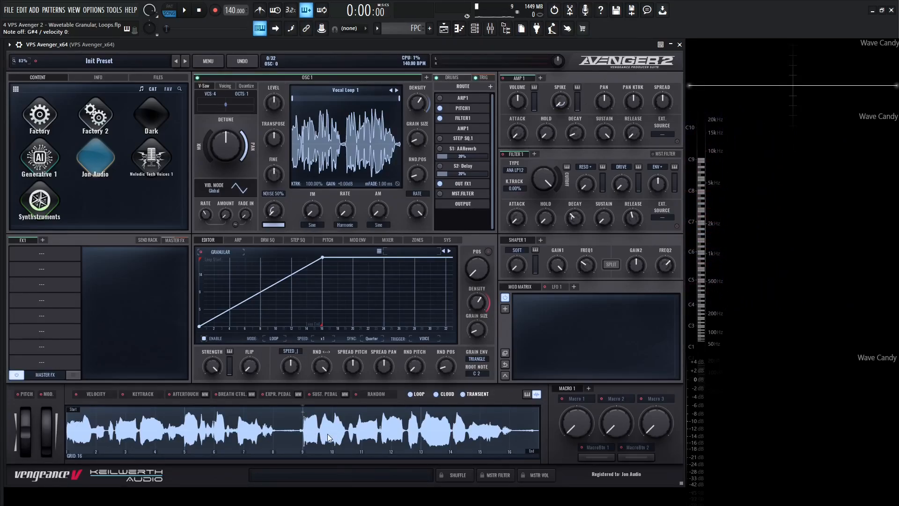
pyautogui.moveTo(415, 366)
pyautogui.mouseDown()
pyautogui.moveTo(418, 337)
pyautogui.moveTo(418, 364)
pyautogui.mouseUp()
# Step: Audition the grain pan spread at Alternate 100% and Random 100% and the pitch spread at 34.94%, resetting both to zero
pyautogui.moveTo(384, 369); pyautogui.dragTo(388, 330)
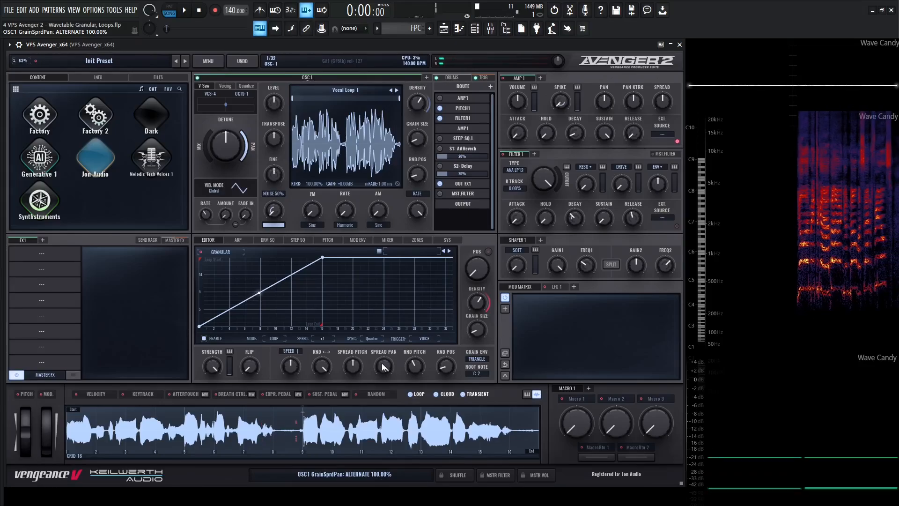
pyautogui.moveTo(382, 364); pyautogui.dragTo(392, 423)
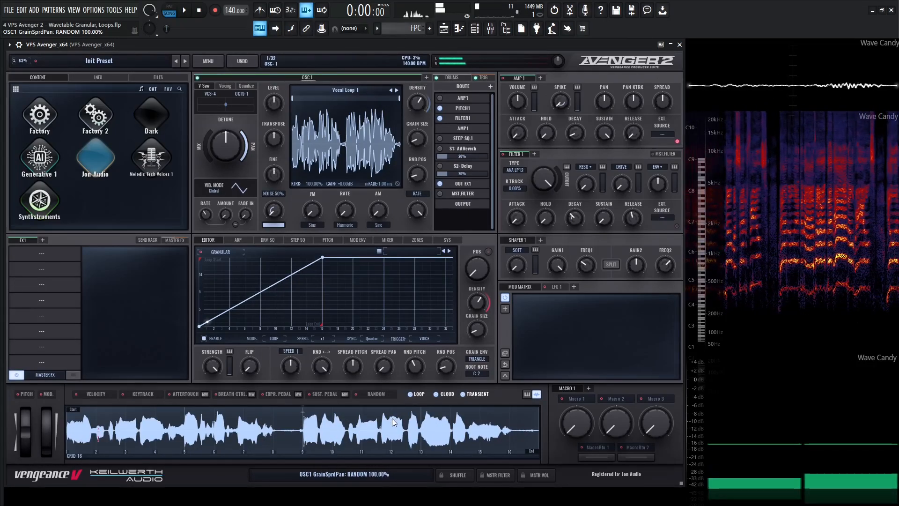
pyautogui.doubleClick(386, 368)
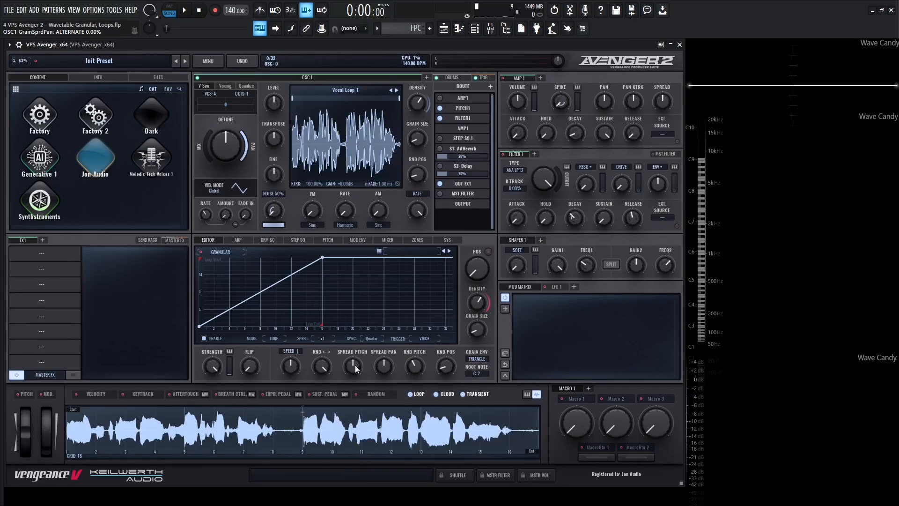
pyautogui.moveTo(355, 365)
pyautogui.mouseDown()
pyautogui.moveTo(361, 409)
pyautogui.moveTo(352, 321)
pyautogui.moveTo(353, 368)
pyautogui.mouseUp()
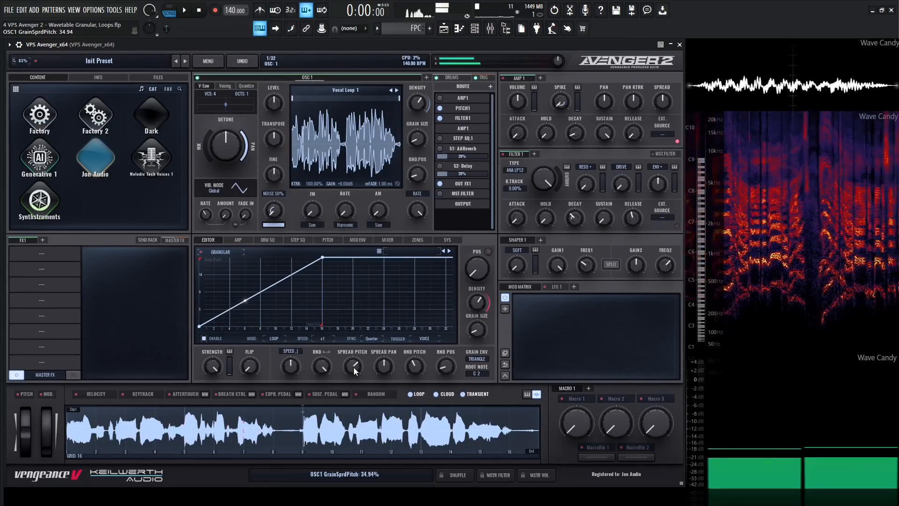
pyautogui.doubleClick(353, 367)
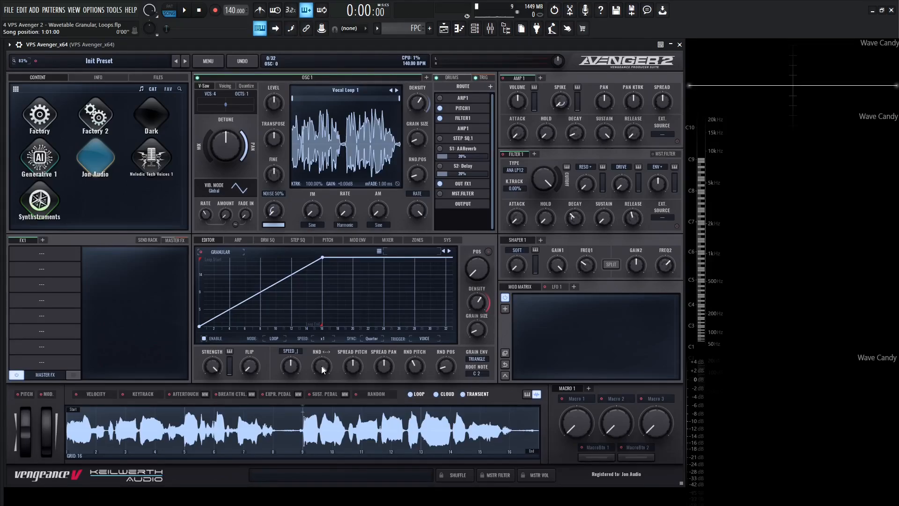
# Step: Try a lower RND <--> amount on the granular oscillator and play a note to audition it
pyautogui.moveTo(322, 365); pyautogui.dragTo(319, 450)
pyautogui.press('h')
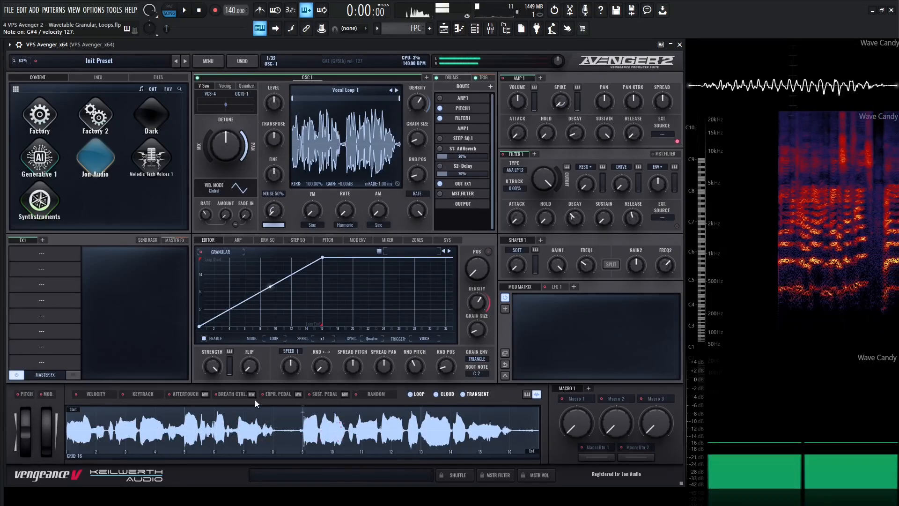
# Step: Audition the granular RND <--> amount at 100% and at 50.60%, playing a note for each
pyautogui.moveTo(321, 369); pyautogui.dragTo(339, 227)
pyautogui.press('h')
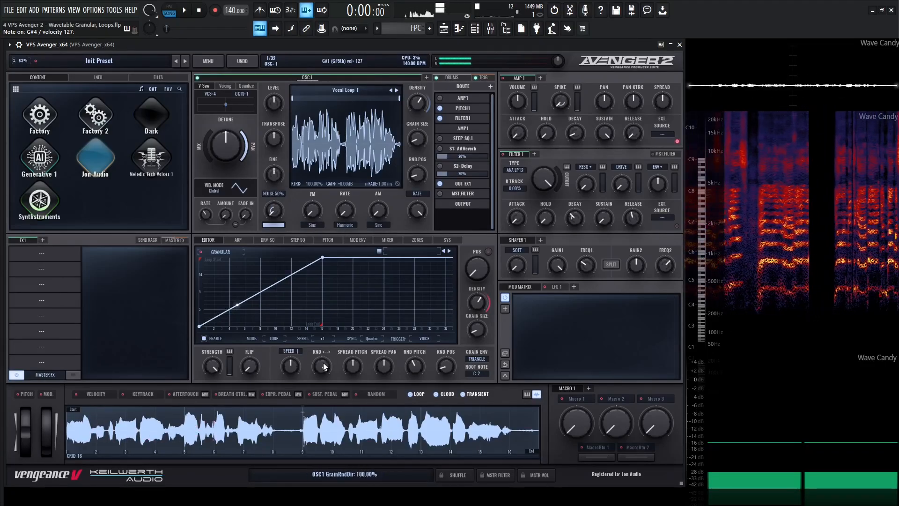
pyautogui.moveTo(323, 363); pyautogui.dragTo(326, 404)
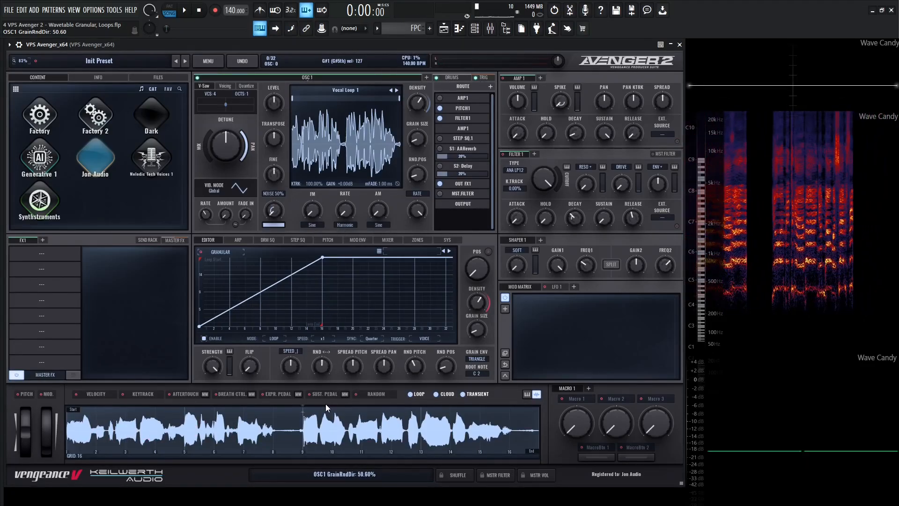
pyautogui.press('h')
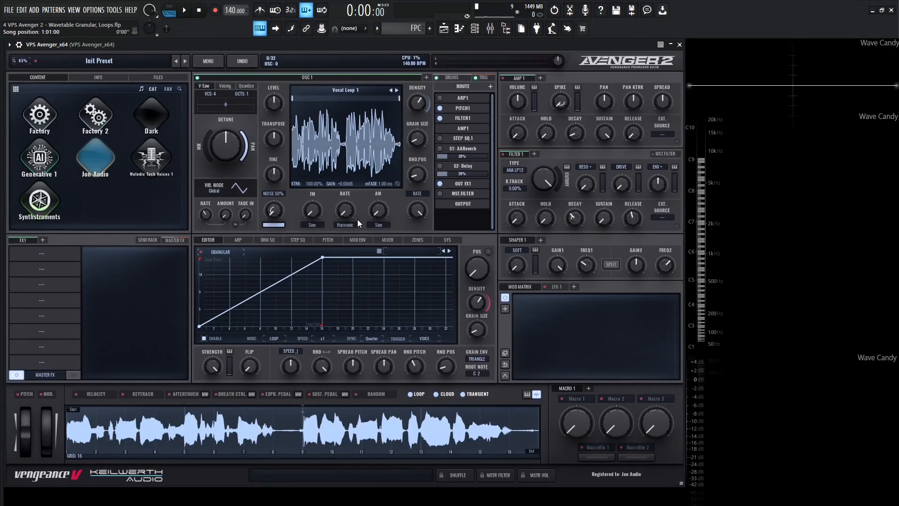
# Step: Show the granular envelope's editing options without choosing one, and audition the envelope speed at x4, returning it to x1
pyautogui.rightClick(380, 270)
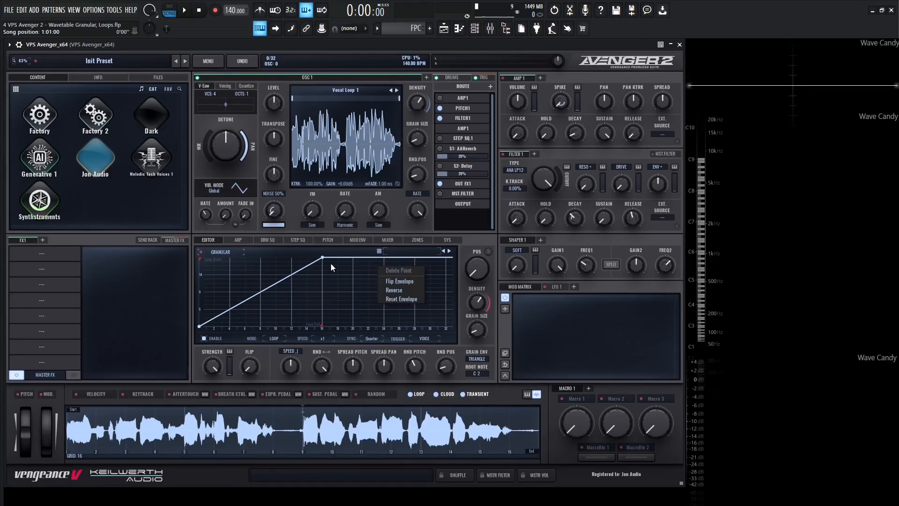
pyautogui.click(329, 286)
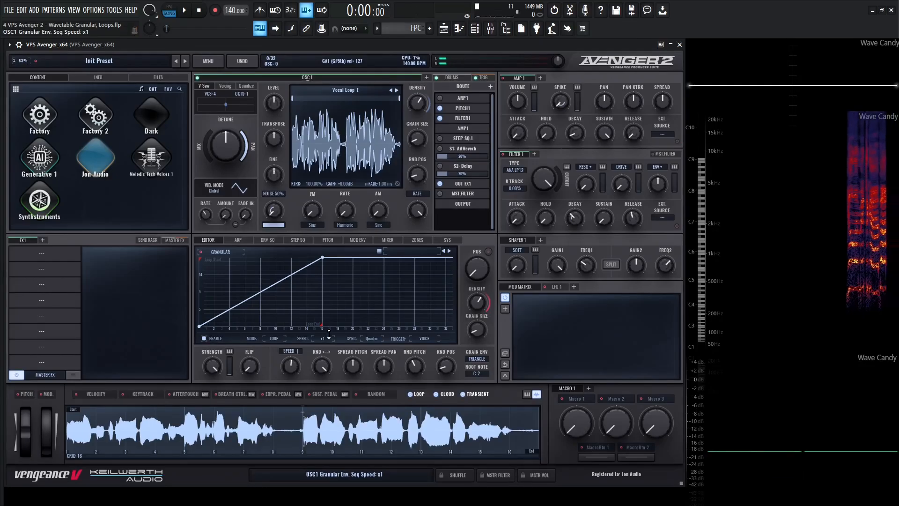
pyautogui.moveTo(329, 334); pyautogui.dragTo(329, 331)
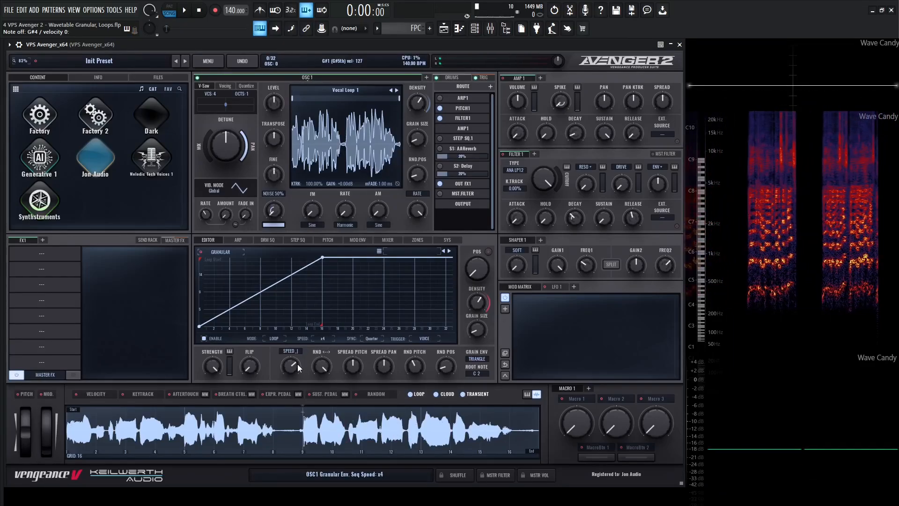
pyautogui.moveTo(327, 338); pyautogui.dragTo(331, 357)
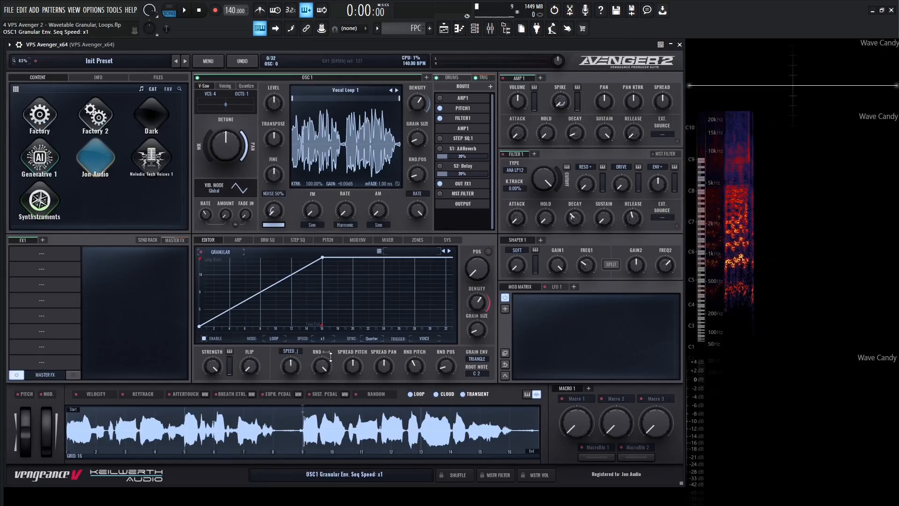
# Step: Compare the granular envelope's Speed Steps and Speed Smooth modes, keeping Speed Smooth at 1.00, and try Flip at 100%, resetting it to 0%
pyautogui.click(299, 352)
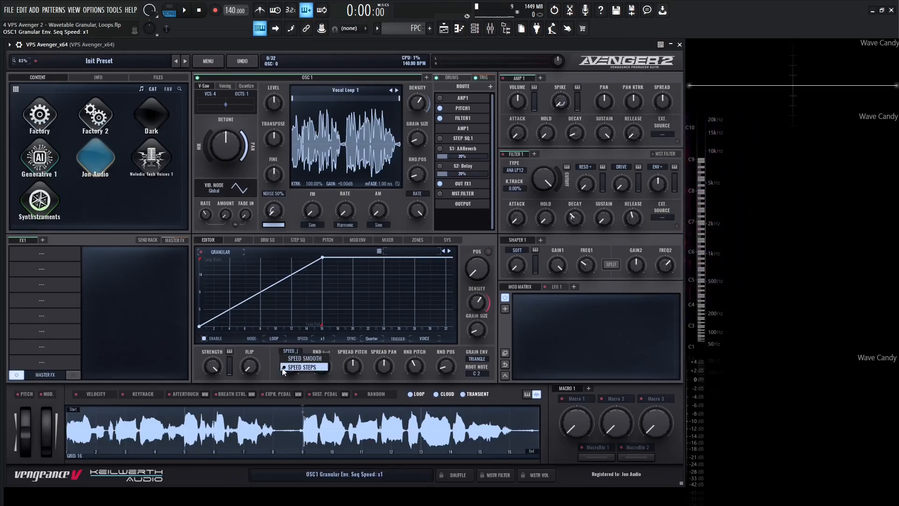
pyautogui.click(301, 367)
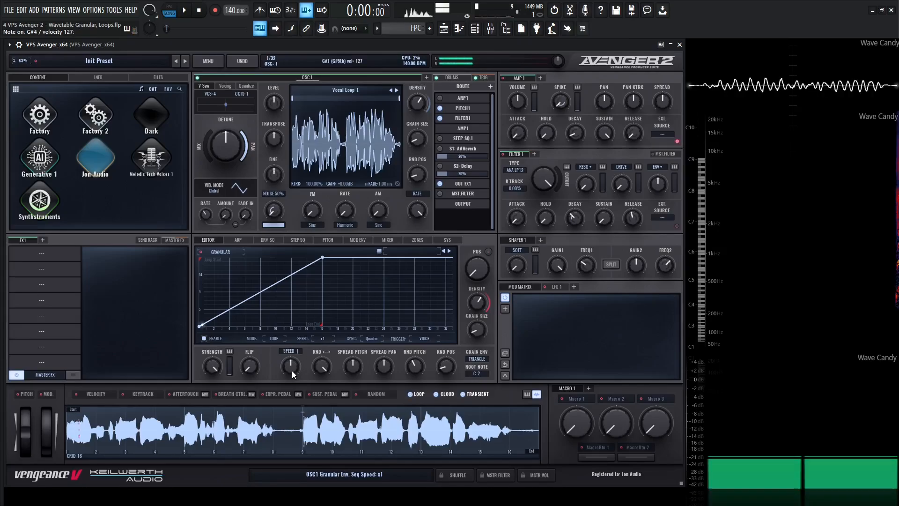
pyautogui.moveTo(292, 370)
pyautogui.mouseDown()
pyautogui.moveTo(296, 345)
pyautogui.moveTo(296, 367)
pyautogui.mouseUp()
pyautogui.click(297, 351)
pyautogui.click(314, 360)
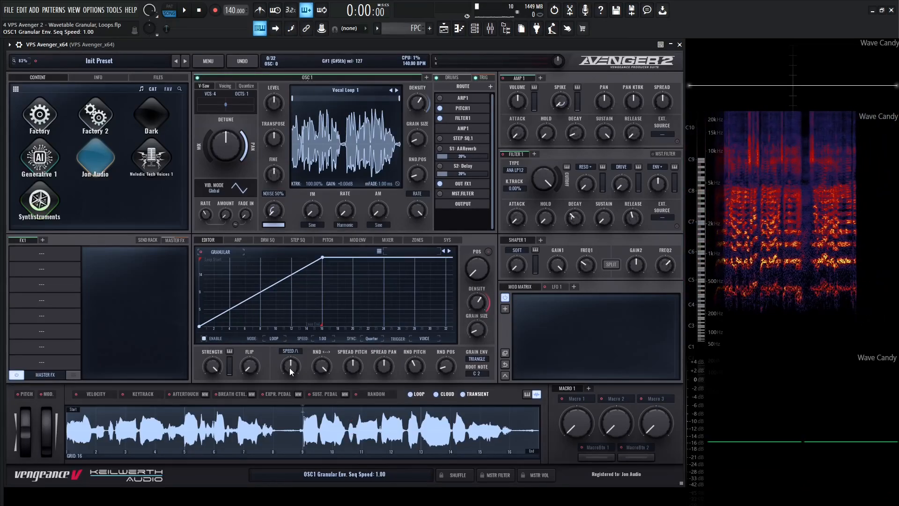
pyautogui.moveTo(293, 366)
pyautogui.mouseDown()
pyautogui.moveTo(297, 350)
pyautogui.moveTo(296, 364)
pyautogui.mouseUp()
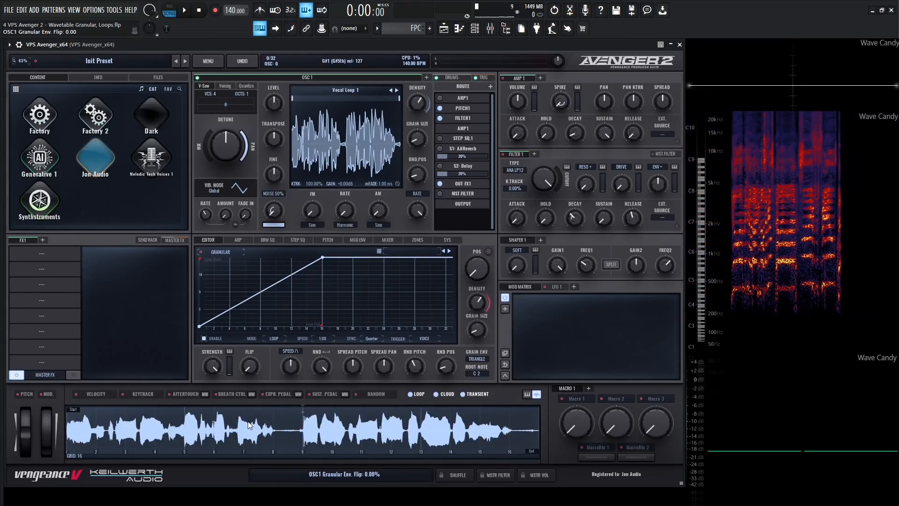
pyautogui.moveTo(254, 370); pyautogui.dragTo(258, 283)
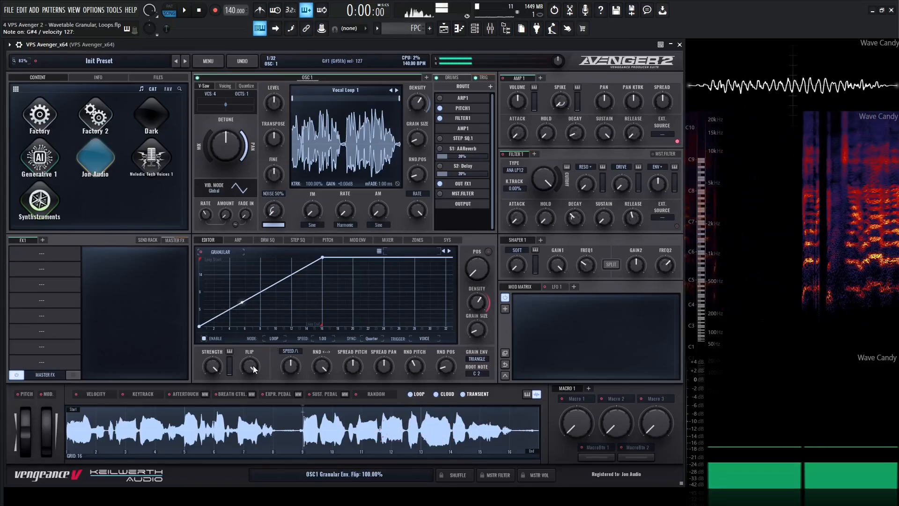
pyautogui.moveTo(252, 365)
pyautogui.mouseDown()
pyautogui.moveTo(255, 396)
pyautogui.moveTo(255, 378)
pyautogui.mouseUp()
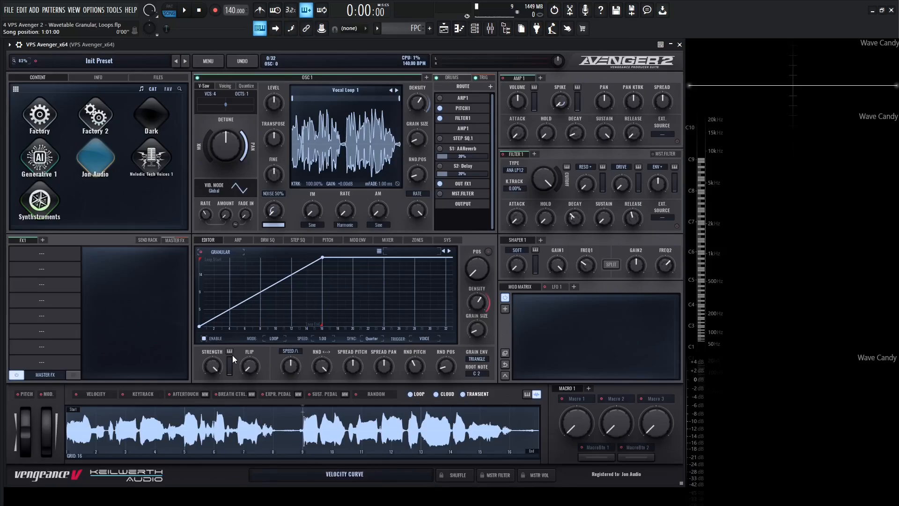
# Step: Examine the granular envelope's mode, sync and trigger options and the waveform's grid divisions without changing any of them
pyautogui.click(274, 337)
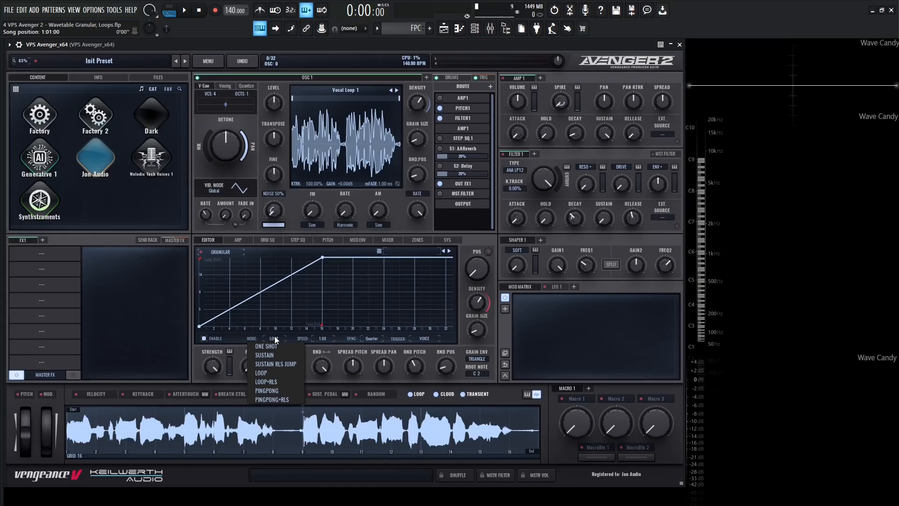
pyautogui.click(380, 350)
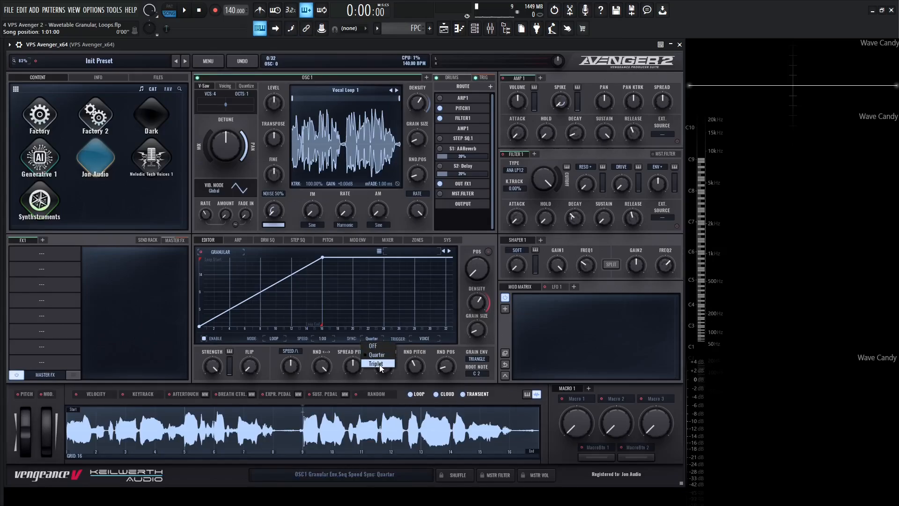
pyautogui.click(344, 350)
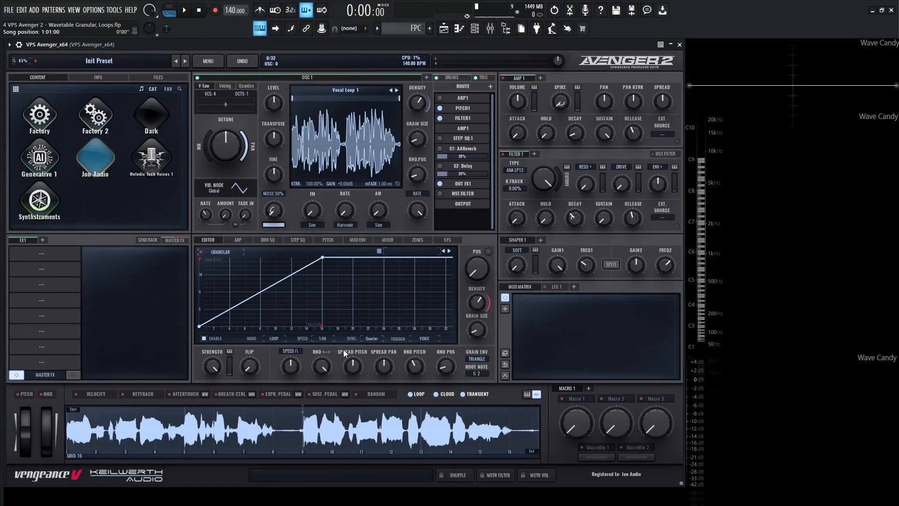
pyautogui.click(426, 341)
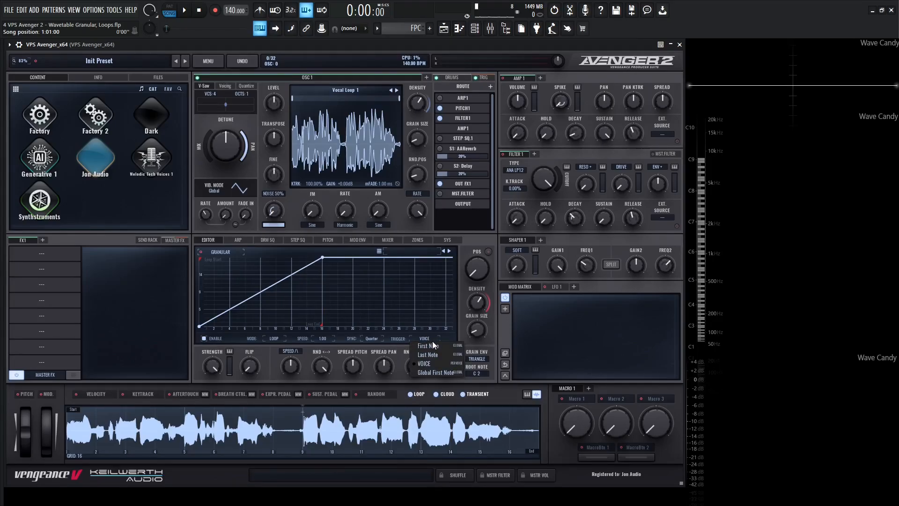
pyautogui.click(396, 356)
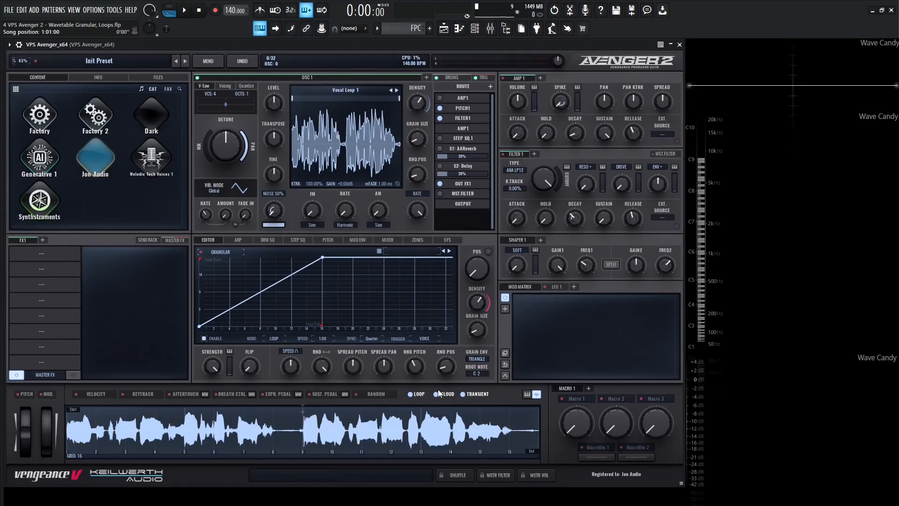
pyautogui.click(467, 395)
pyautogui.click(77, 457)
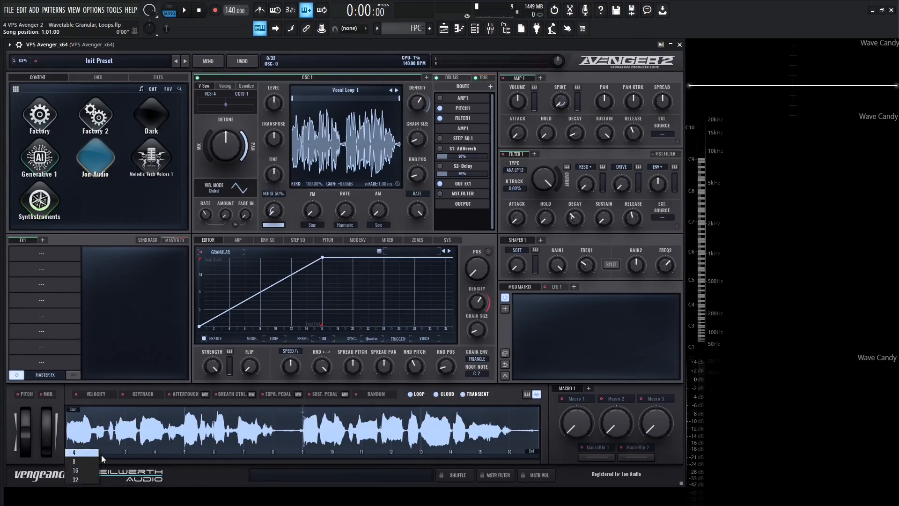
pyautogui.click(126, 458)
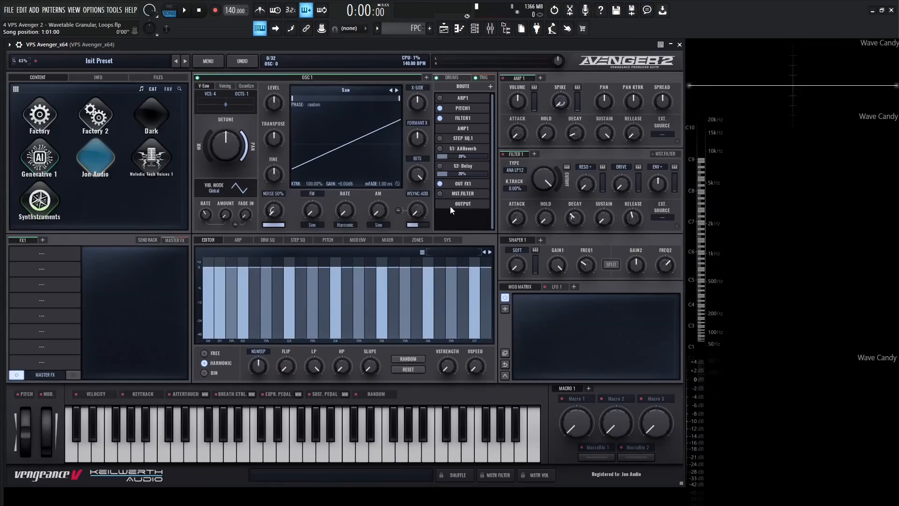
# Step: Load the spectral source Metaphor Pad from Factory 2 into OSC 1 and play a note to audition it
pyautogui.click(348, 89)
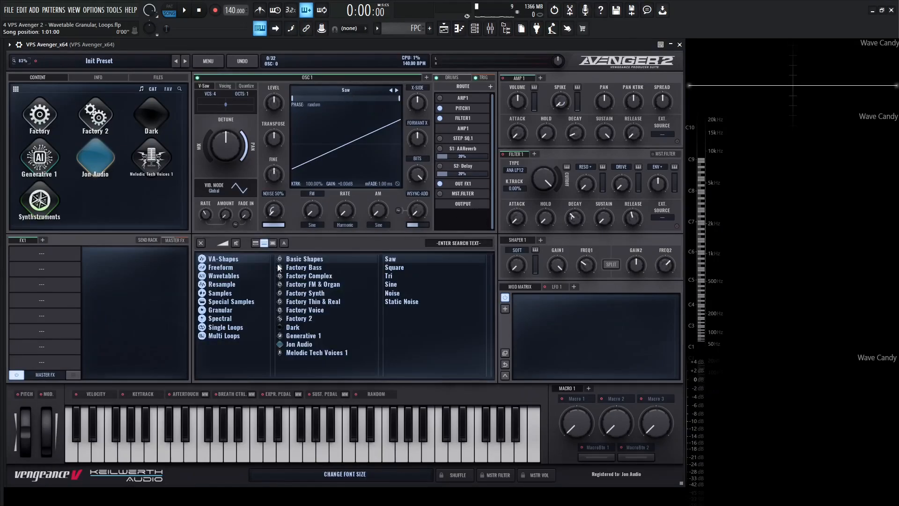
pyautogui.click(230, 327)
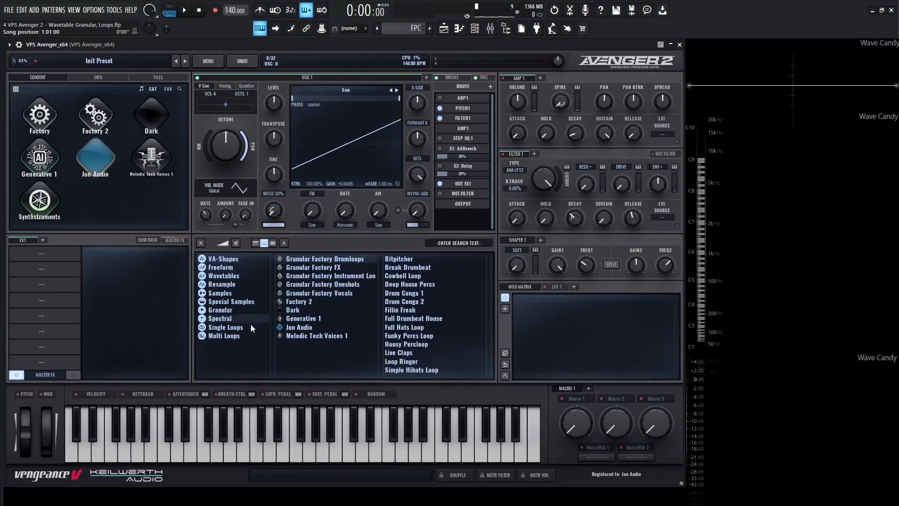
pyautogui.click(310, 302)
pyautogui.click(389, 311)
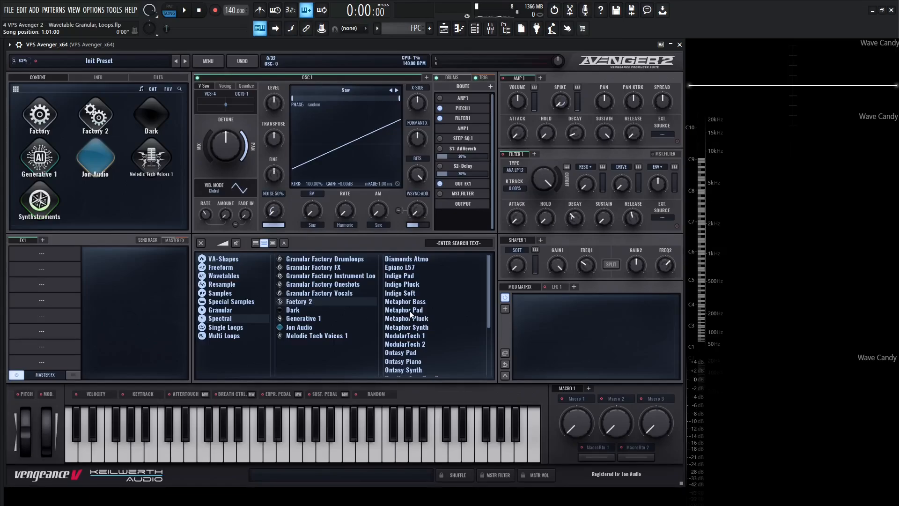
pyautogui.press('s')
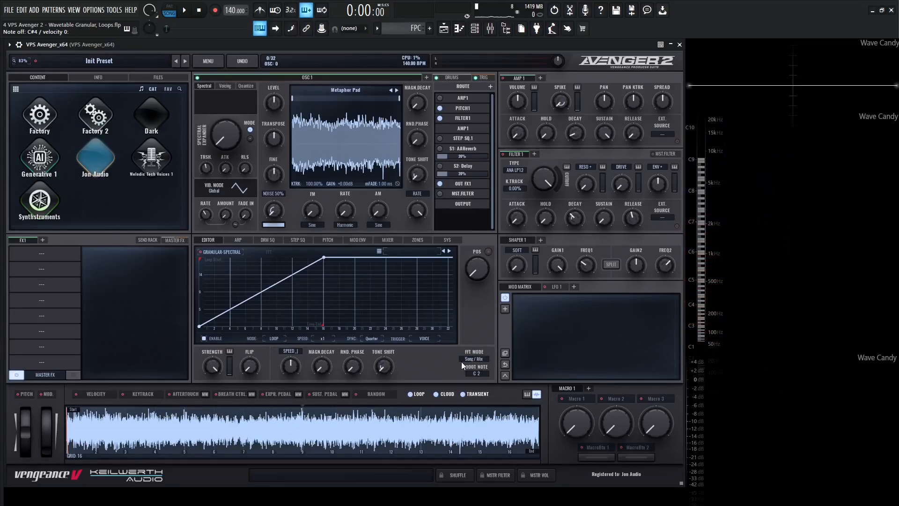
# Step: Set the spectral oscillator's FFT mode to Pad / Smear and raise its magnitude decay, playing a note to audition the sound
pyautogui.click(481, 359)
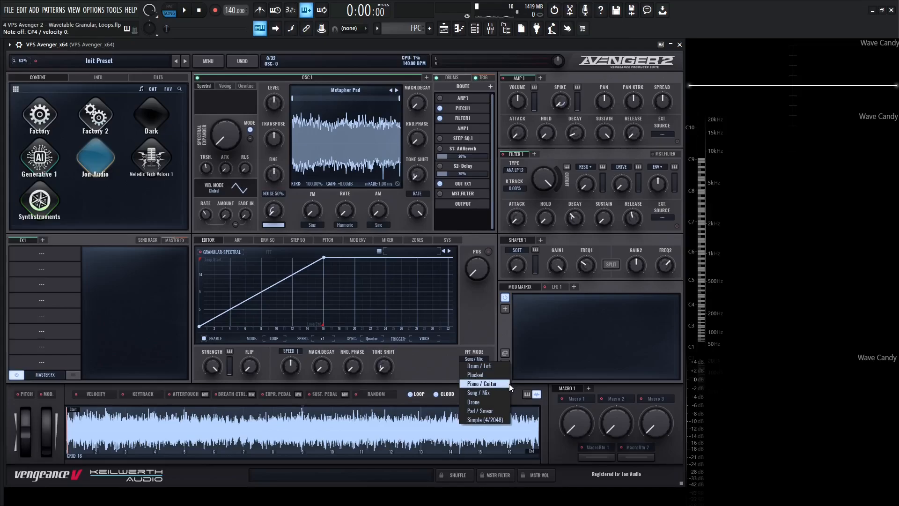
pyautogui.click(485, 414)
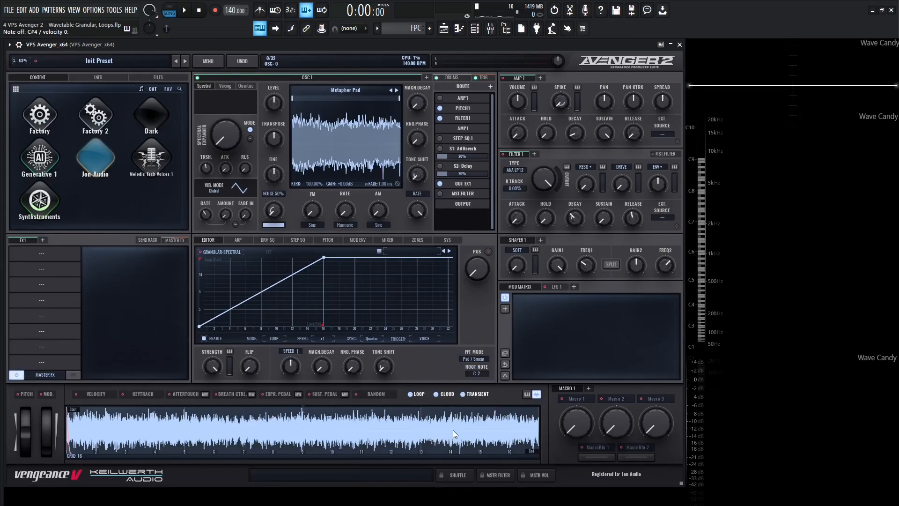
pyautogui.press('s')
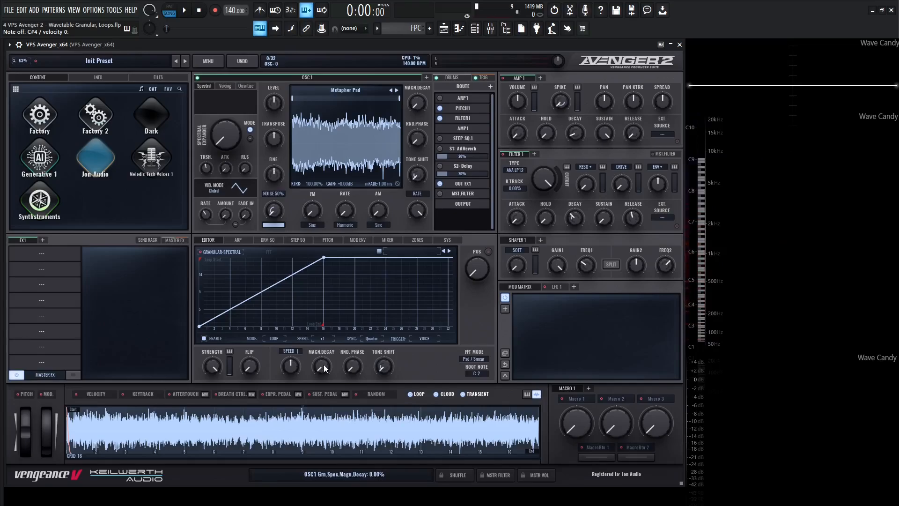
pyautogui.moveTo(324, 367); pyautogui.dragTo(324, 313)
pyautogui.moveTo(322, 365); pyautogui.dragTo(323, 366)
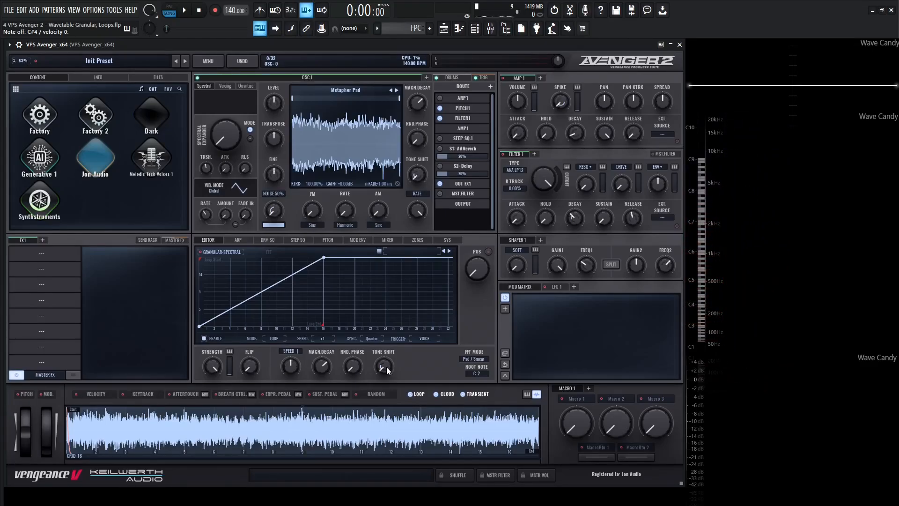
# Step: Audition the spectral tone shift with a 57.45% mix and +24 tuning, returning the mix to 0% and the tuning to +12
pyautogui.moveTo(387, 367)
pyautogui.moveTo(387, 367); pyautogui.dragTo(387, 325)
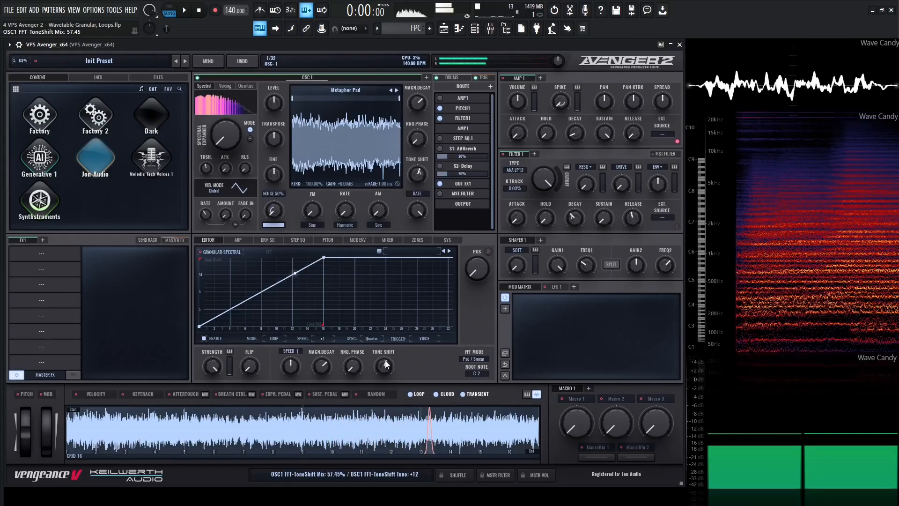
pyautogui.moveTo(386, 361); pyautogui.dragTo(393, 406)
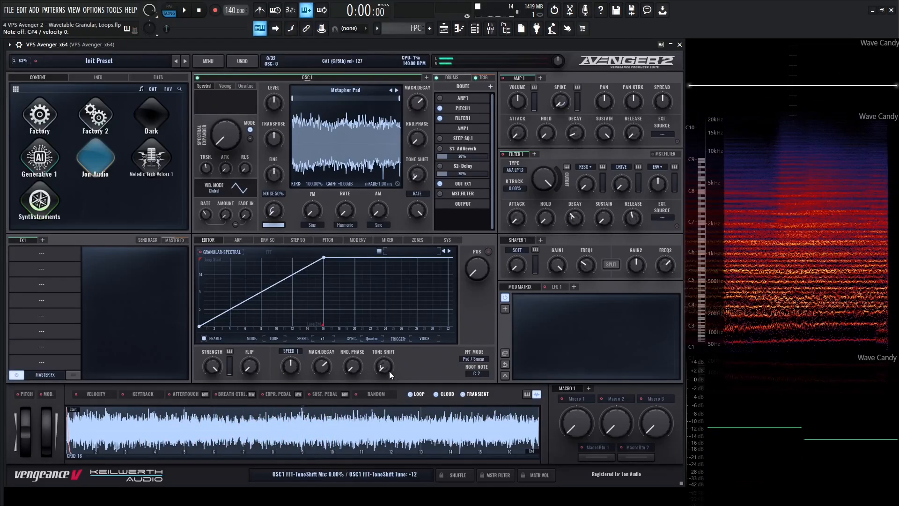
pyautogui.moveTo(384, 368); pyautogui.dragTo(380, 336)
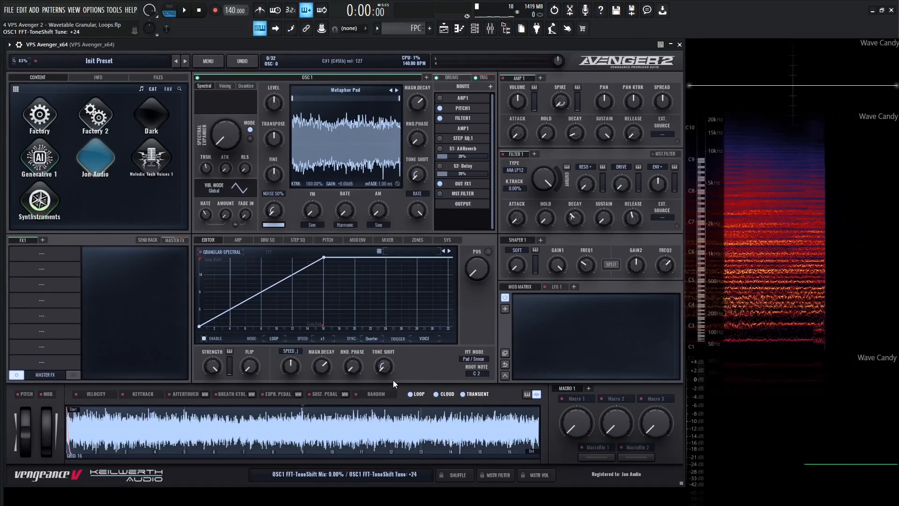
pyautogui.moveTo(387, 369)
pyautogui.mouseDown()
pyautogui.moveTo(386, 318)
pyautogui.moveTo(387, 369)
pyautogui.mouseUp()
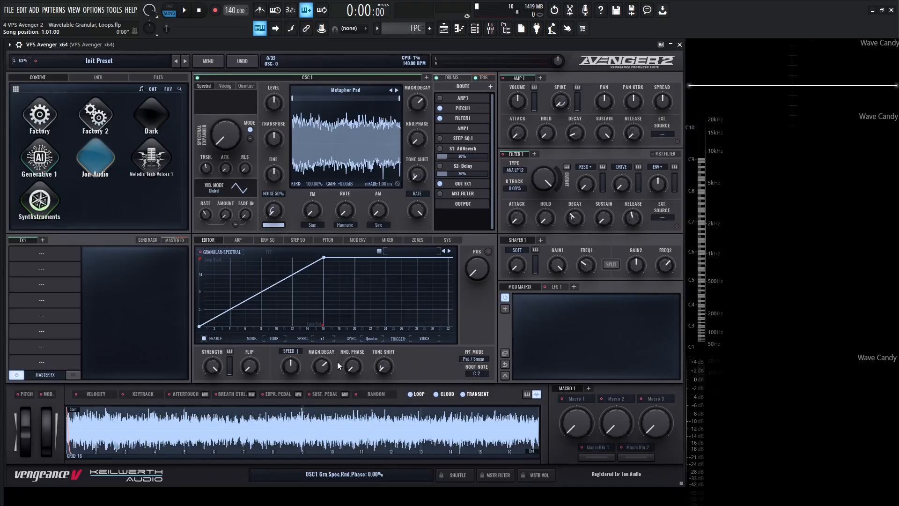
# Step: Disable the granular envelope to hold a higher fixed grain position, and set the spectral random phase to 100%
pyautogui.click(204, 338)
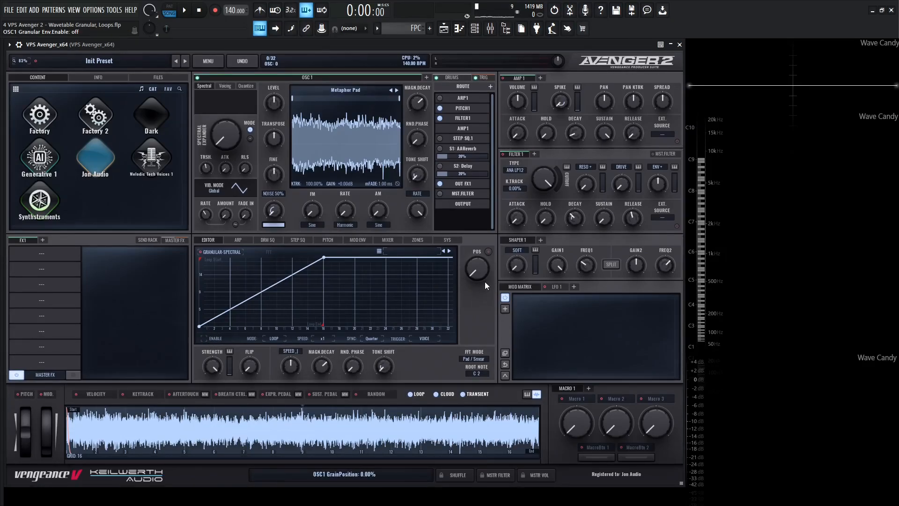
pyautogui.moveTo(482, 276)
pyautogui.mouseDown()
pyautogui.moveTo(482, 252)
pyautogui.moveTo(480, 265)
pyautogui.mouseUp()
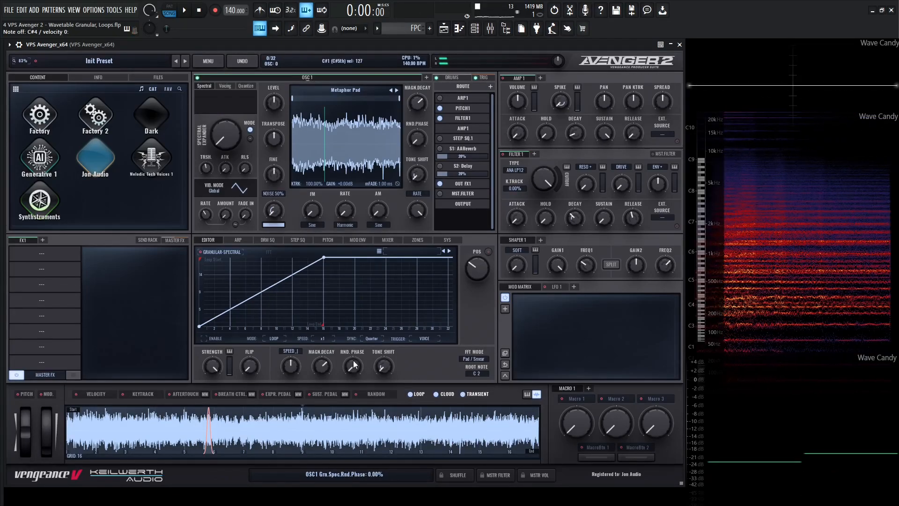
pyautogui.moveTo(355, 367); pyautogui.dragTo(382, 268)
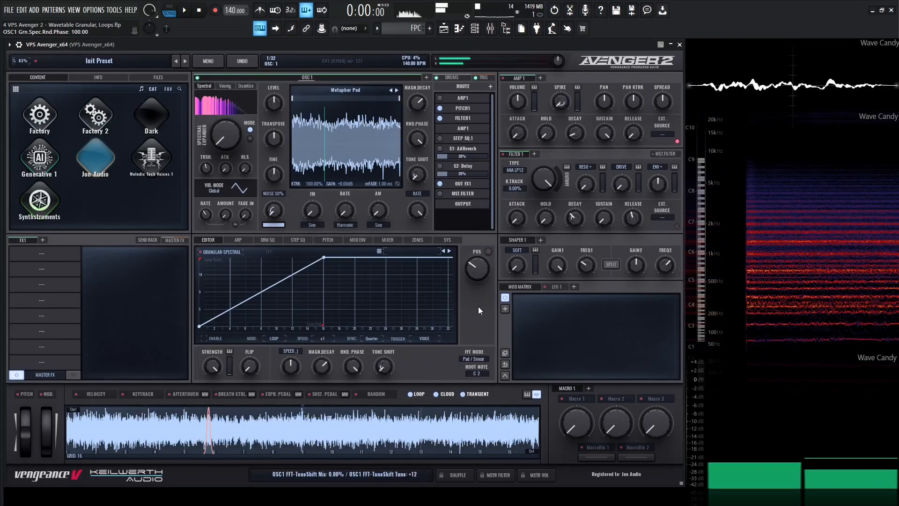
# Step: Set OSC 1's grain position to 45.78 and lower the spectral magnitude decay while a note sounds
pyautogui.moveTo(478, 277); pyautogui.dragTo(480, 268)
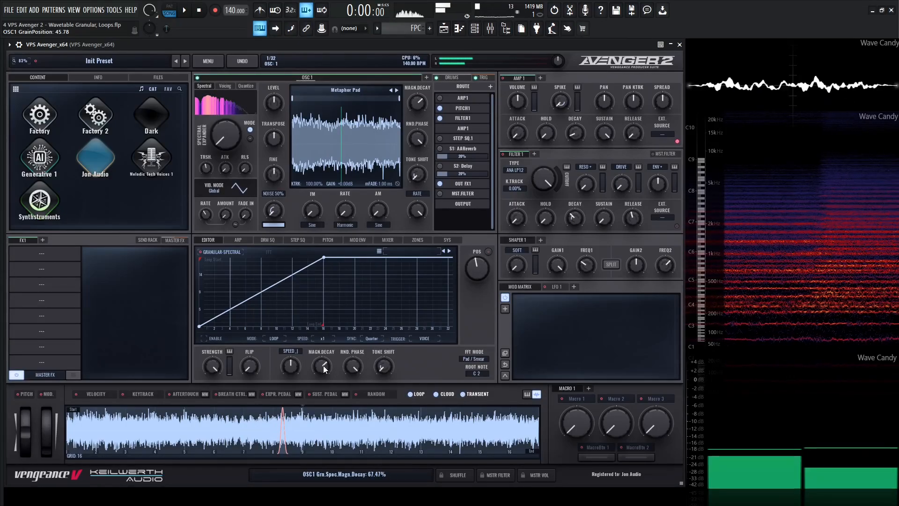
pyautogui.moveTo(323, 366); pyautogui.dragTo(368, 492)
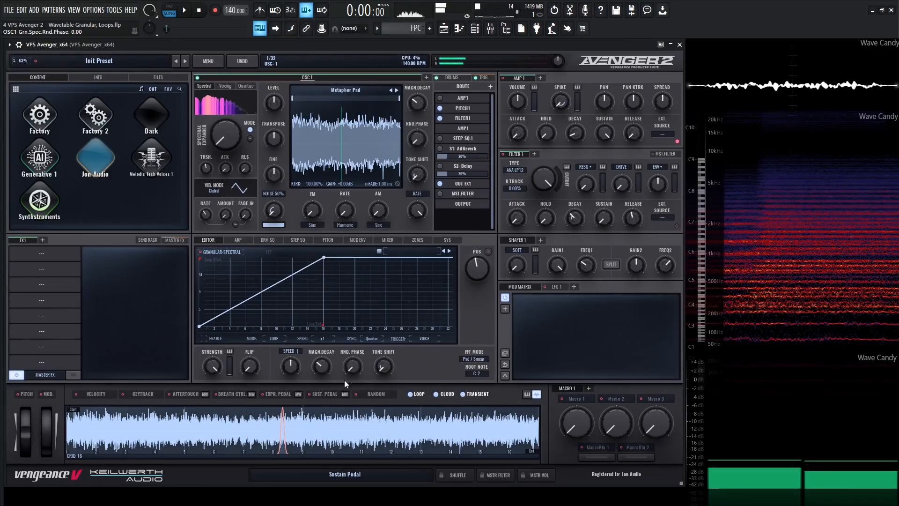
pyautogui.moveTo(324, 369); pyautogui.dragTo(334, 414)
# Step: Audition the spectral random phase at 0% in Pad / Smear mode and return it to 100%
pyautogui.moveTo(353, 370); pyautogui.dragTo(373, 261)
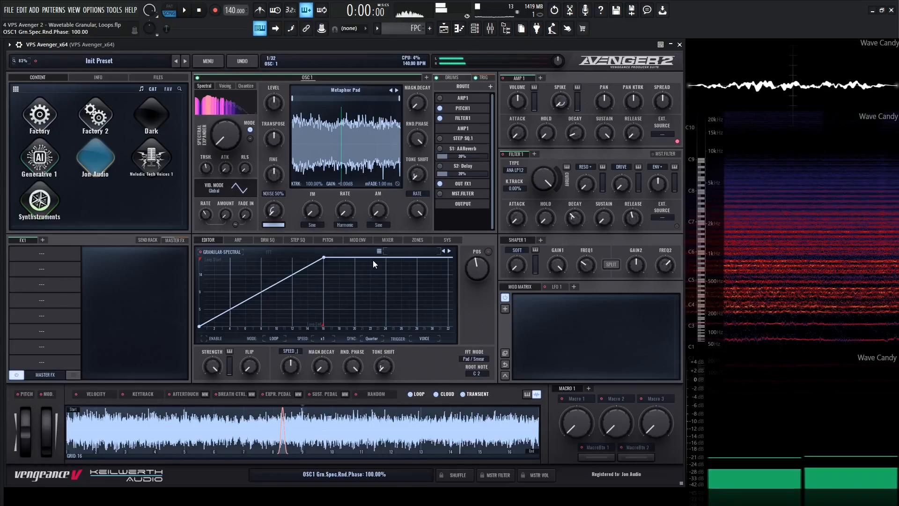
pyautogui.moveTo(355, 367); pyautogui.dragTo(368, 438)
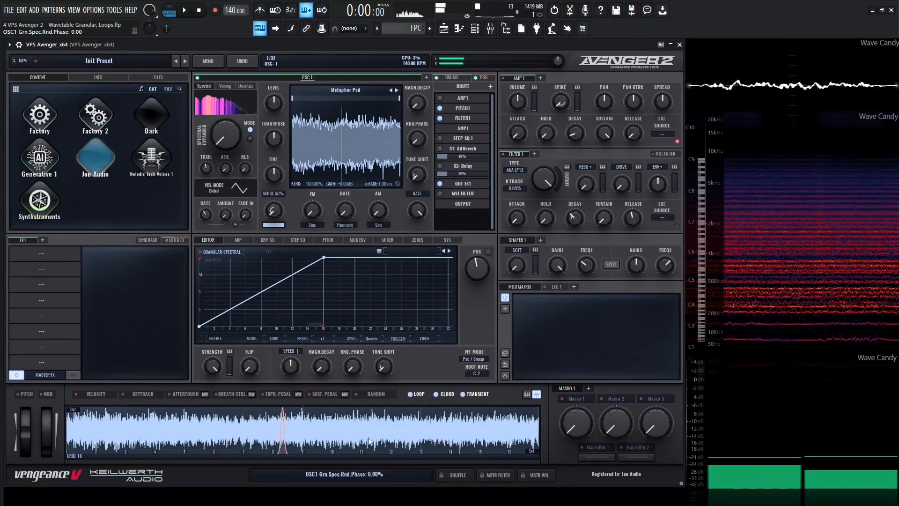
pyautogui.moveTo(353, 371); pyautogui.dragTo(379, 254)
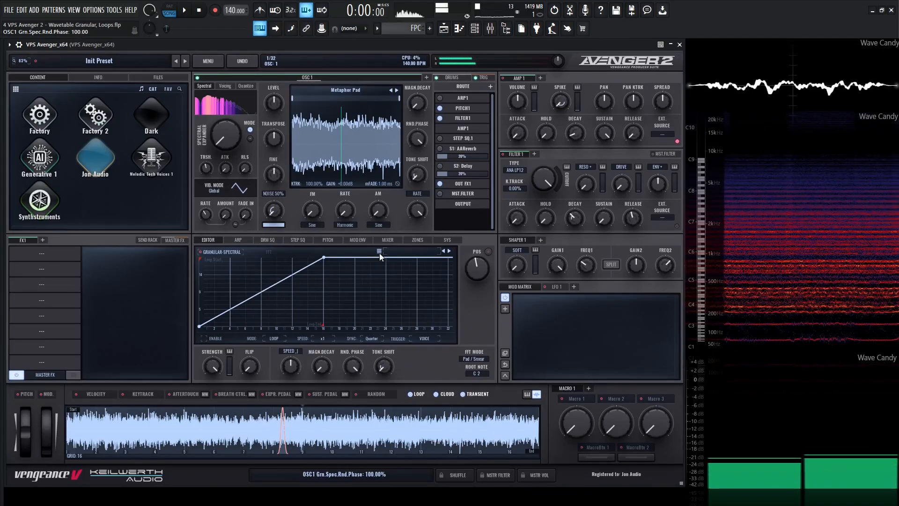
# Step: Set the FFT mode to Drone and compare random phase at 0% and 100% with played notes, leaving it at 100%
pyautogui.click(477, 358)
pyautogui.click(495, 402)
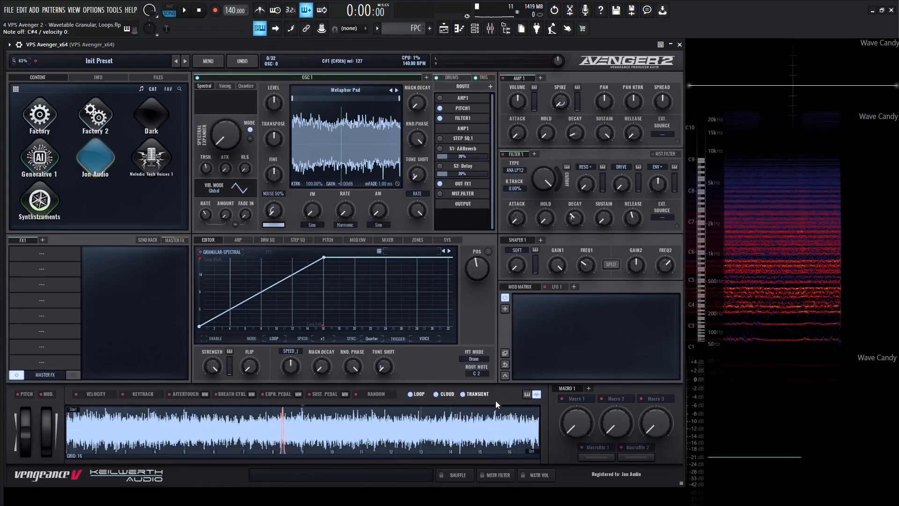
pyautogui.moveTo(352, 364); pyautogui.dragTo(394, 473)
pyautogui.doubleClick(351, 370)
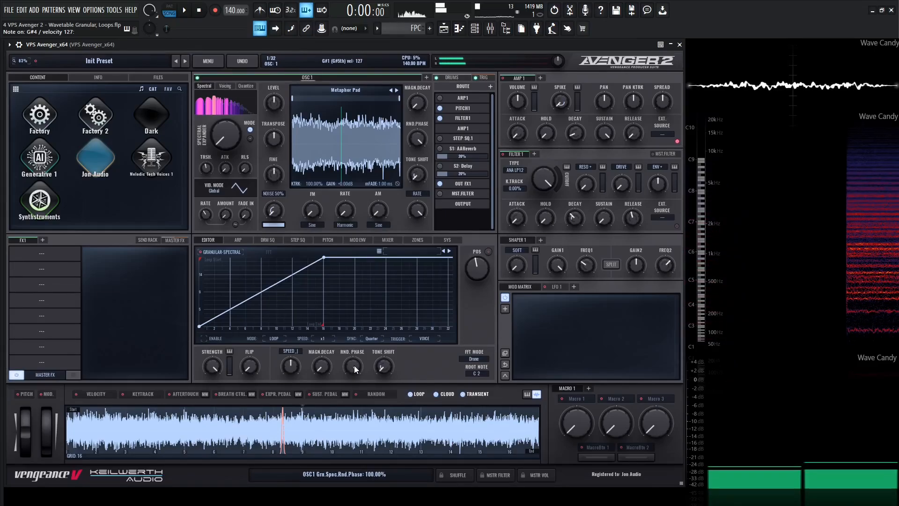
pyautogui.moveTo(354, 366); pyautogui.dragTo(355, 422)
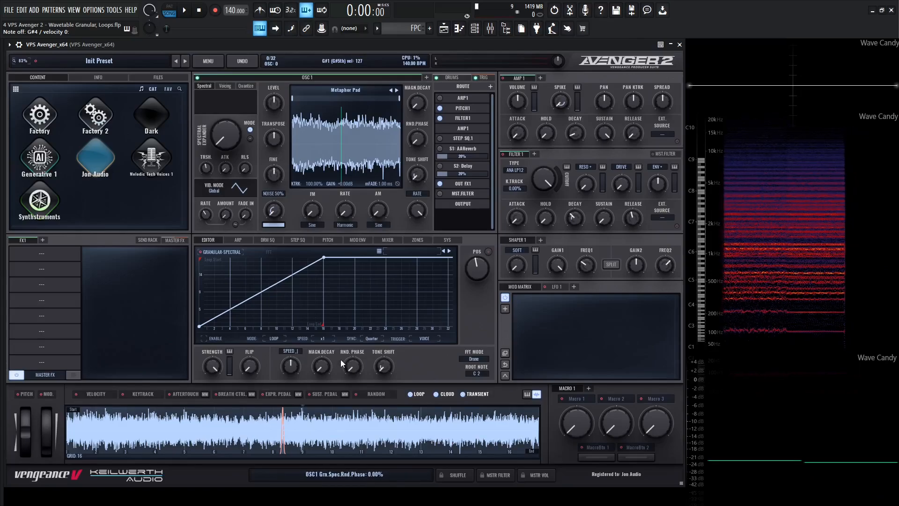
pyautogui.moveTo(354, 367); pyautogui.dragTo(375, 226)
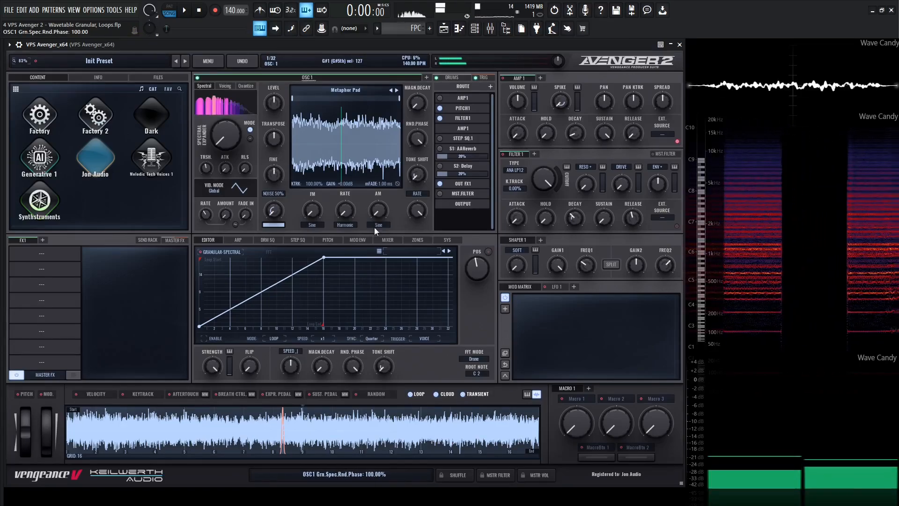
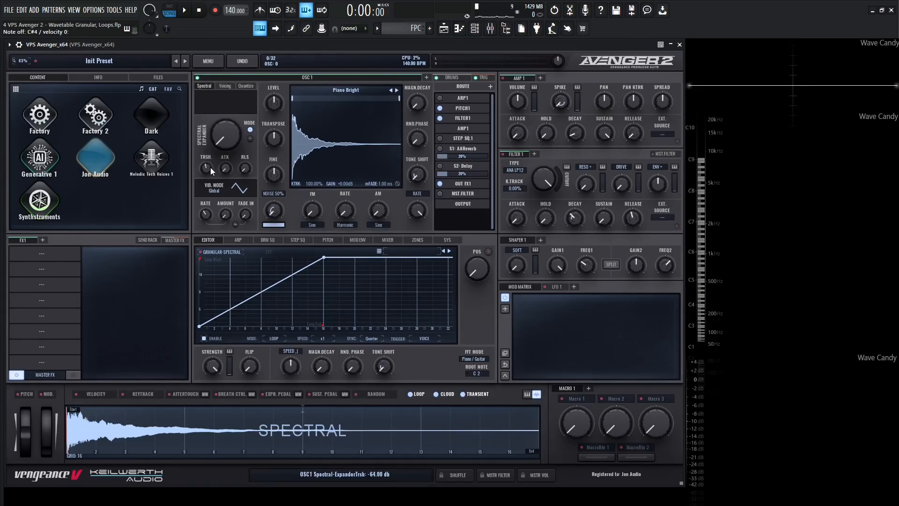
# Step: Adjust the spectral expander threshold on Piano Bright, raise the expander to 24.70%, and switch its mode to Subtractive to audition it
pyautogui.moveTo(205, 170); pyautogui.dragTo(209, 178)
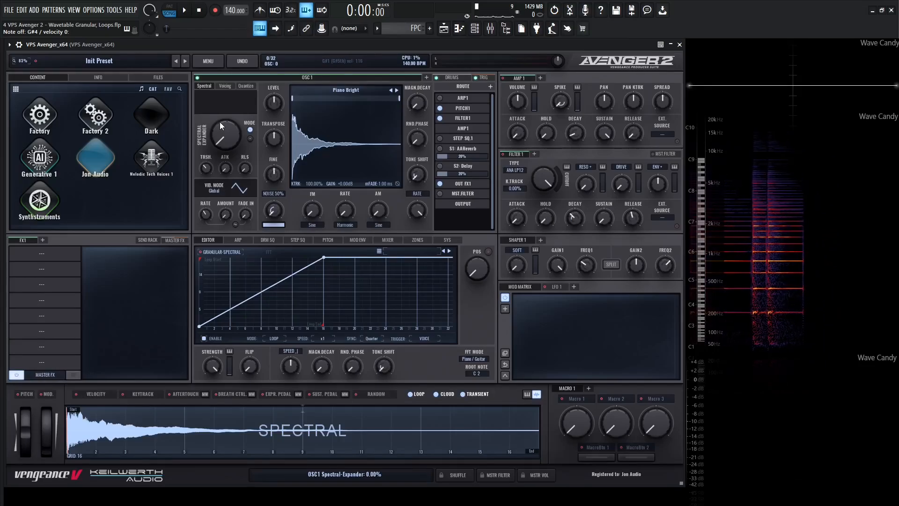
pyautogui.moveTo(220, 122); pyautogui.dragTo(226, 141)
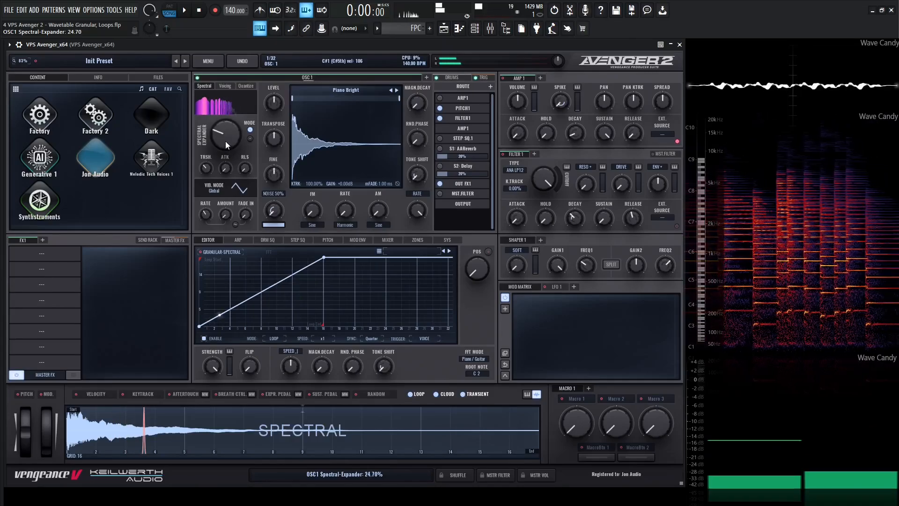
pyautogui.click(249, 140)
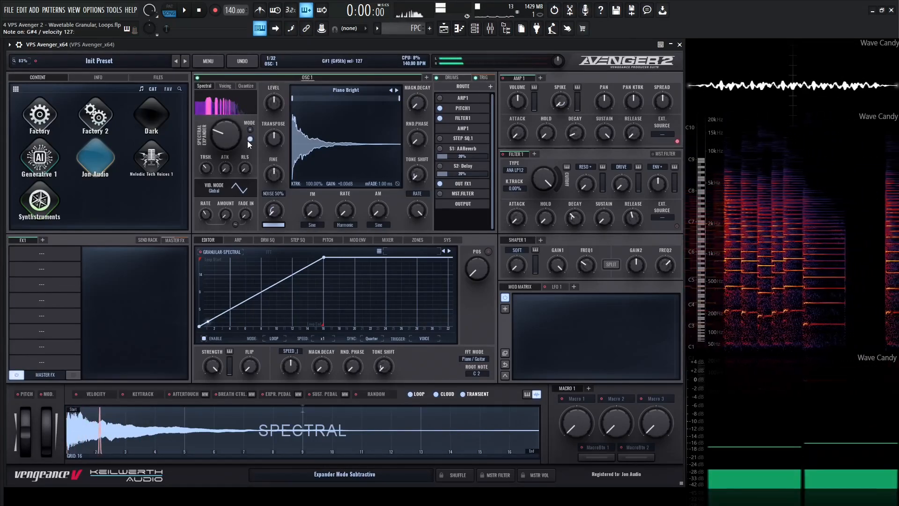
pyautogui.moveTo(229, 135); pyautogui.dragTo(229, 140)
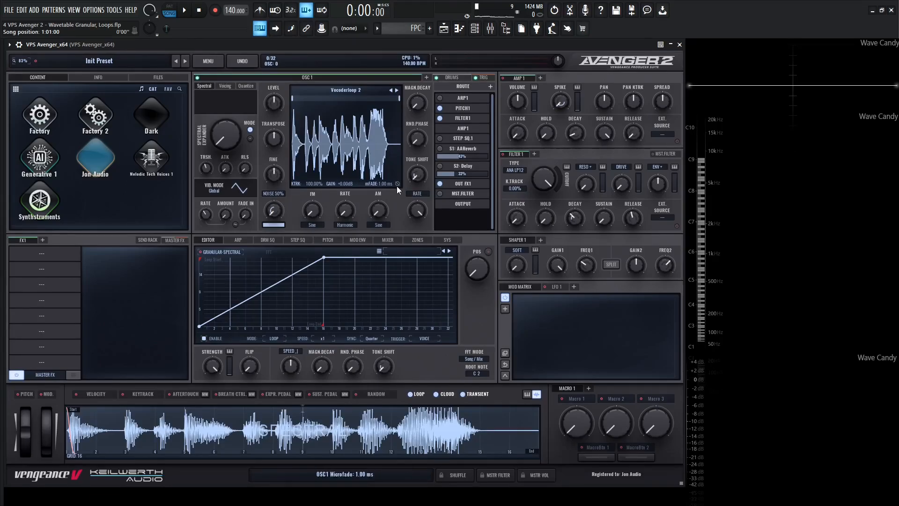
# Step: Play Vocoderloop 2, lengthen the amp envelope's release to about 4968 ms, and enable the AAReverb and Delay sends
pyautogui.press('h')
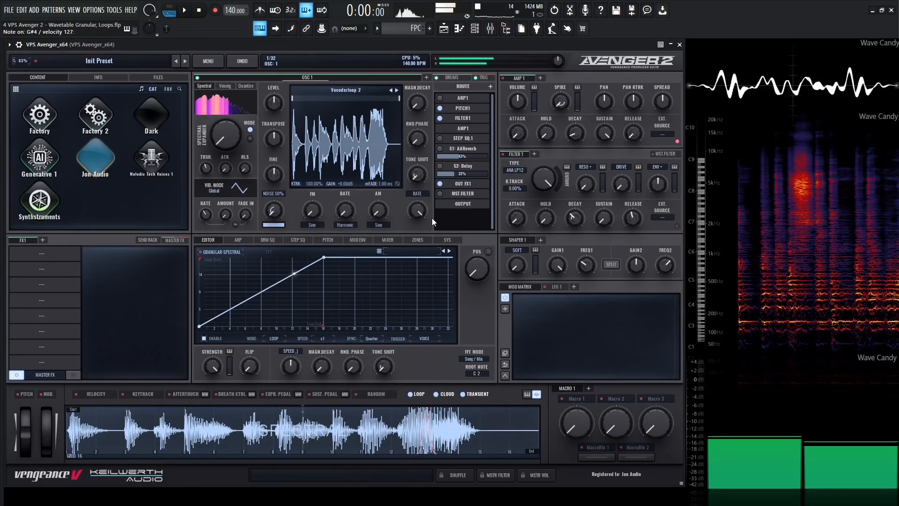
pyautogui.moveTo(634, 142)
pyautogui.mouseDown()
pyautogui.moveTo(629, 83)
pyautogui.moveTo(640, 132)
pyautogui.mouseUp()
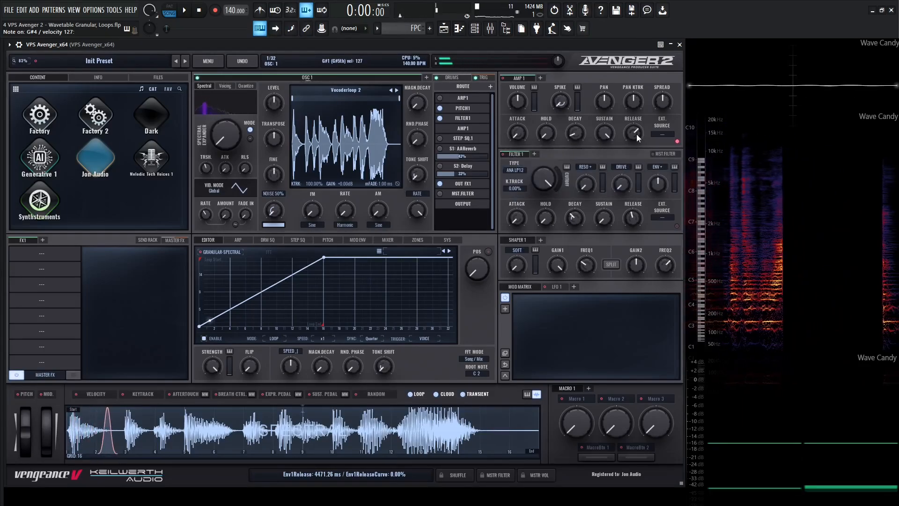
pyautogui.scroll(3, 636, 134)
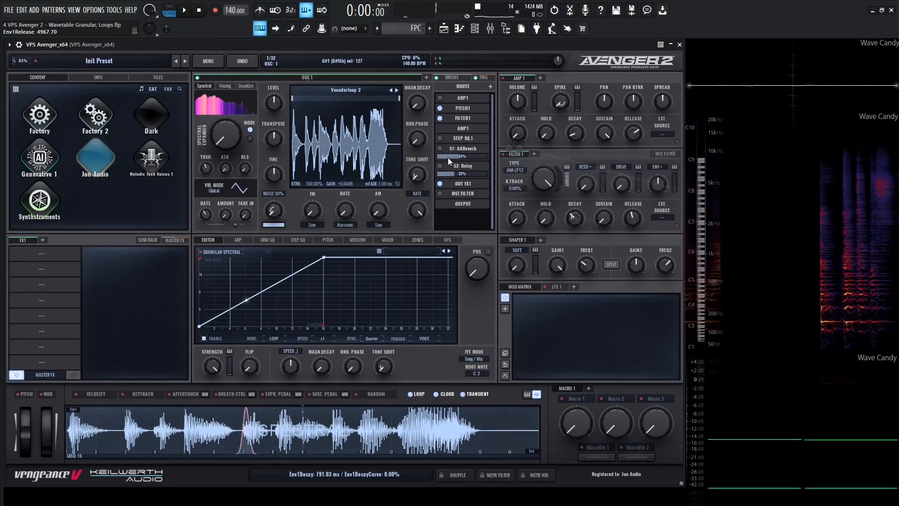
pyautogui.click(440, 148)
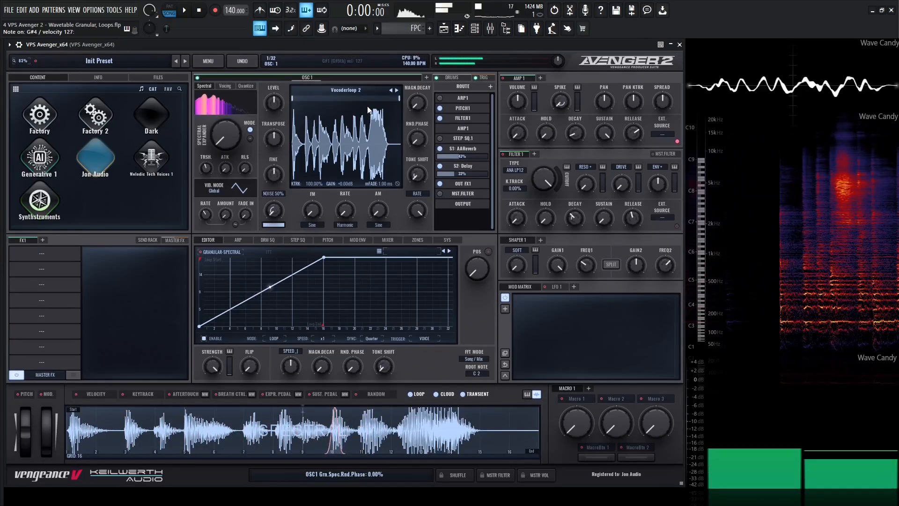
# Step: Set the spectral expander threshold to -71.27 dB and vary the expander amount to audition it on Vocoderloop 2
pyautogui.moveTo(206, 168); pyautogui.dragTo(204, 174)
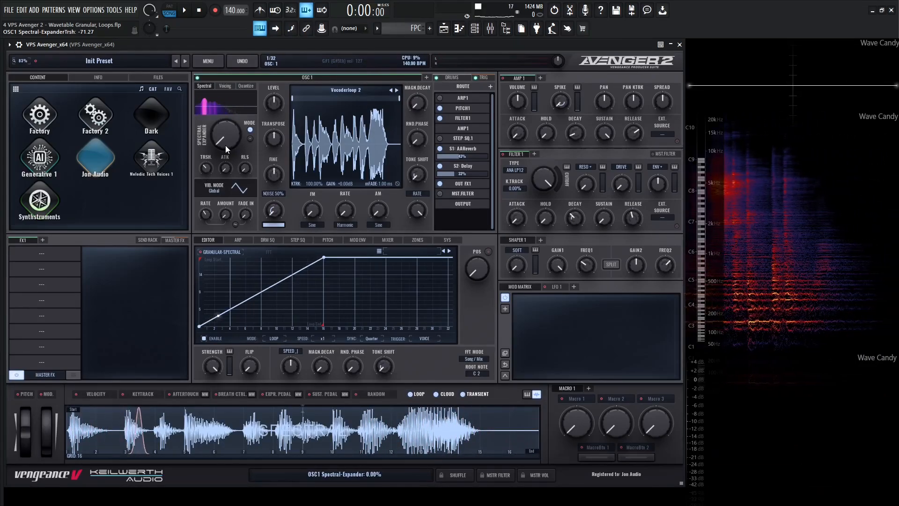
pyautogui.moveTo(225, 145)
pyautogui.mouseDown()
pyautogui.moveTo(230, 105)
pyautogui.moveTo(226, 137)
pyautogui.mouseUp()
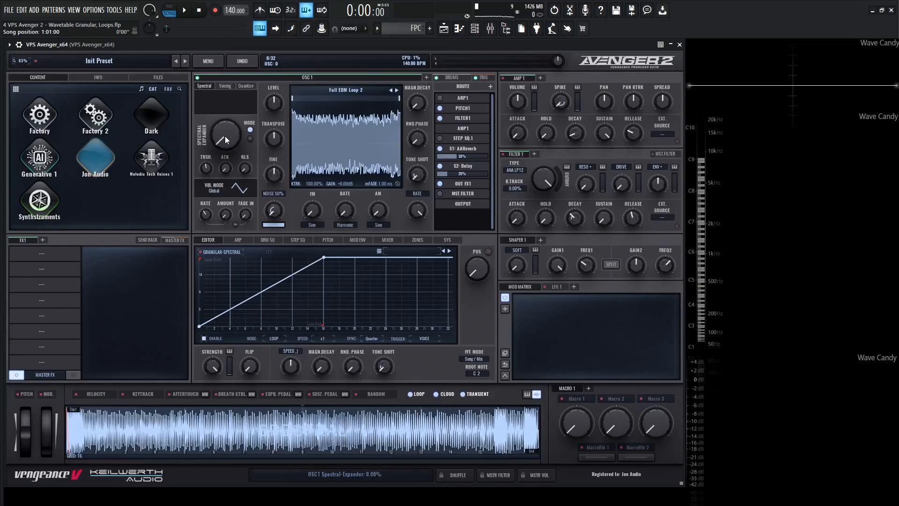
# Step: Play Full EDM Loop 2 while sweeping the spectral expander amount, return it to 0%, and stop playback
pyautogui.press('space')
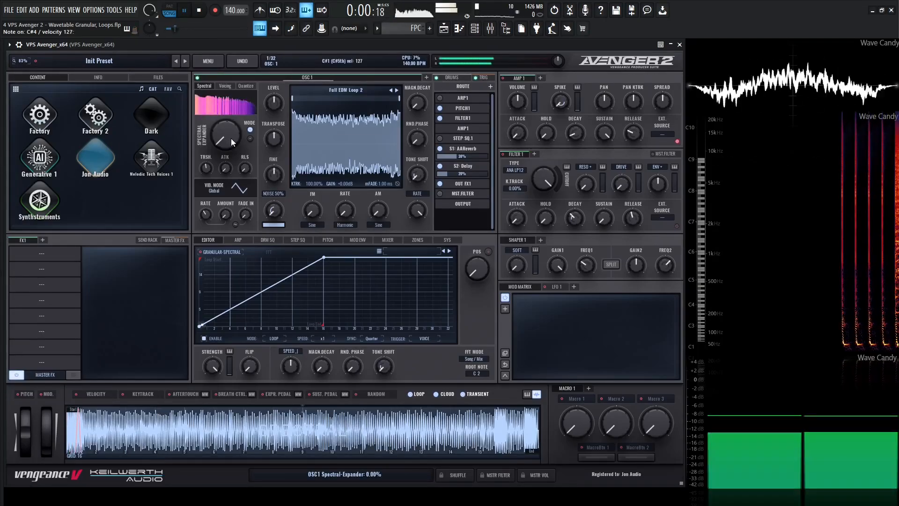
pyautogui.moveTo(225, 139)
pyautogui.mouseDown()
pyautogui.moveTo(231, 111)
pyautogui.moveTo(226, 144)
pyautogui.moveTo(222, 111)
pyautogui.moveTo(225, 154)
pyautogui.moveTo(218, 111)
pyautogui.moveTo(226, 157)
pyautogui.mouseUp()
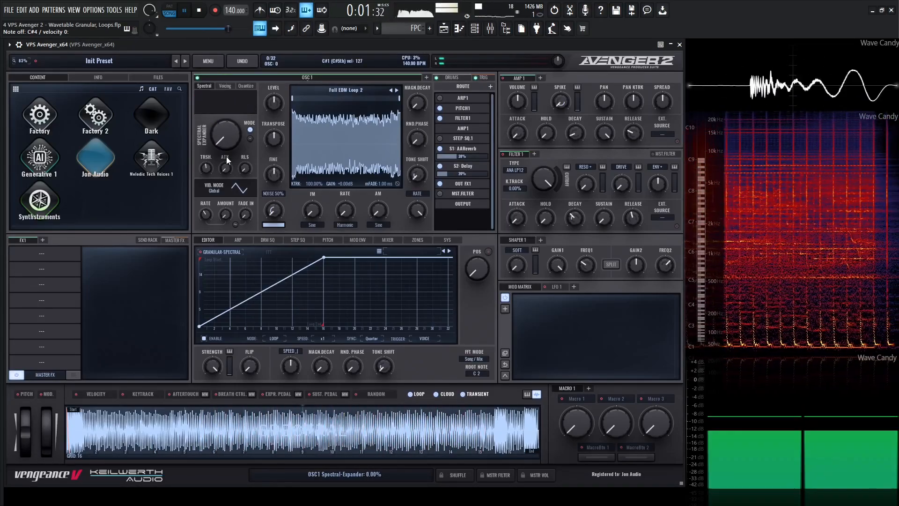
pyautogui.press('space')
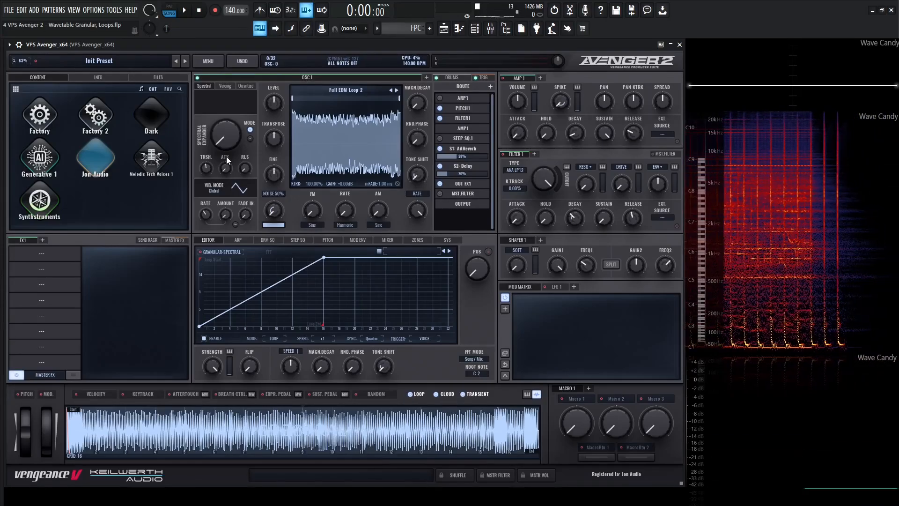